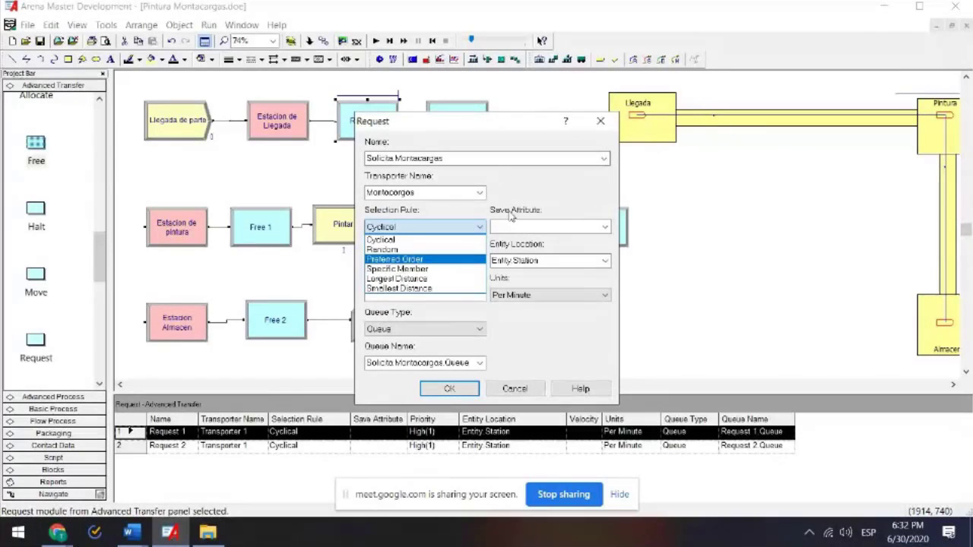
# - Review the entity location options and velocity help for the Solicita Montacargas request, and accept its settings with the Cyclical selection rule
pyautogui.click(510, 222)
pyautogui.click(510, 228)
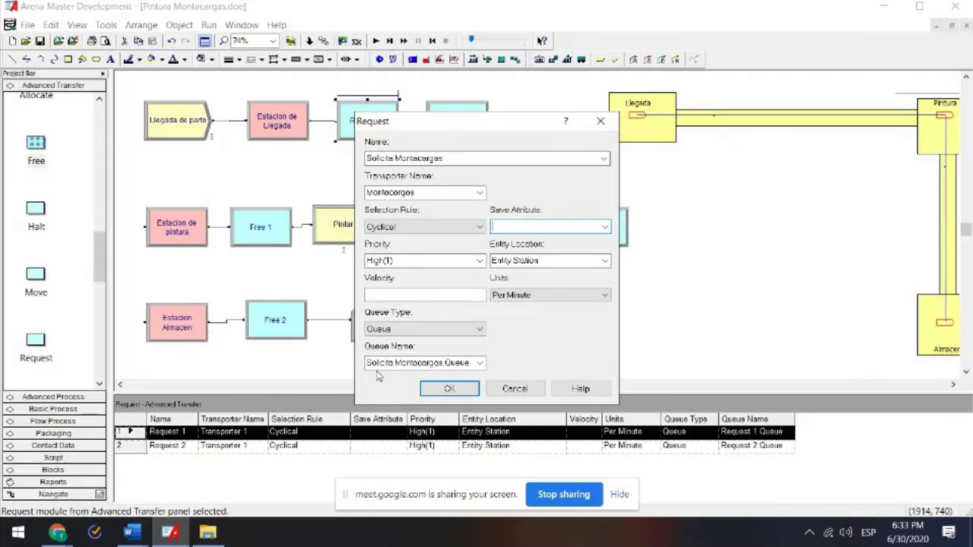
pyautogui.click(606, 260)
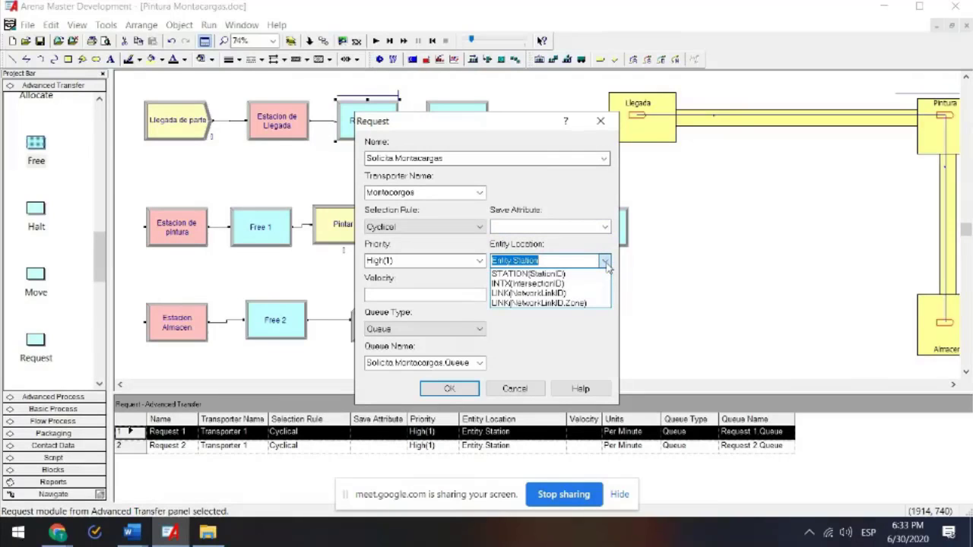
pyautogui.click(606, 262)
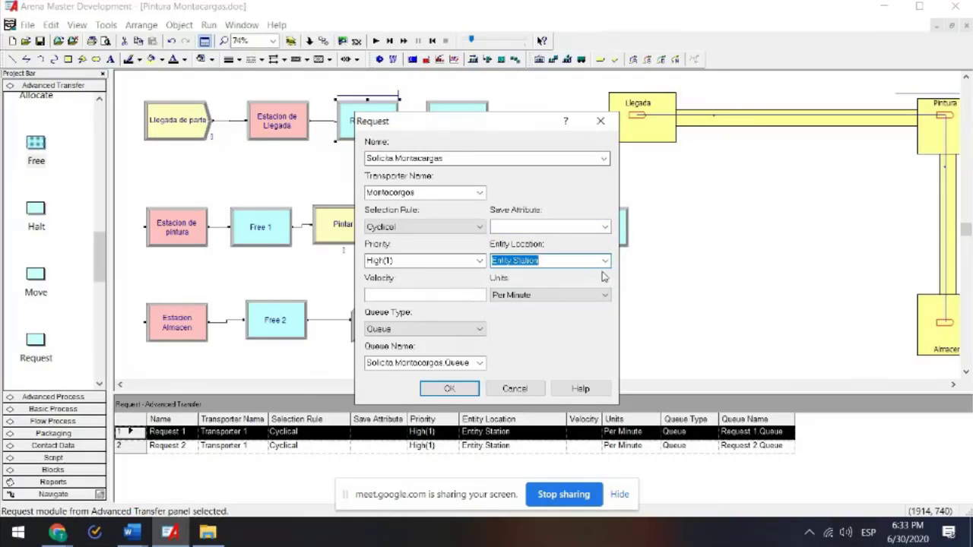
pyautogui.click(418, 293)
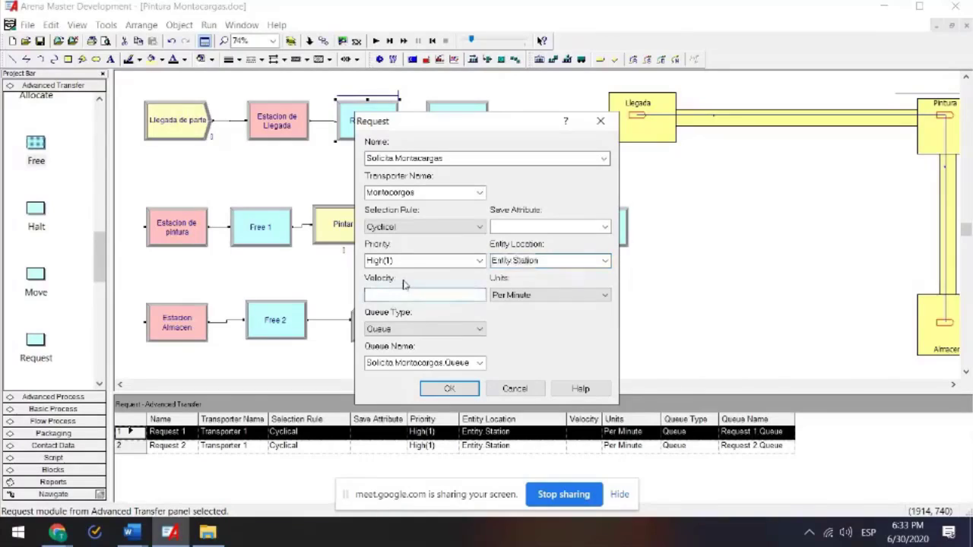
pyautogui.press('F1')
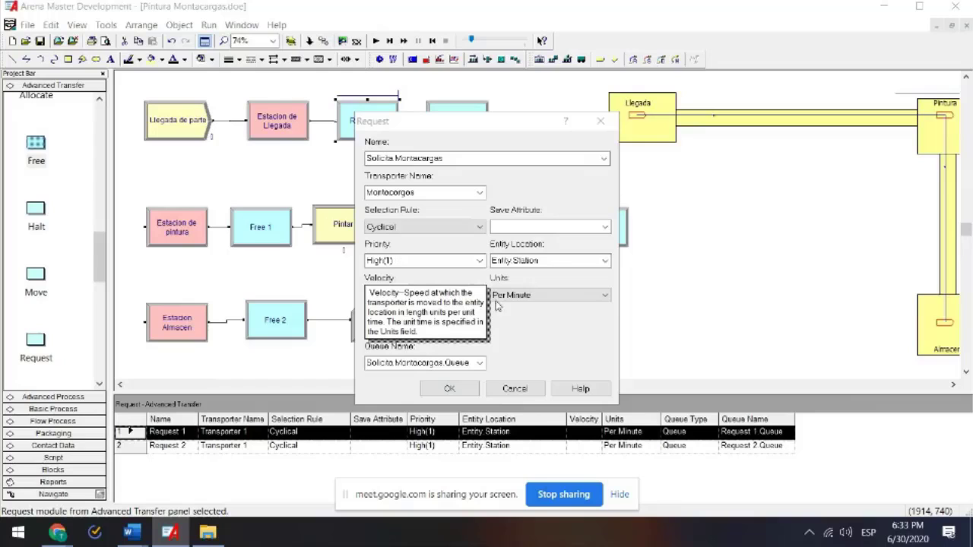
pyautogui.click(520, 344)
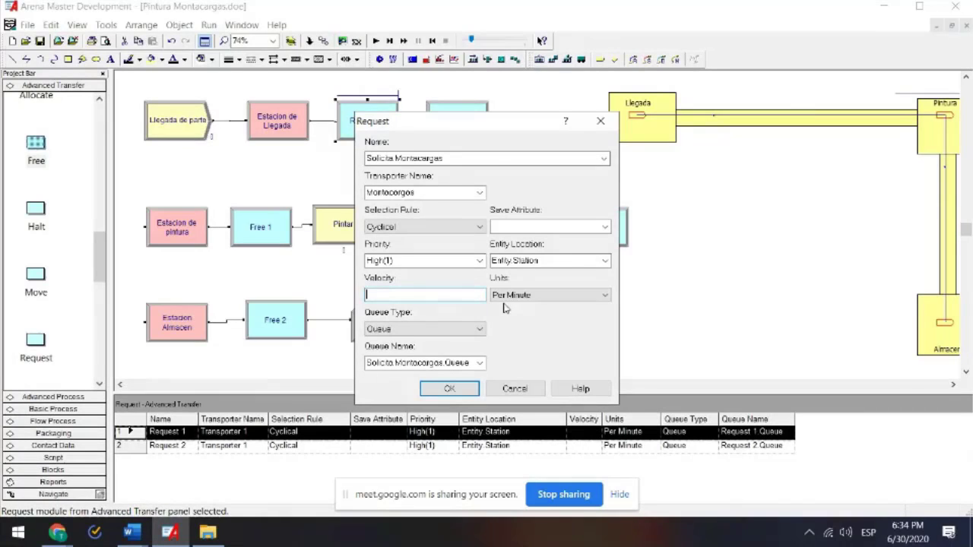
pyautogui.click(450, 389)
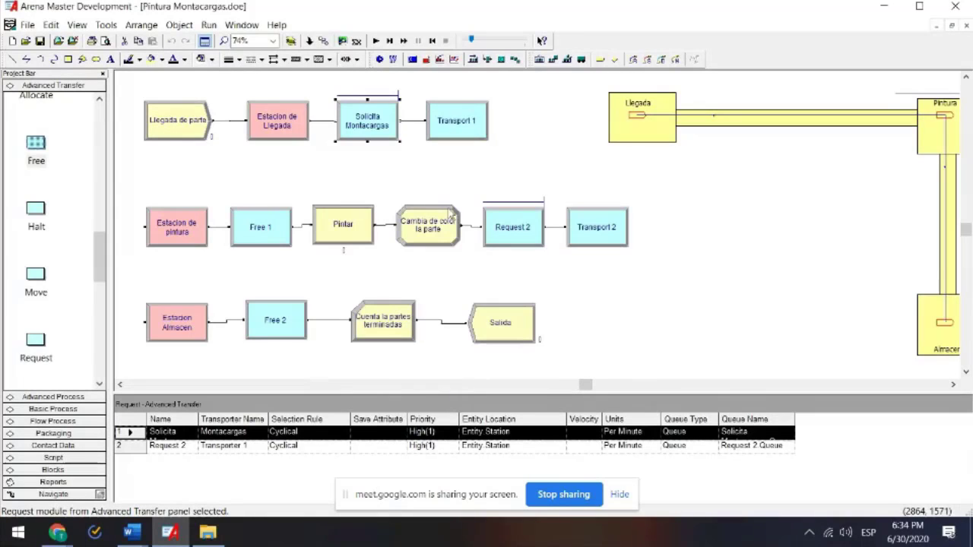
# - Rename the Transport 1 module as Transporta de Llegada a Pintura
pyautogui.doubleClick(461, 113)
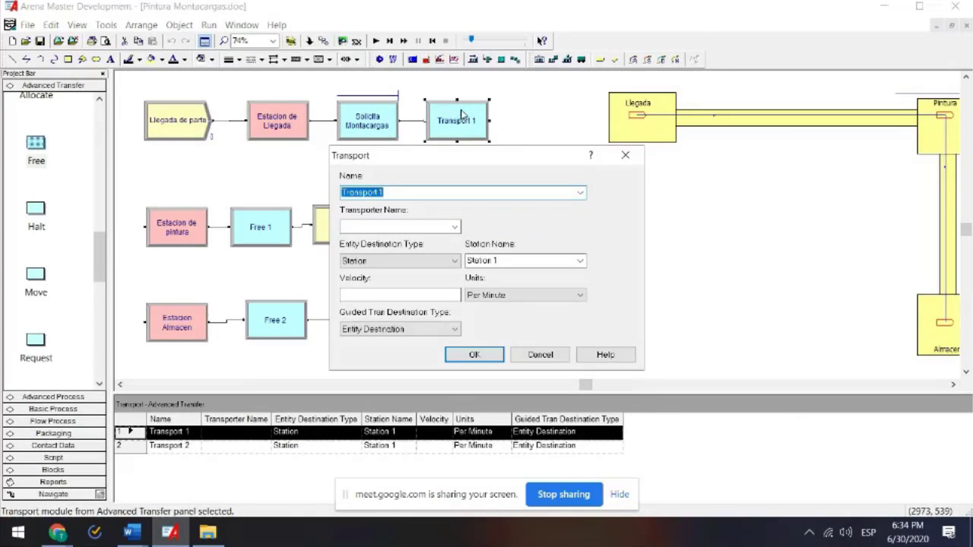
pyautogui.click(438, 192)
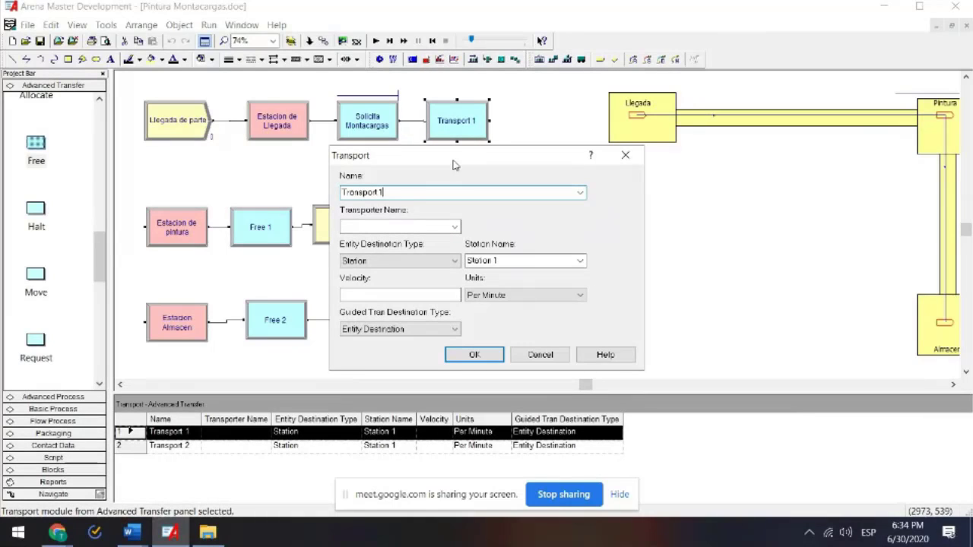
pyautogui.press('BackSpace')
pyautogui.press('BackSpace')
pyautogui.write('e de Llegada a Pintura')
pyautogui.press('Tab')
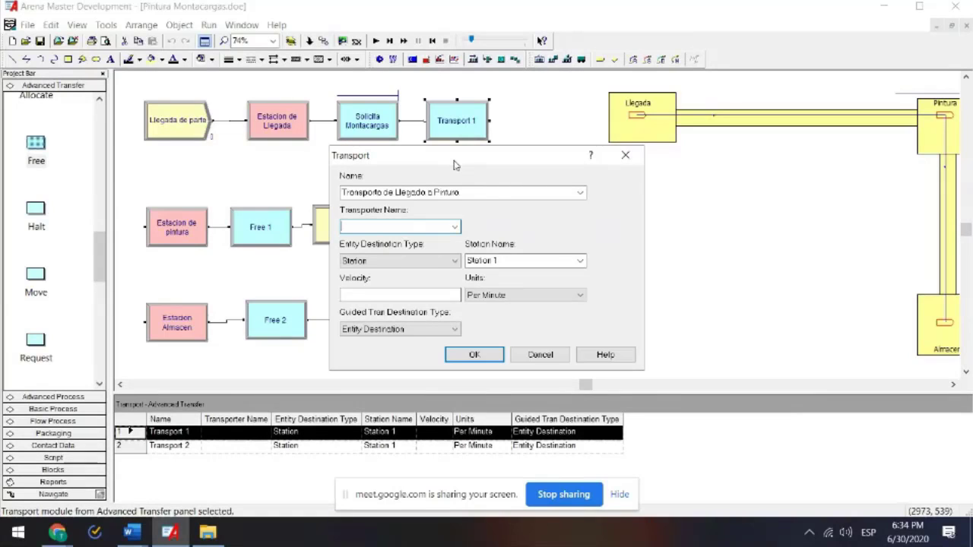
# - Assign the Montacargas transporter to the first Transport module and set its destination station to Pintura
pyautogui.click(454, 227)
pyautogui.click(436, 239)
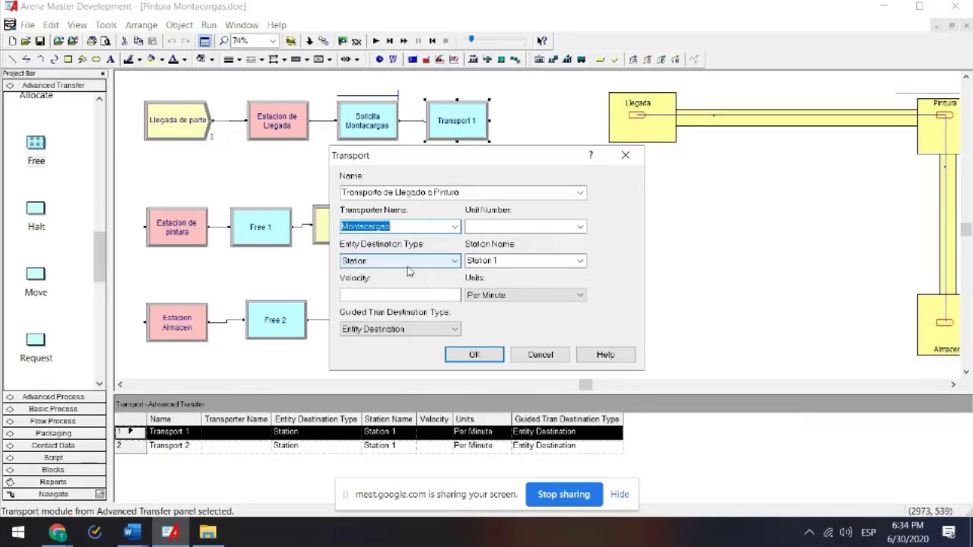
pyautogui.click(581, 261)
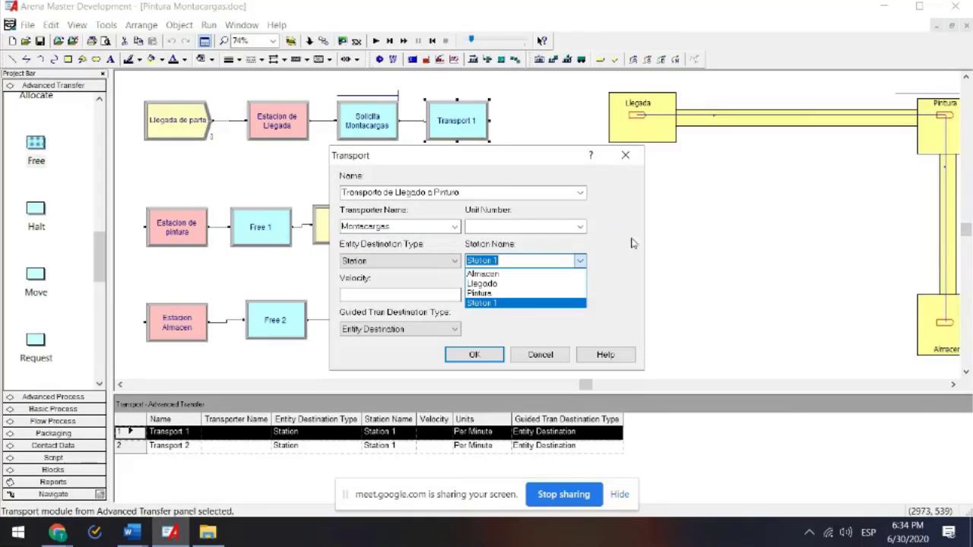
pyautogui.click(570, 299)
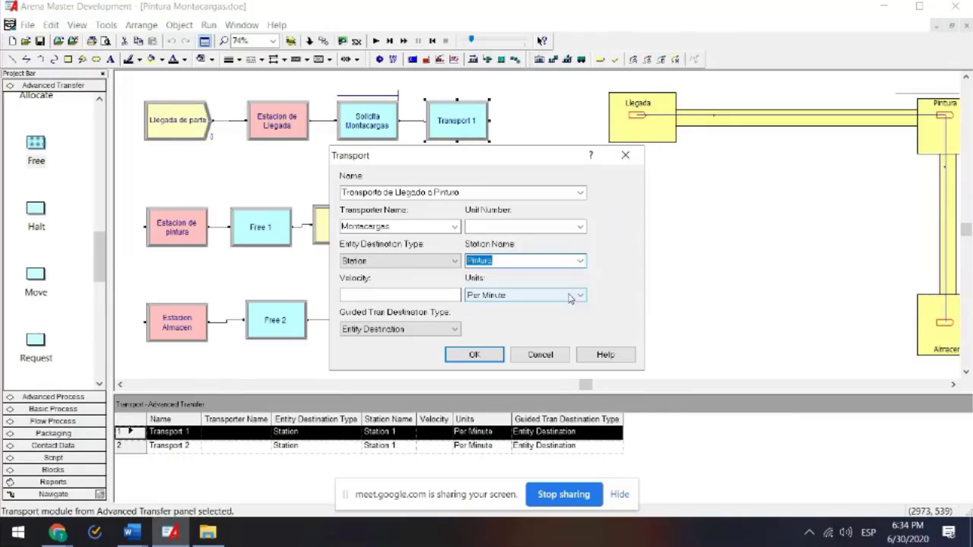
pyautogui.click(393, 263)
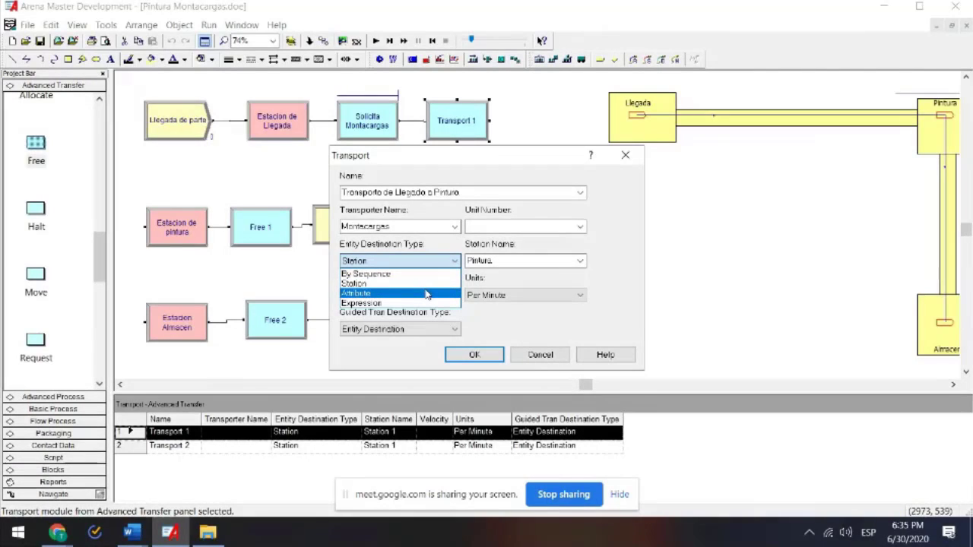
pyautogui.click(509, 278)
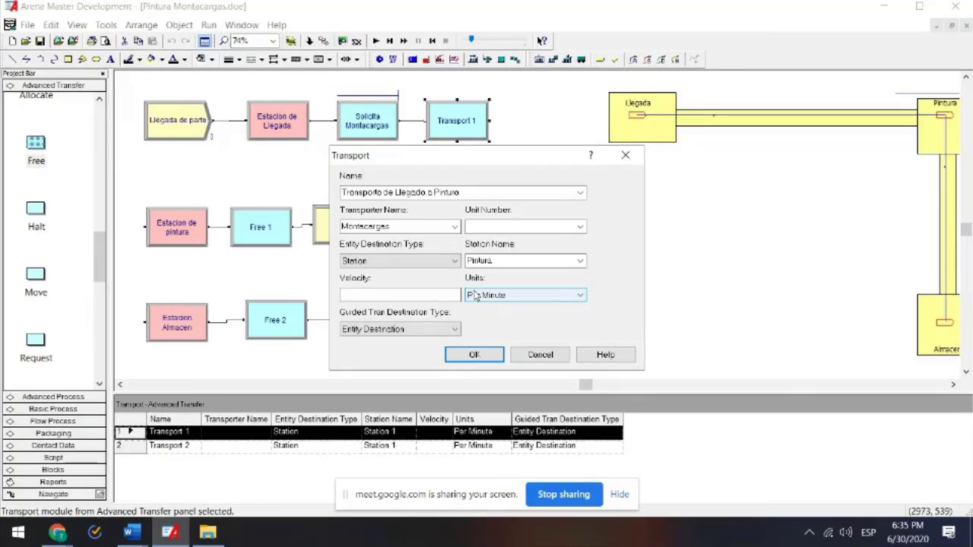
pyautogui.click(456, 353)
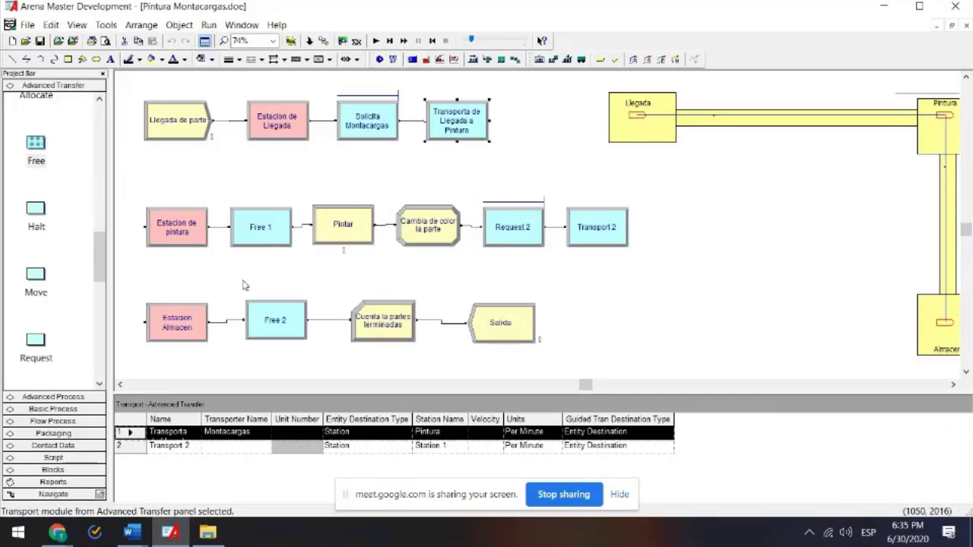
# - Rename the Free 1 module as Libera Montacargas and have it release the Montacargas transporter
pyautogui.doubleClick(239, 243)
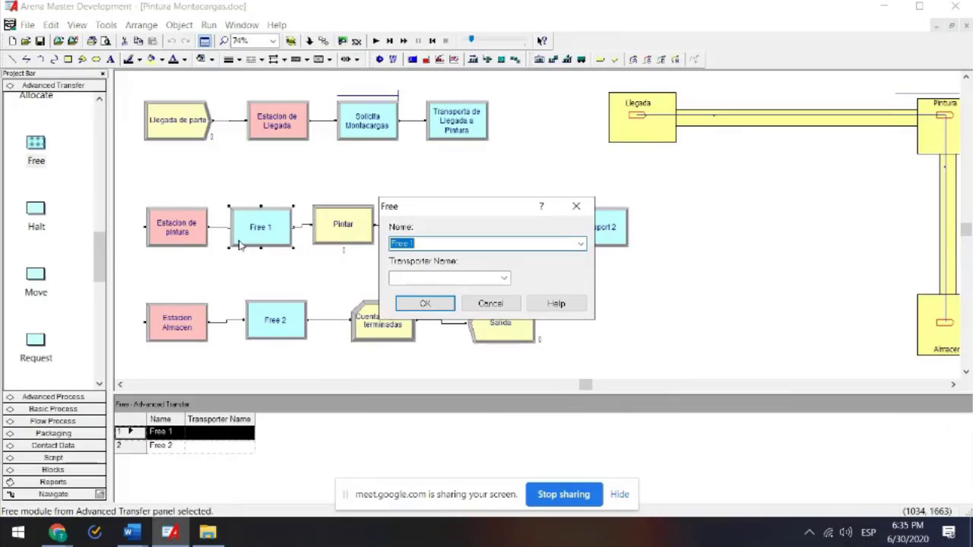
pyautogui.write('Liberar')
pyautogui.press('BackSpace')
pyautogui.write('Montec')
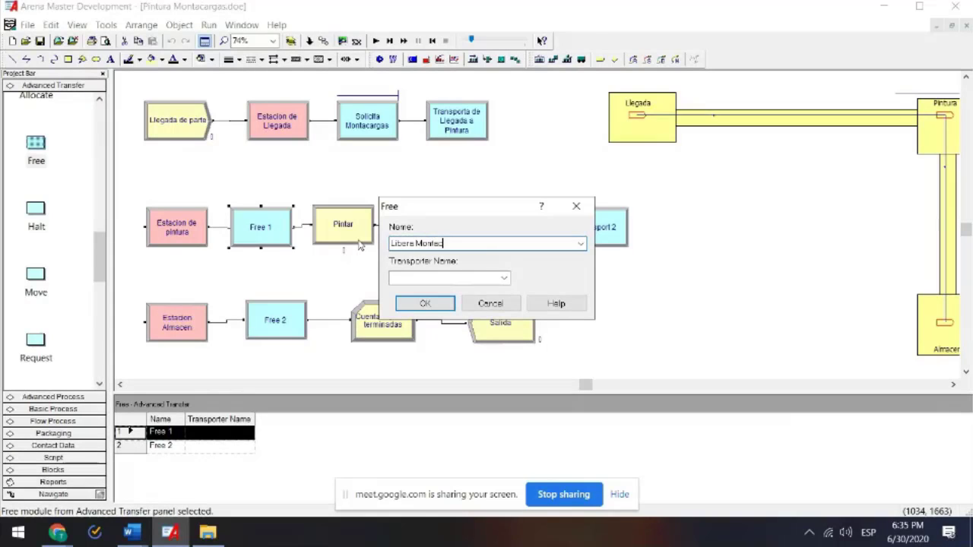
pyautogui.write('argas')
pyautogui.click(504, 278)
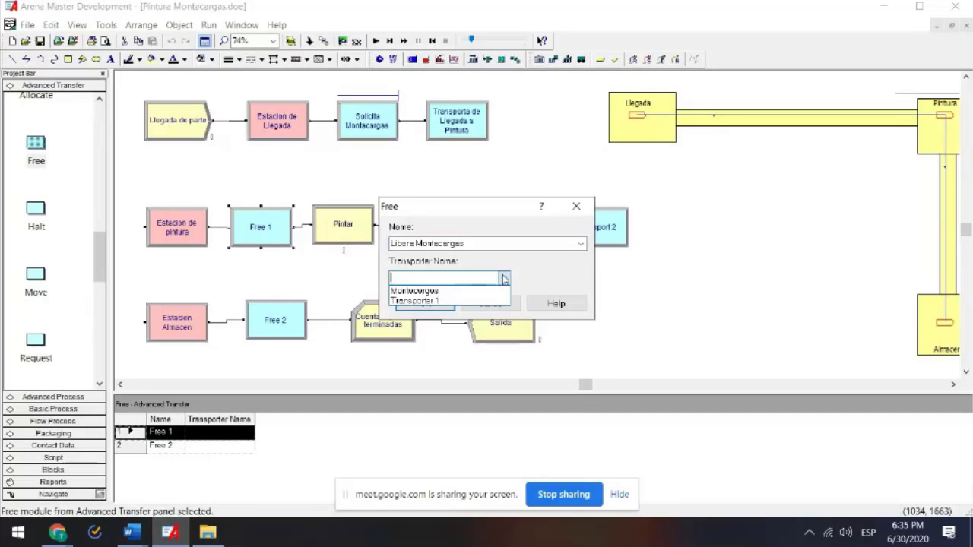
pyautogui.click(477, 291)
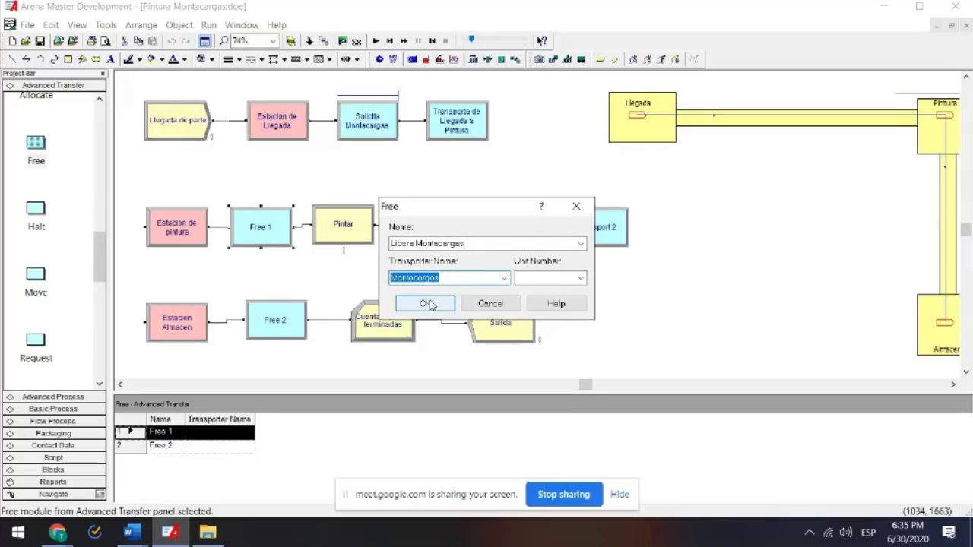
pyautogui.click(582, 278)
pyautogui.click(582, 278)
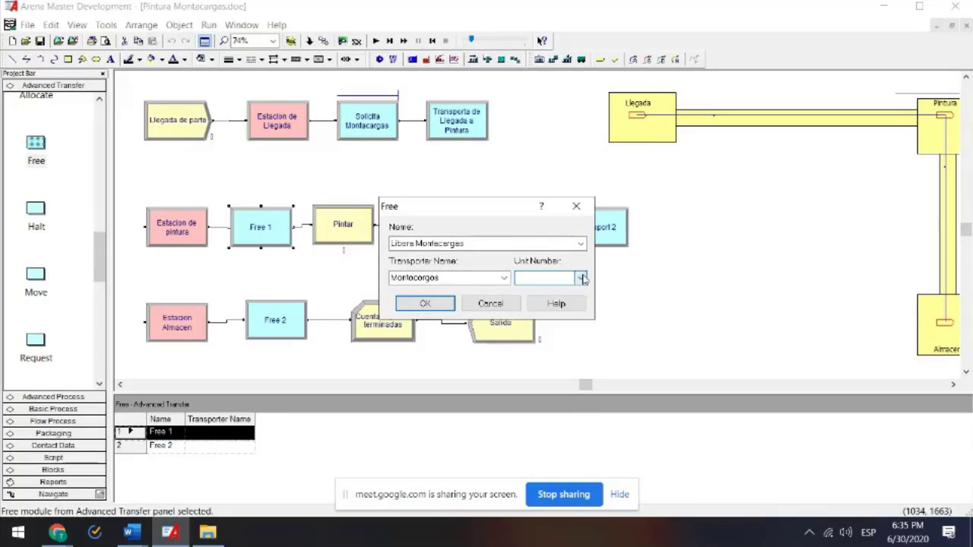
pyautogui.click(442, 308)
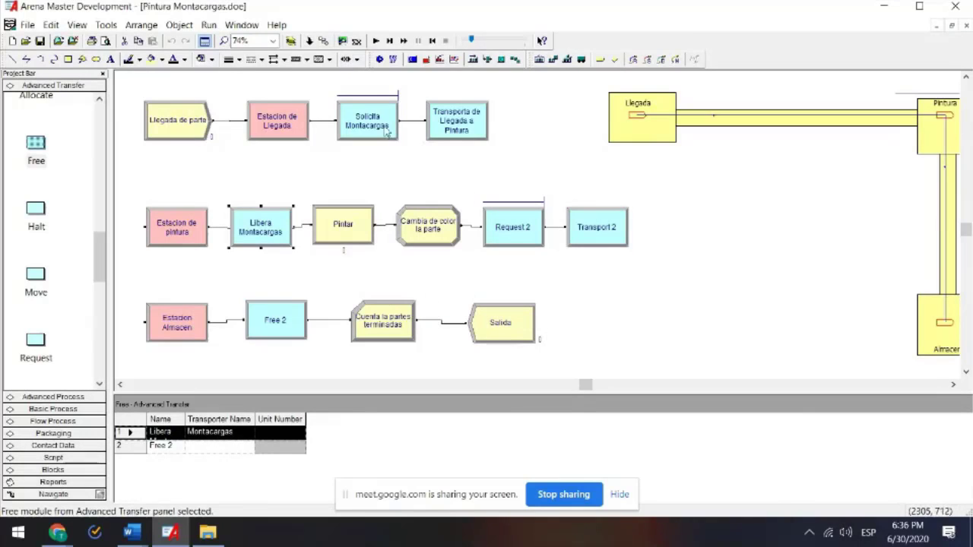
# - Rename the Request 2 module as Solicita Montacargas 2 and set its transporter to Montacargas
pyautogui.doubleClick(380, 125)
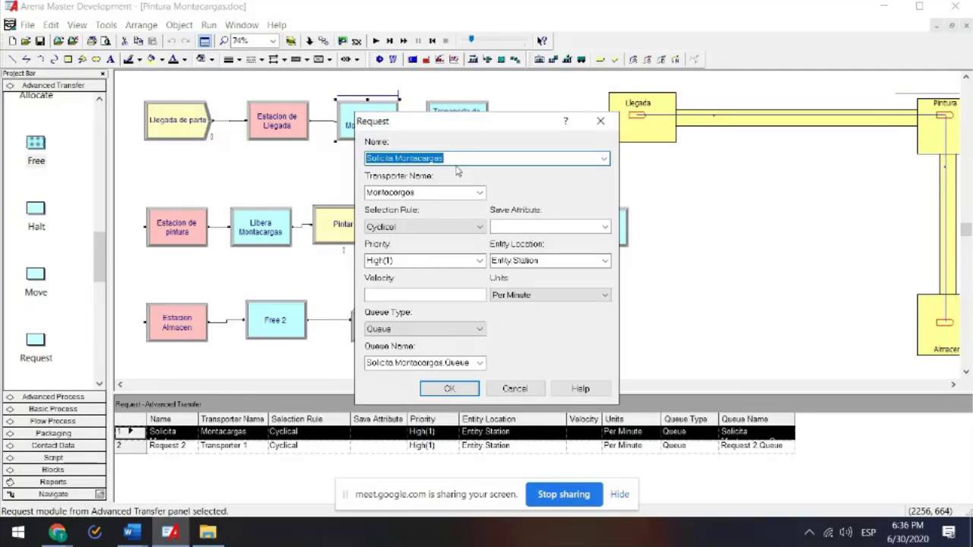
pyautogui.click(500, 391)
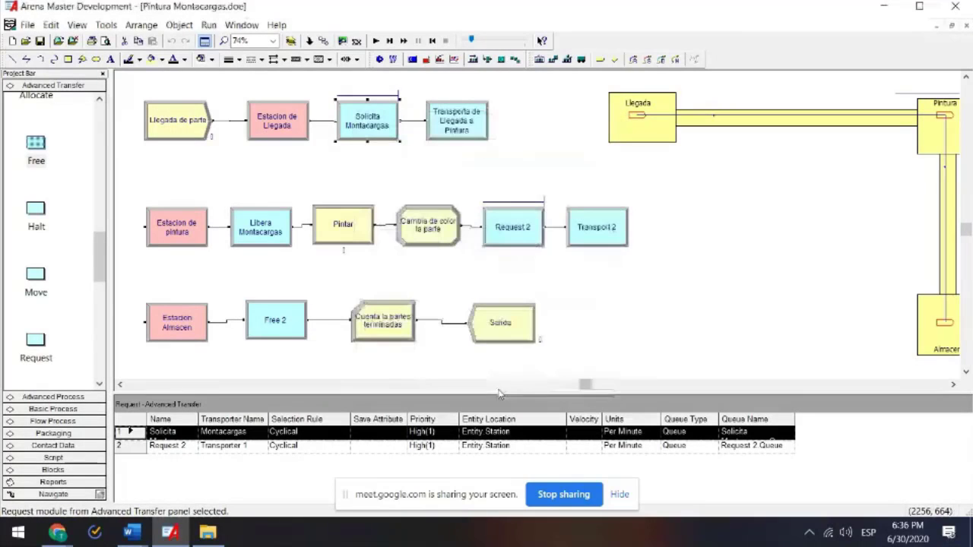
pyautogui.doubleClick(508, 225)
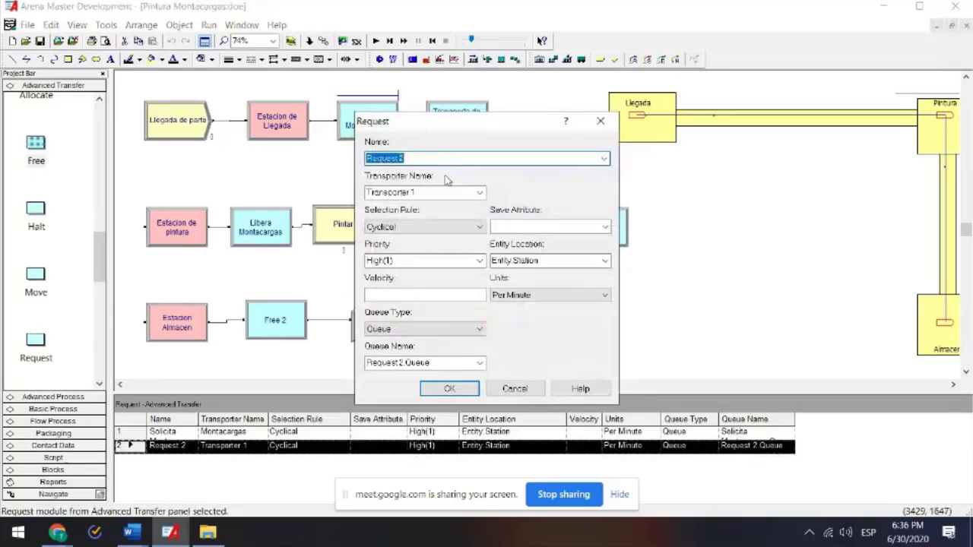
pyautogui.write('Solicita Montacargas')
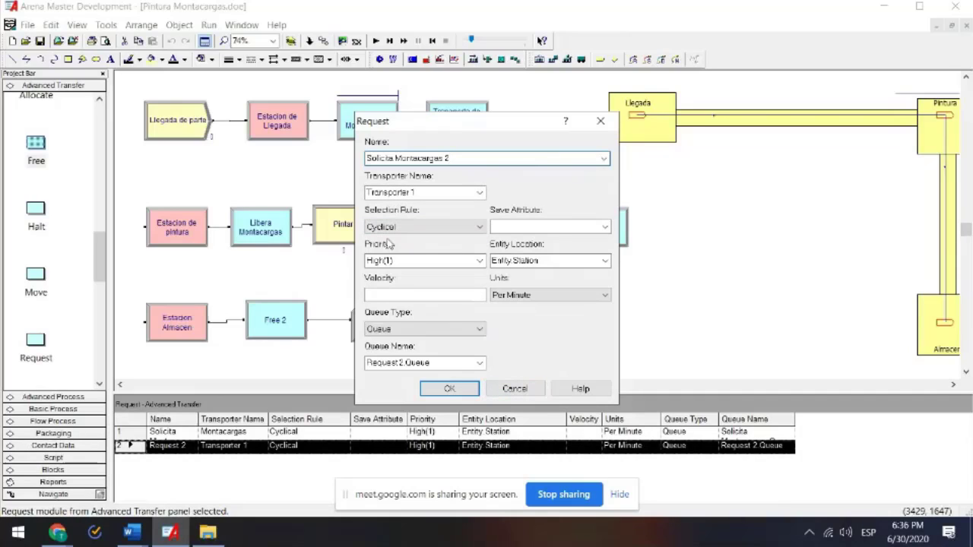
pyautogui.click(479, 194)
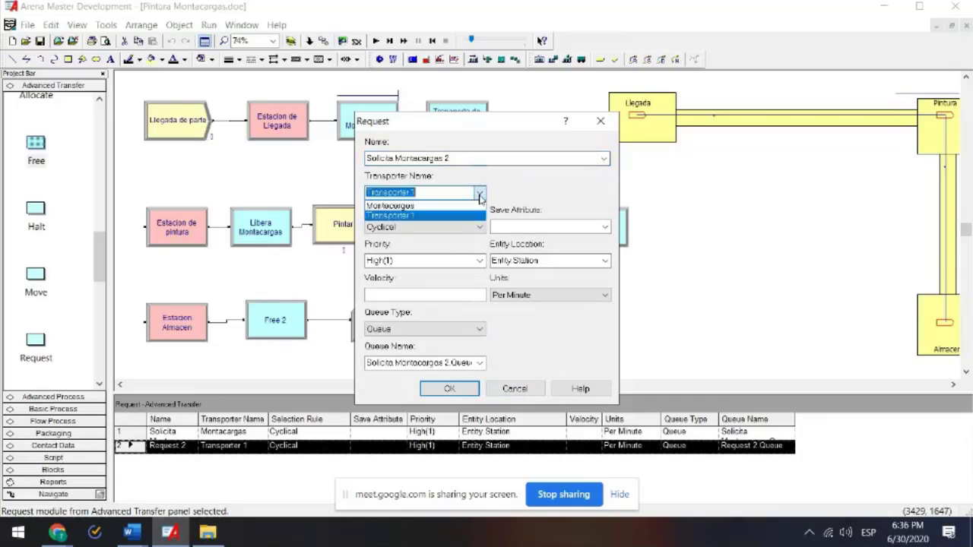
pyautogui.click(440, 206)
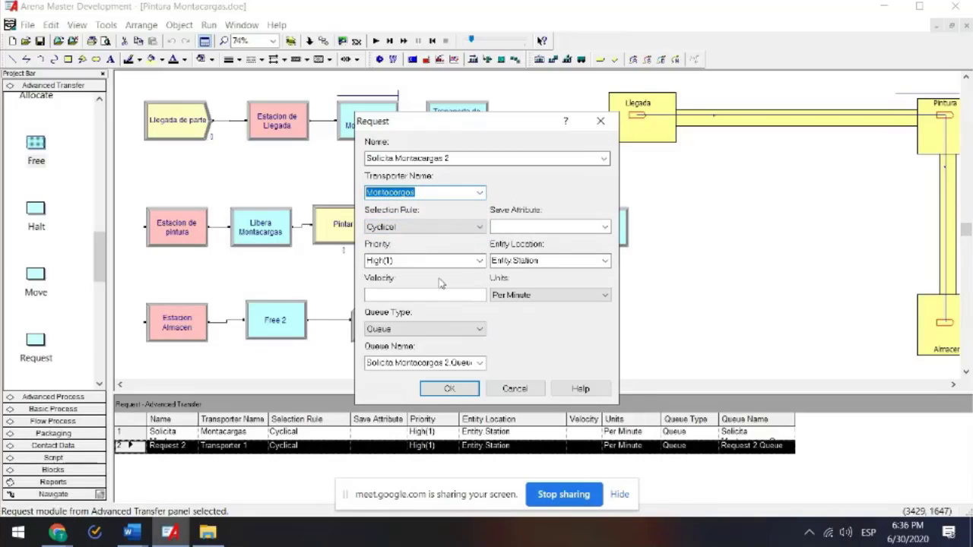
pyautogui.click(439, 394)
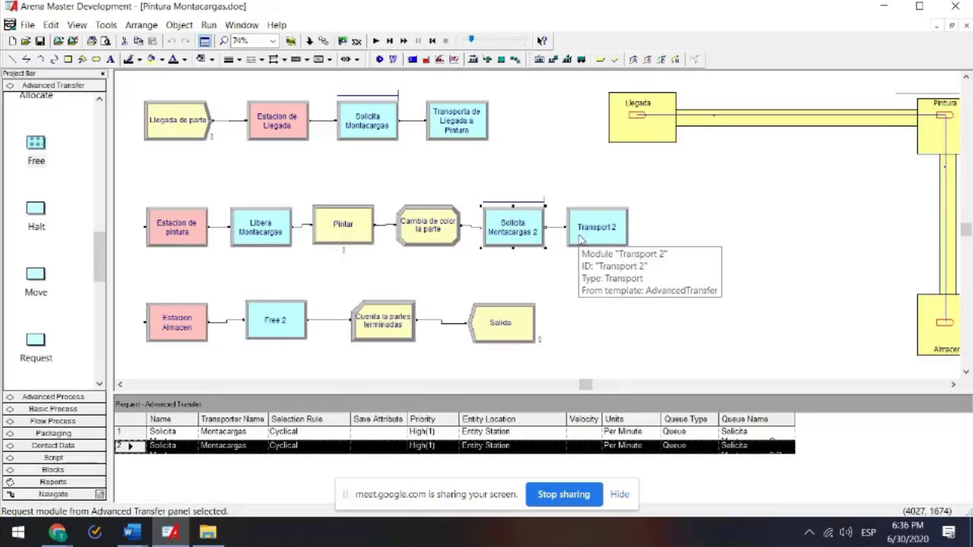
# - Rename the Transport 2 module as Transporta de Pintura a Almacen, modelled on the first Transport module's name
pyautogui.doubleClick(479, 124)
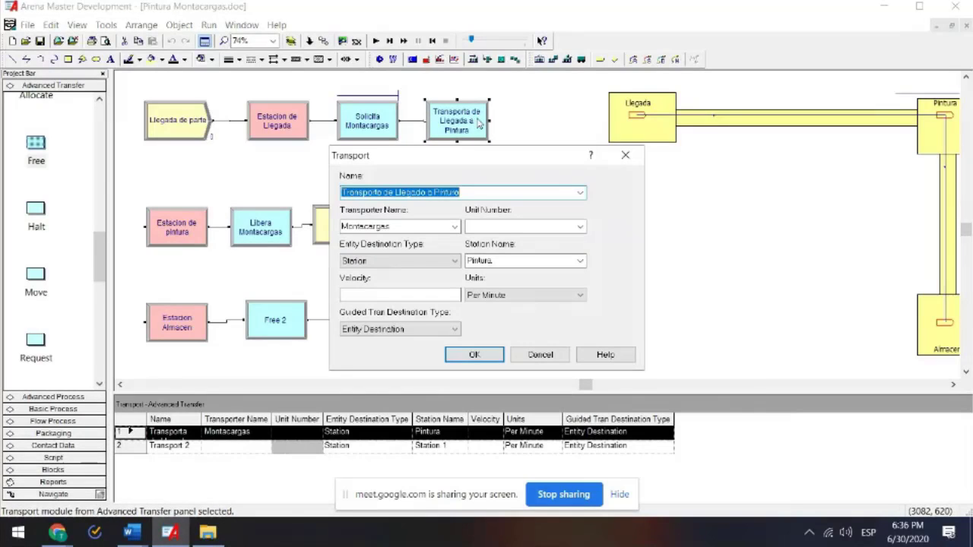
pyautogui.click(541, 354)
pyautogui.doubleClick(599, 237)
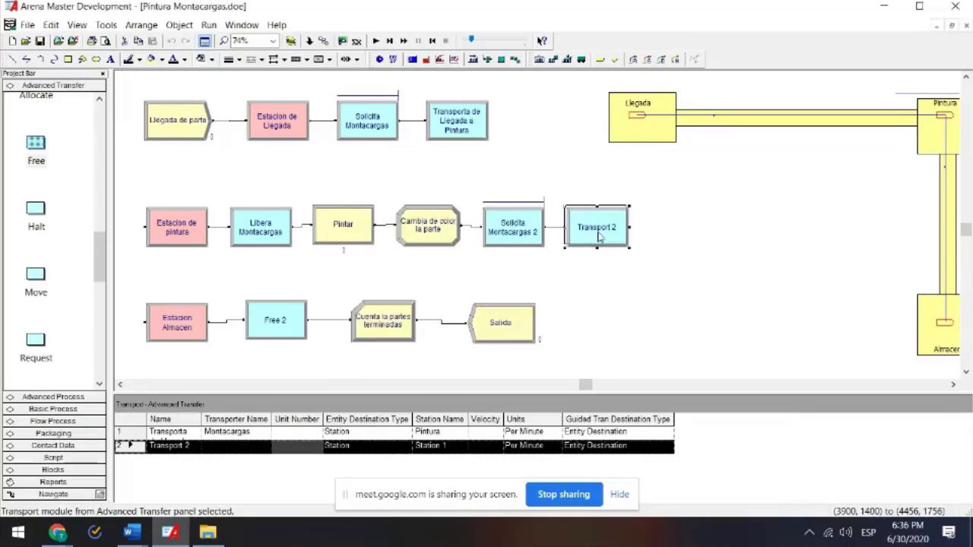
pyautogui.write('Transporta de Llegada a Pintura')
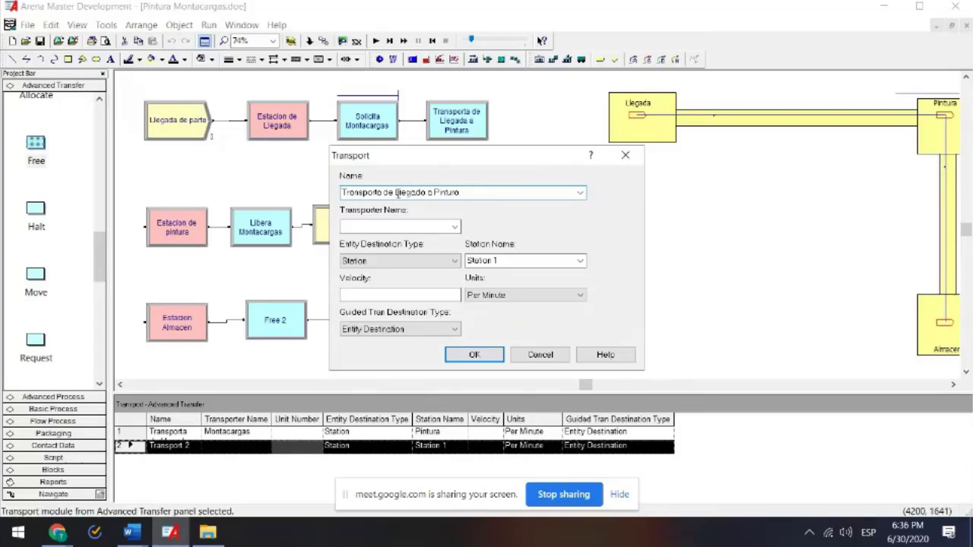
pyautogui.moveTo(396, 193); pyautogui.dragTo(434, 172)
pyautogui.press('BackSpace')
pyautogui.press('End')
# - Assign the Montacargas transporter to the second Transport module and set its destination station to Almacen
pyautogui.click(454, 227)
pyautogui.click(435, 241)
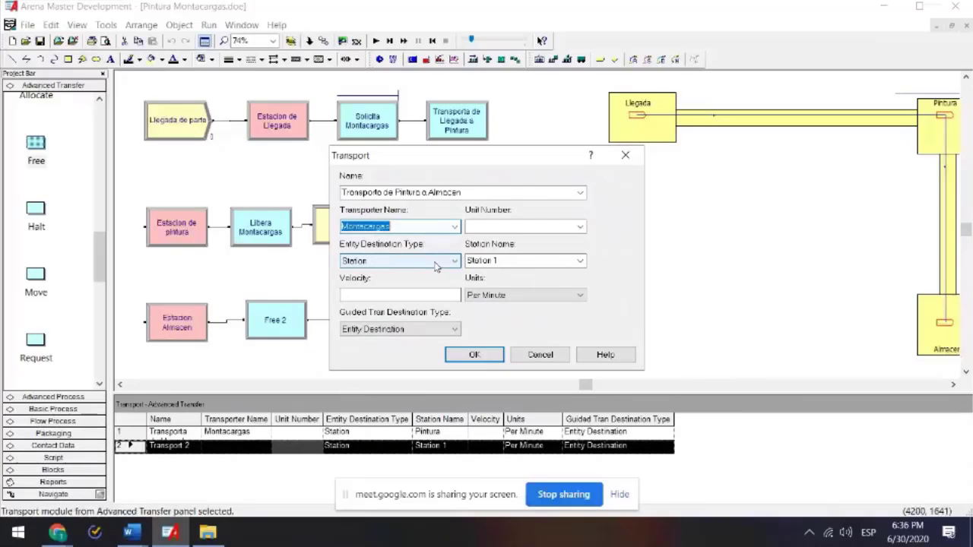
pyautogui.click(436, 264)
pyautogui.click(580, 261)
pyautogui.click(525, 275)
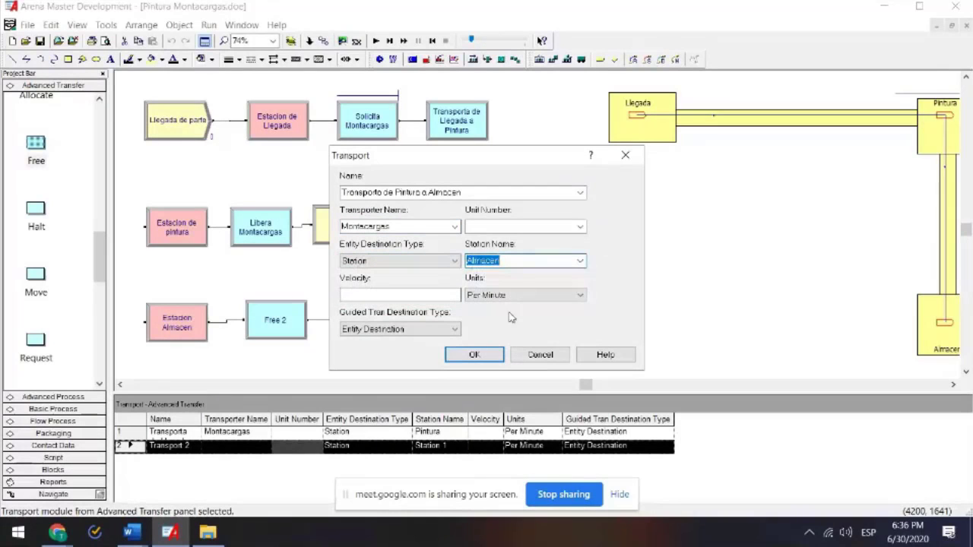
pyautogui.click(469, 357)
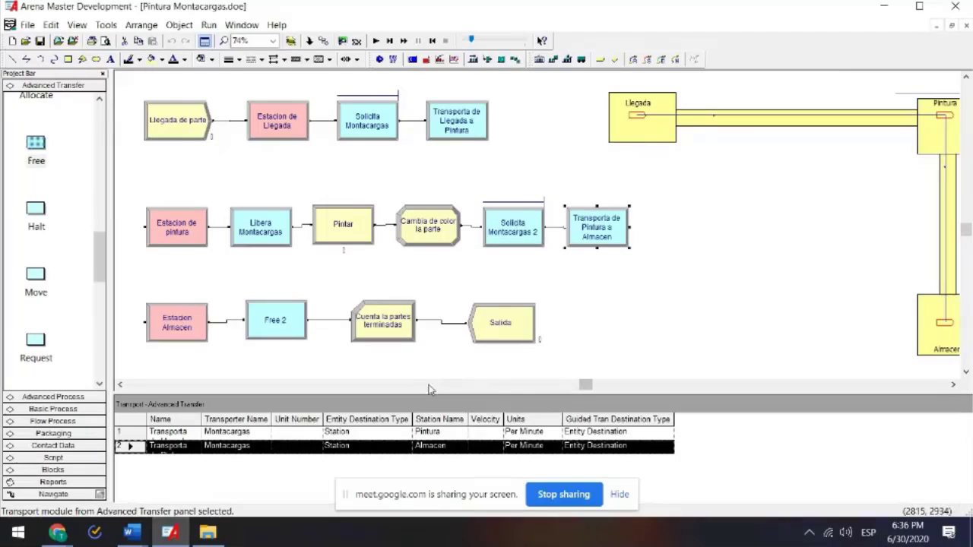
# - Rename the Free 2 module as Libera Montacargas 2, modelled on the first Free module's name
pyautogui.doubleClick(249, 240)
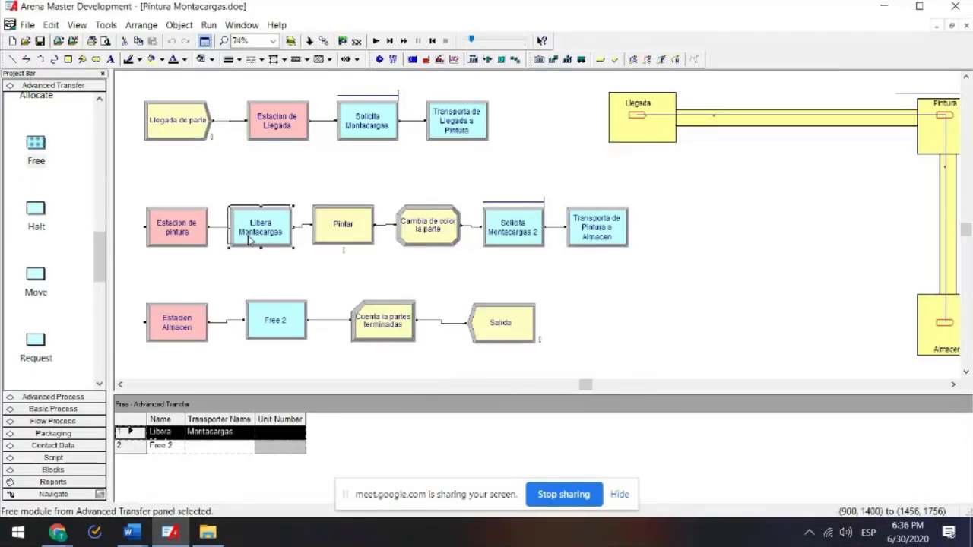
pyautogui.click(427, 302)
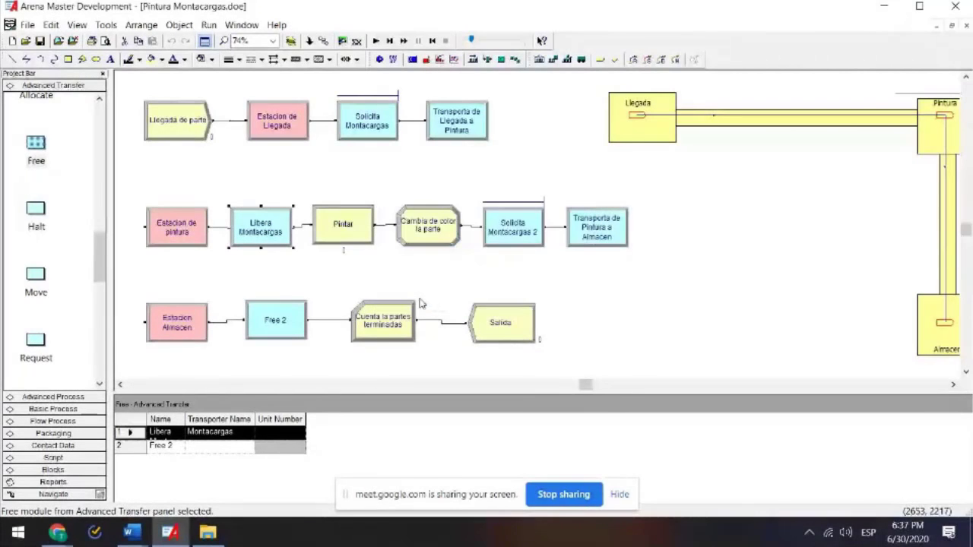
pyautogui.doubleClick(284, 327)
pyautogui.write('Libera Montacargas 2')
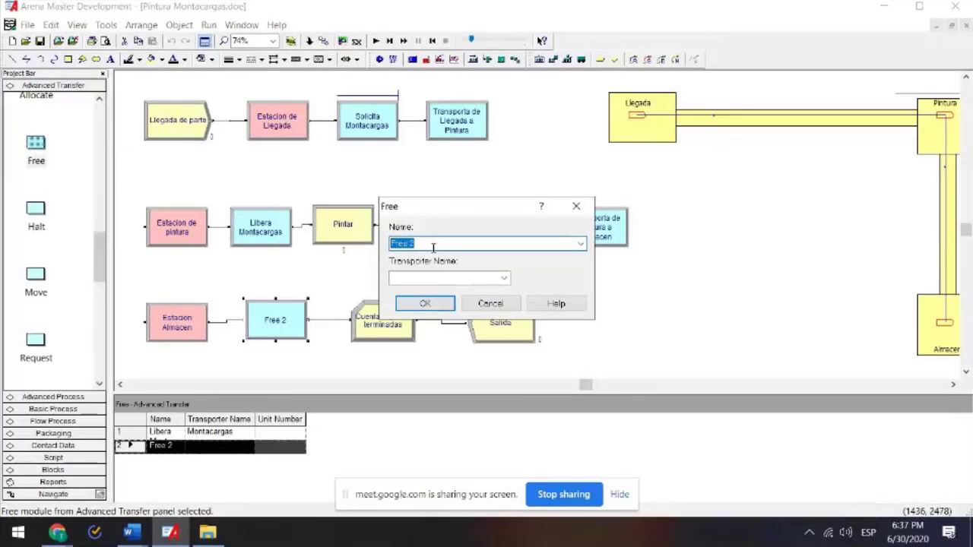
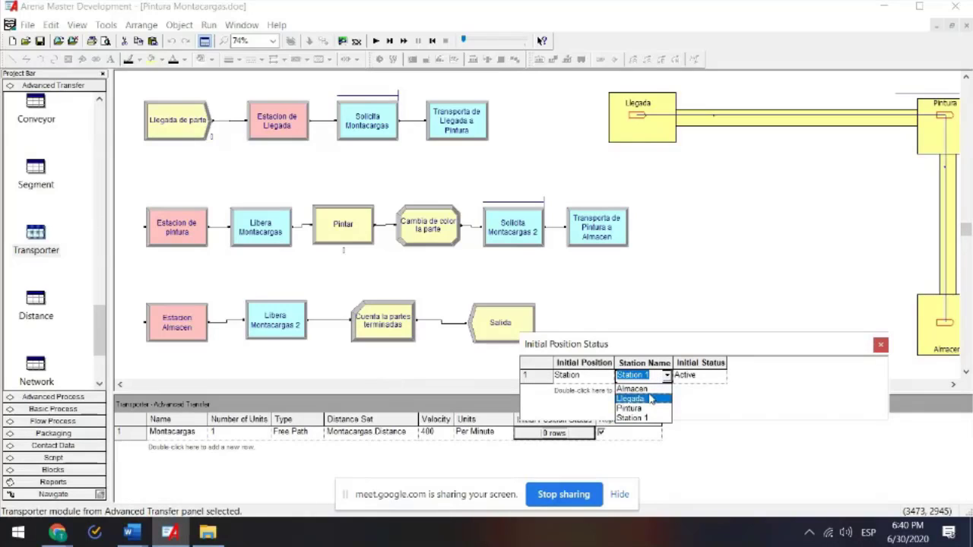
# - Set the Montacargas transporter's initial position to the Almacen station
pyautogui.click(644, 390)
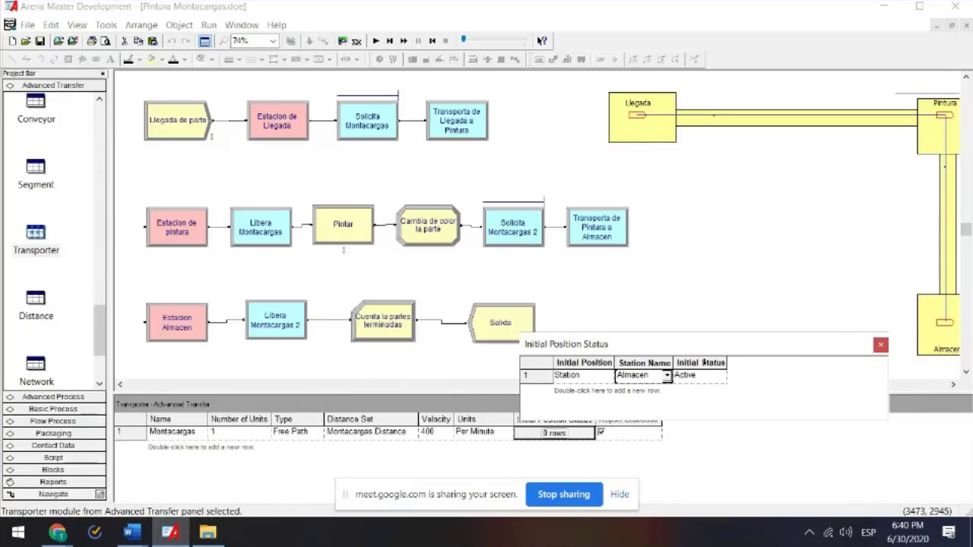
pyautogui.click(881, 345)
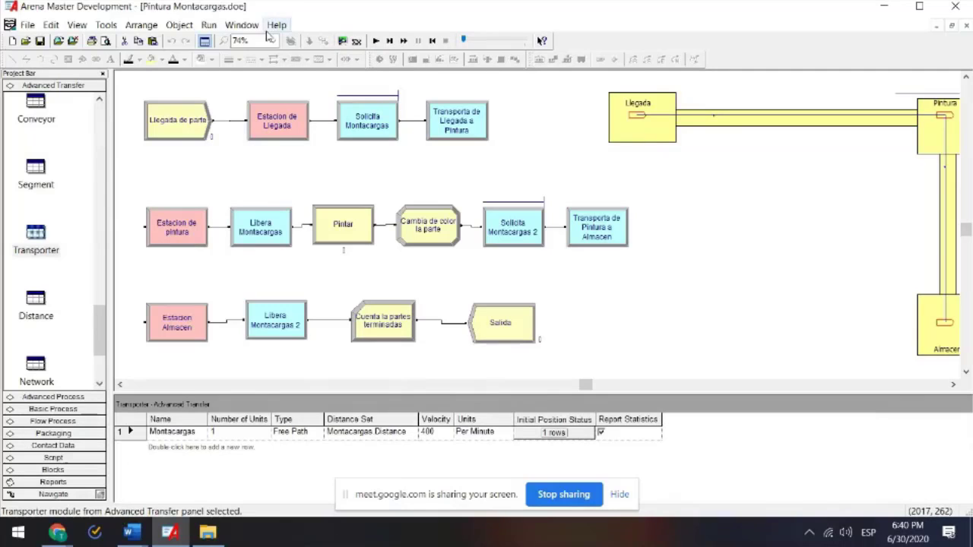
# - Run the simulation to completion at a faster animation speed, decline the results and end the run
pyautogui.click(374, 41)
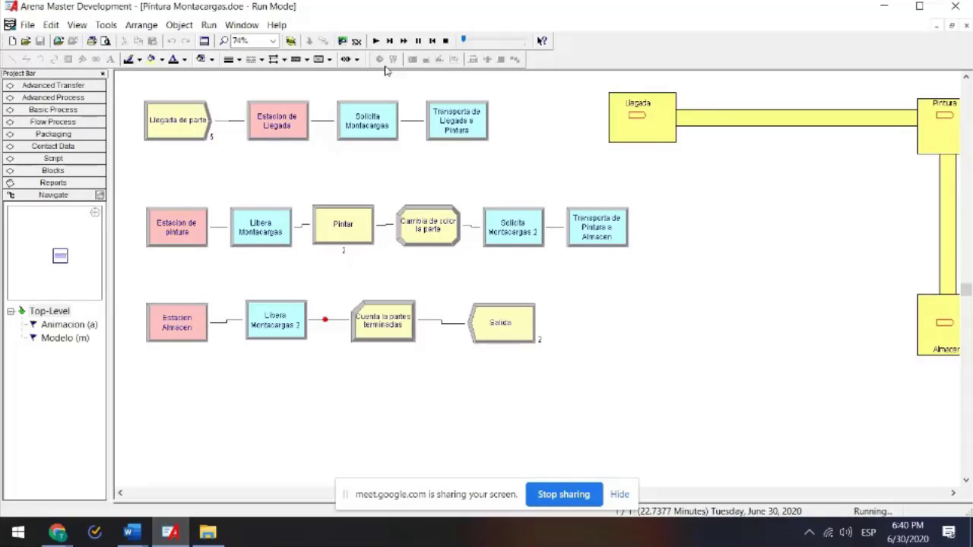
pyautogui.moveTo(463, 39); pyautogui.dragTo(493, 46)
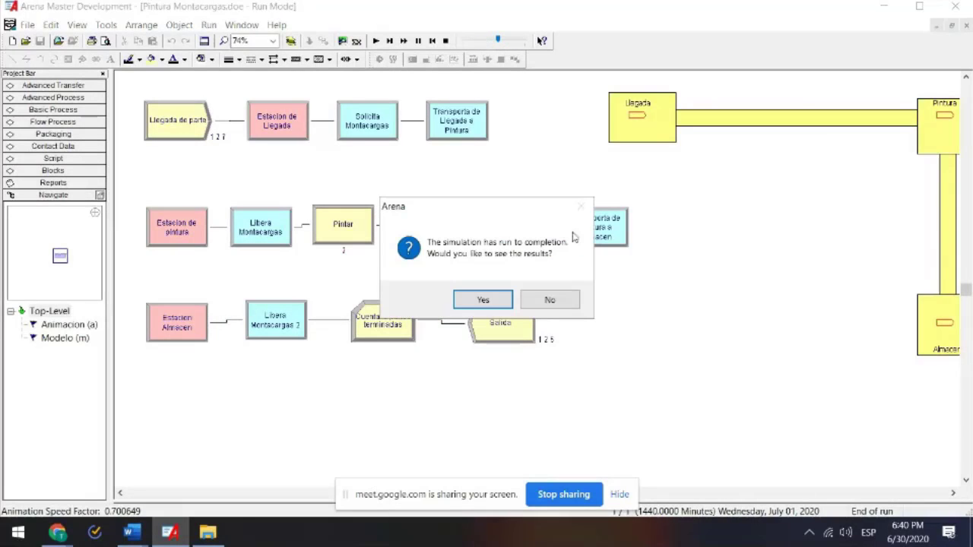
pyautogui.click(550, 300)
pyautogui.click(433, 40)
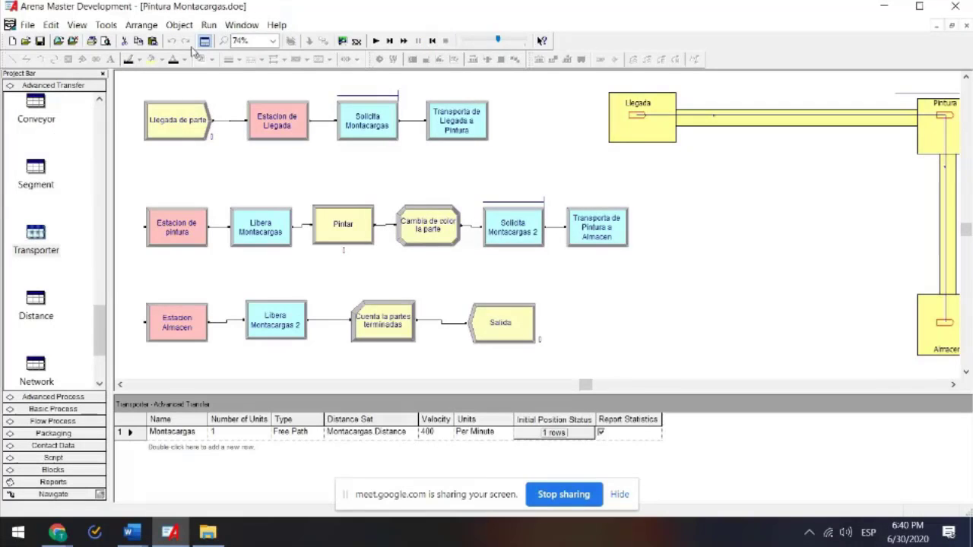
# - Check the replication parameters in the run setup, leaving them as they are
pyautogui.click(209, 25)
pyautogui.click(225, 42)
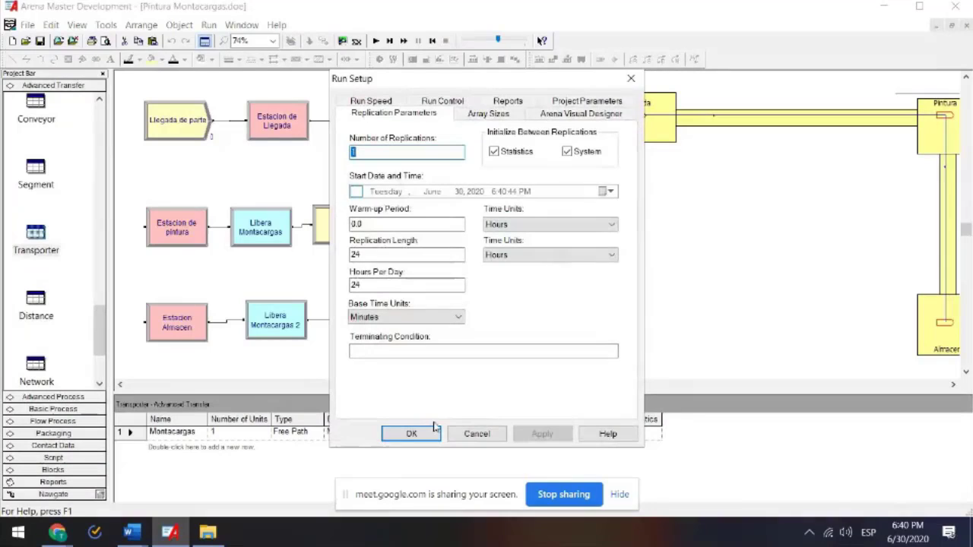
pyautogui.click(412, 433)
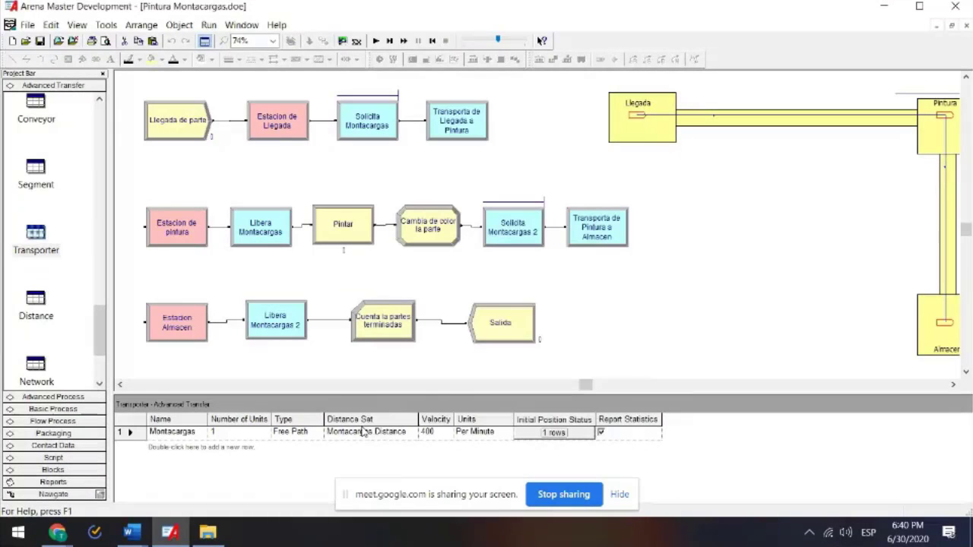
# - Delete the animation station markers at Llegada, Pintura and Almacen together with the routes connecting them
pyautogui.click(713, 278)
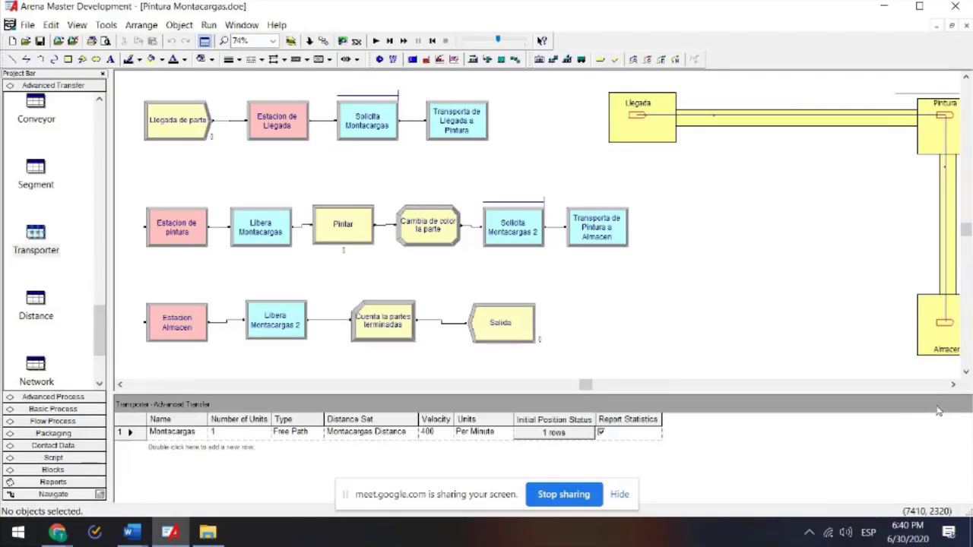
pyautogui.hscroll(5, 873, 379)
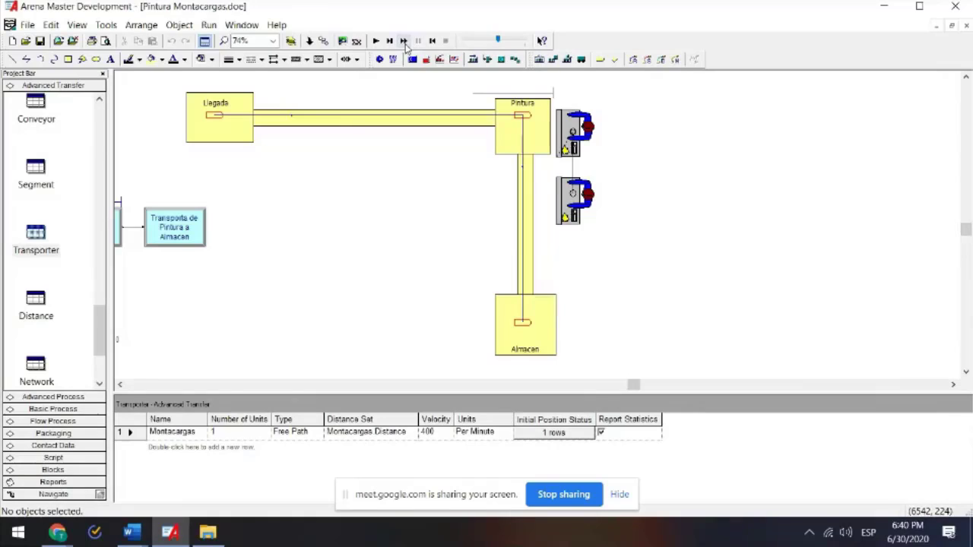
pyautogui.click(215, 118)
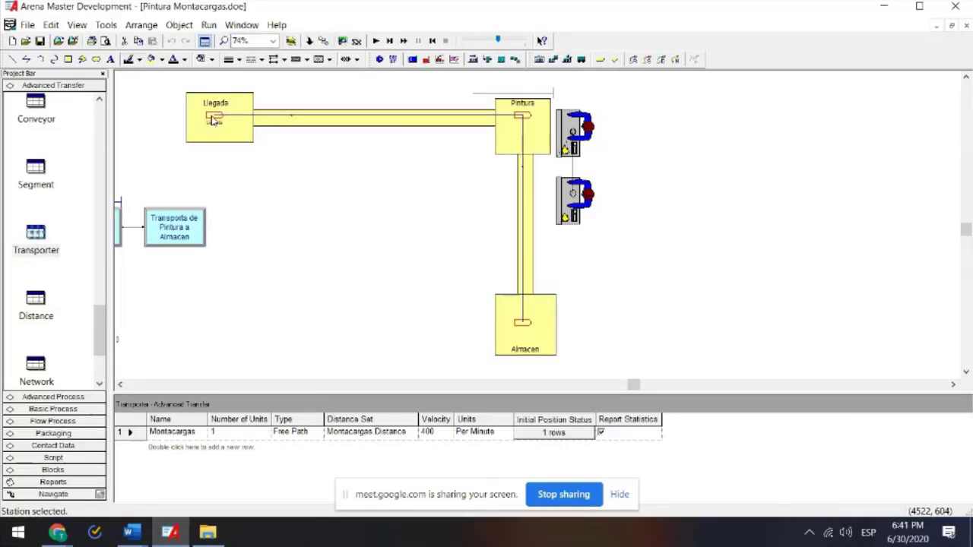
pyautogui.press('Delete')
pyautogui.click(525, 119)
pyautogui.press('Delete')
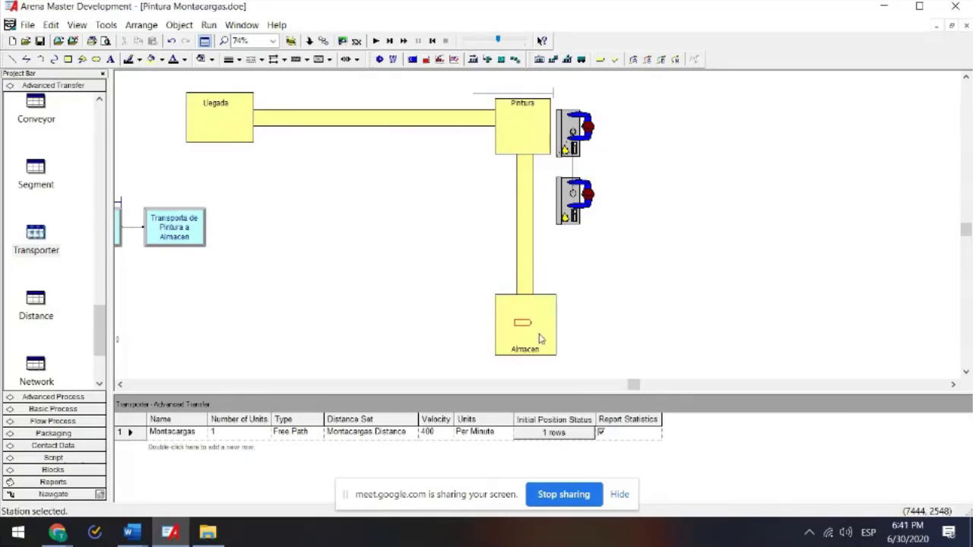
pyautogui.click(523, 323)
pyautogui.press('Delete')
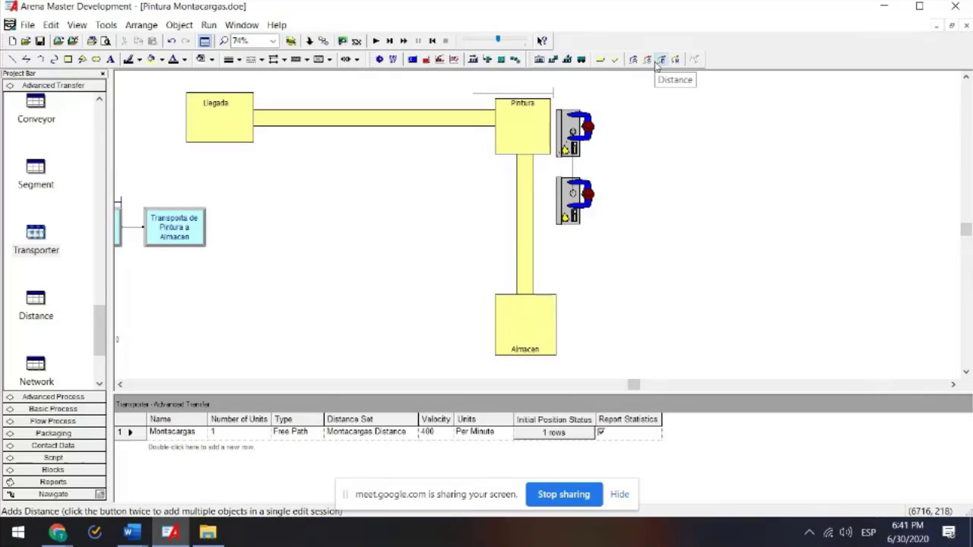
# - Add a Montacargas.Distance path from station Llegada to station Pintura, drawn straight between the two yellow areas
pyautogui.click(659, 60)
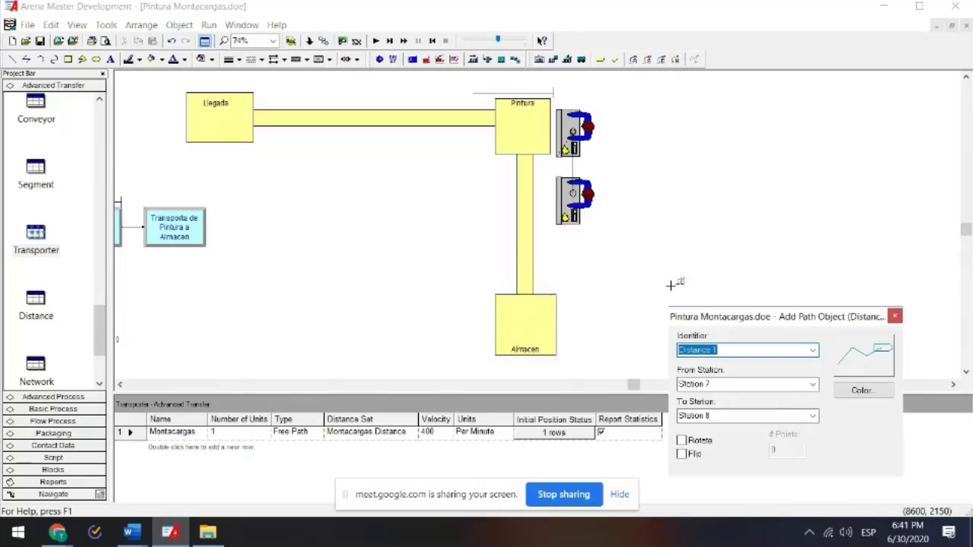
pyautogui.click(813, 349)
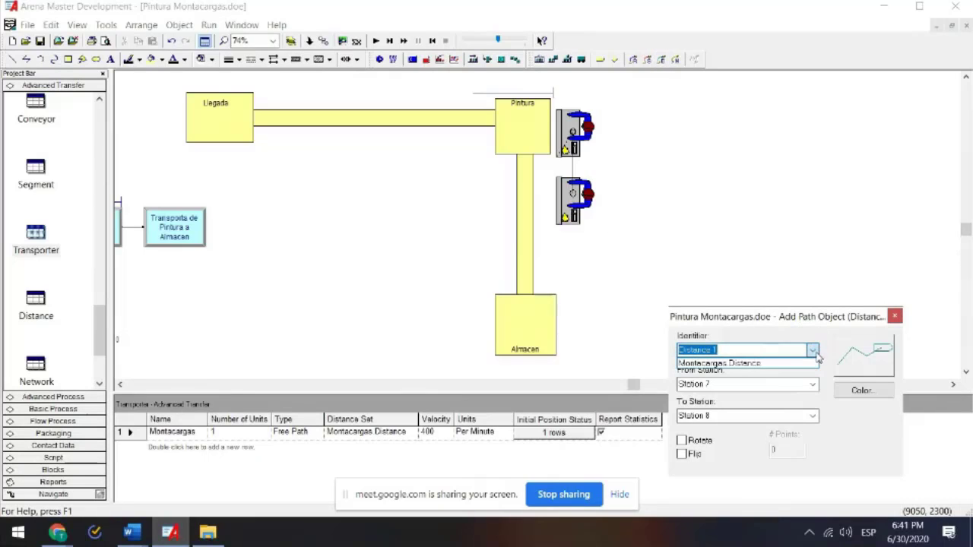
pyautogui.click(774, 364)
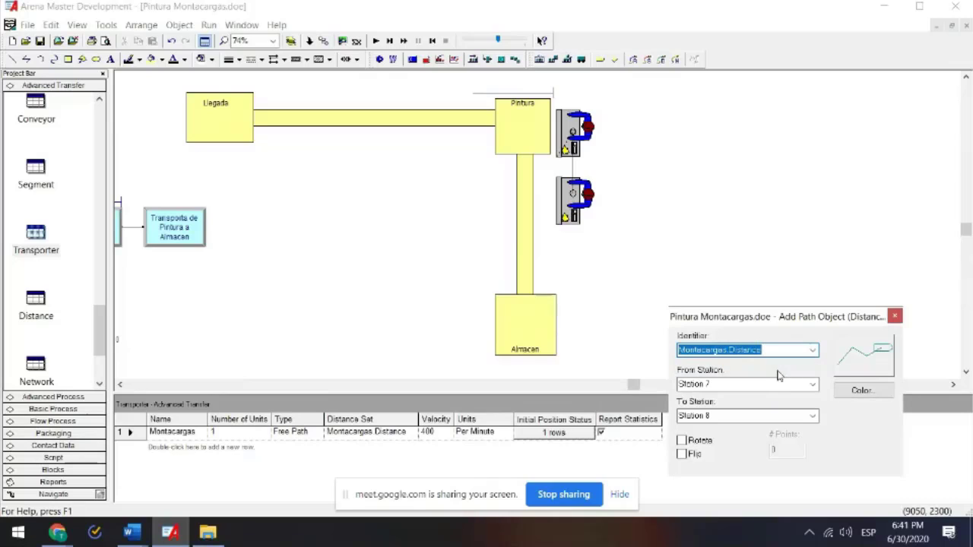
pyautogui.click(812, 385)
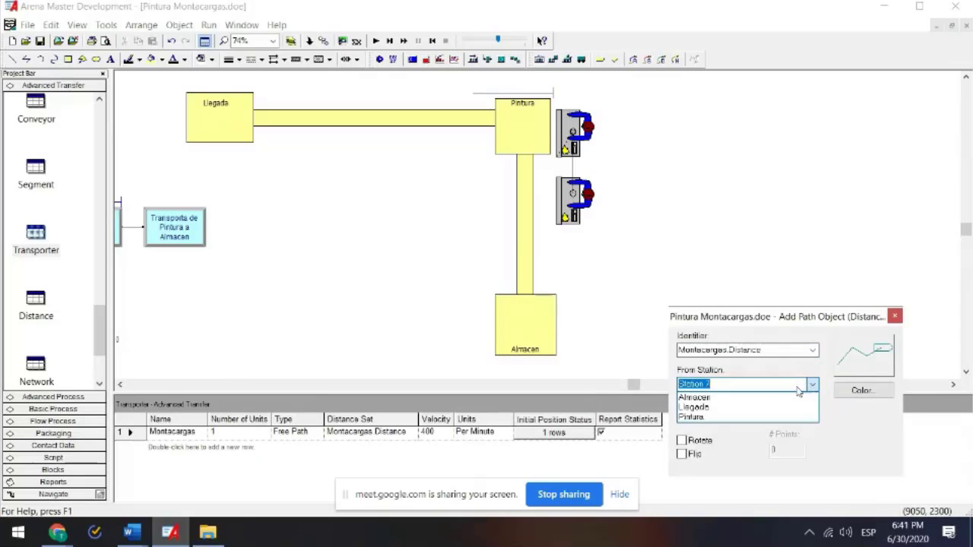
pyautogui.click(757, 408)
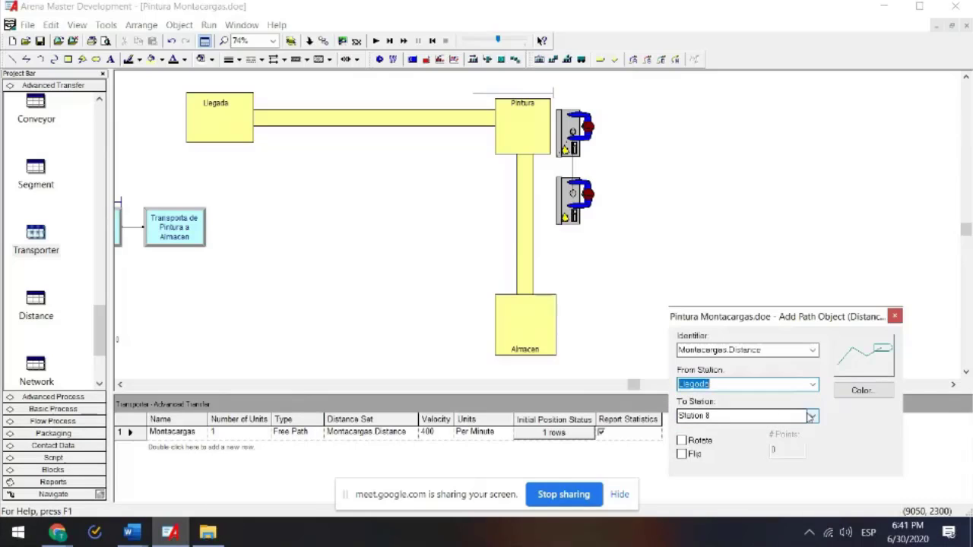
pyautogui.click(806, 416)
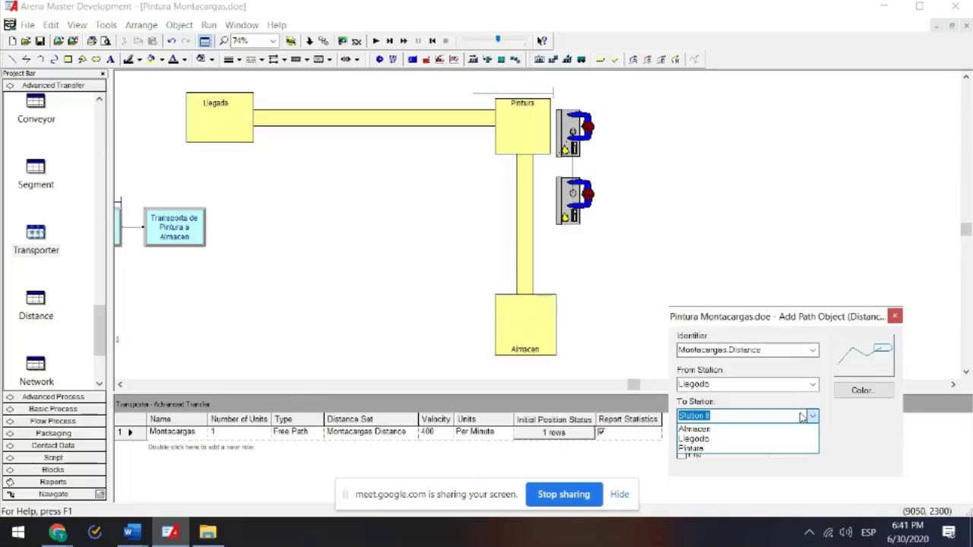
pyautogui.click(770, 449)
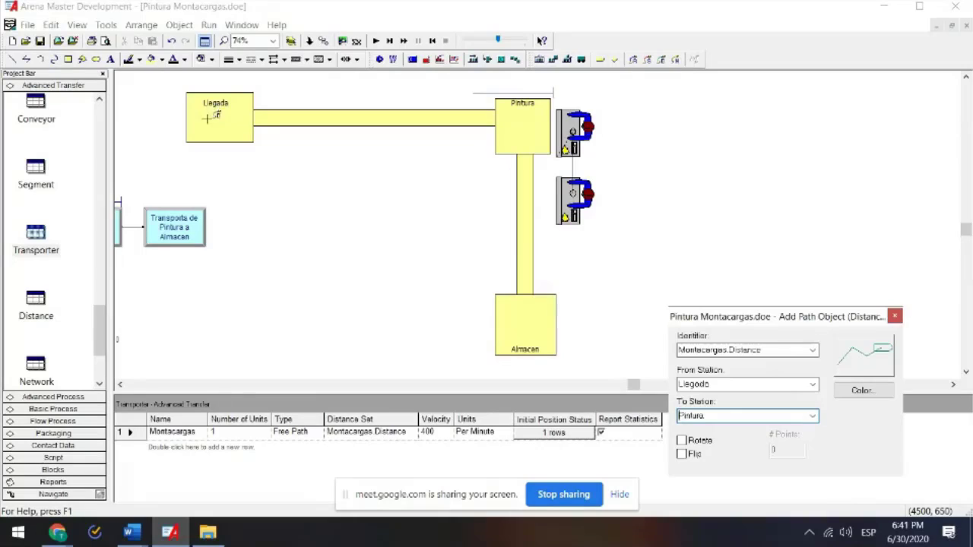
pyautogui.click(208, 119)
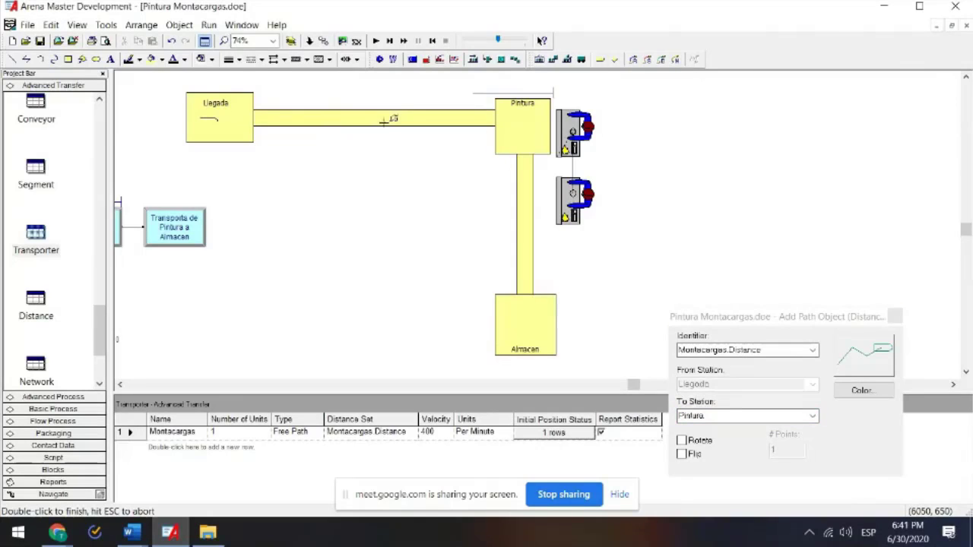
pyautogui.doubleClick(522, 120)
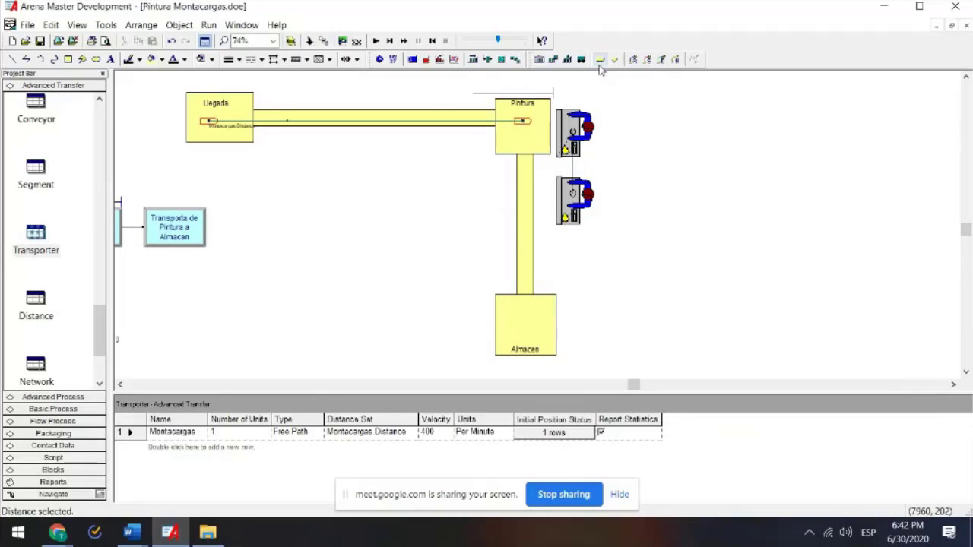
# - Add a Montacargas.Distance path from the existing Pintura station marker to station Almacen, drawn straight down the corridor
pyautogui.click(660, 60)
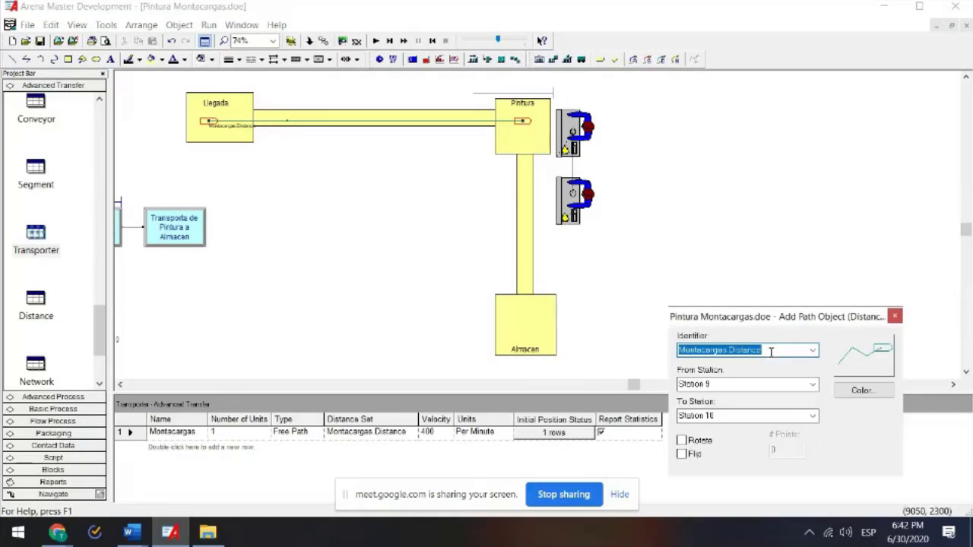
pyautogui.click(813, 385)
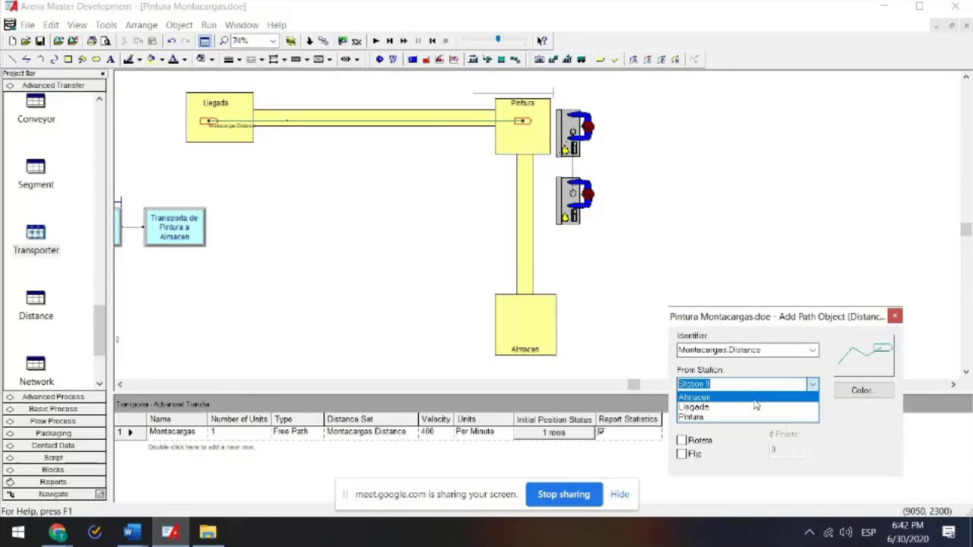
pyautogui.click(523, 121)
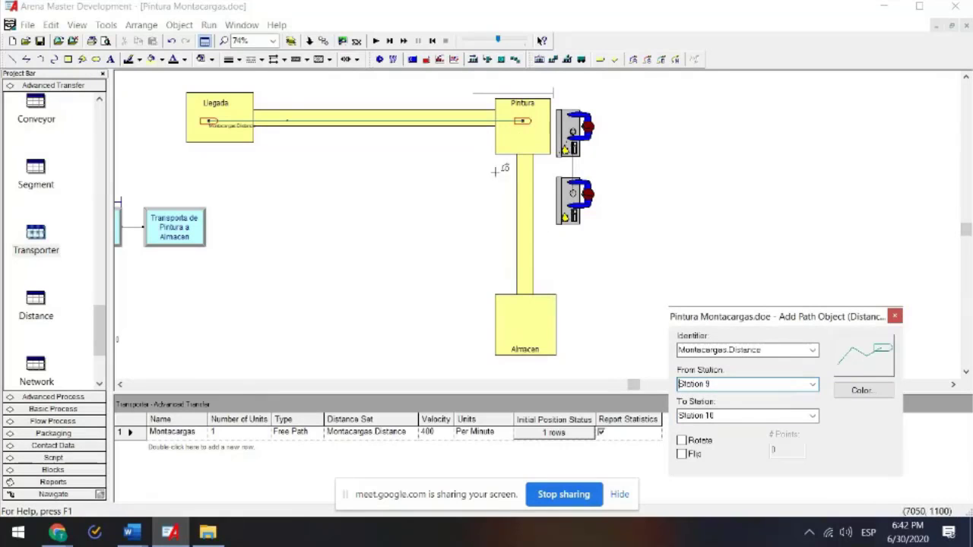
pyautogui.click(523, 121)
pyautogui.click(523, 120)
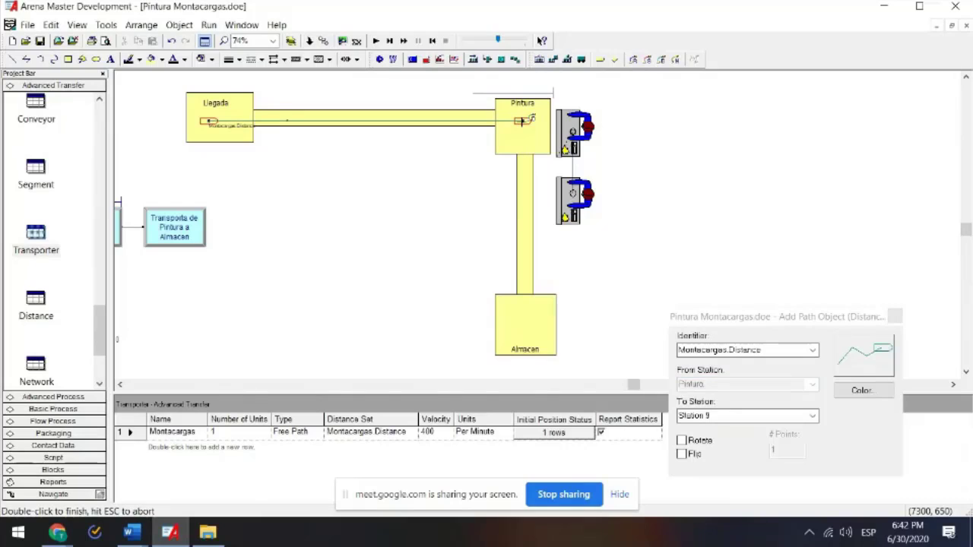
pyautogui.click(813, 418)
pyautogui.click(791, 428)
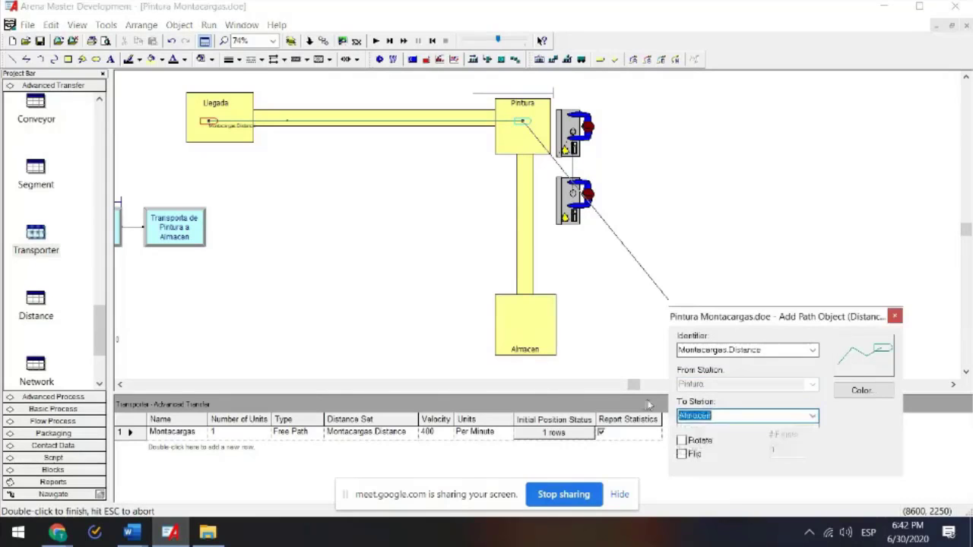
pyautogui.doubleClick(523, 325)
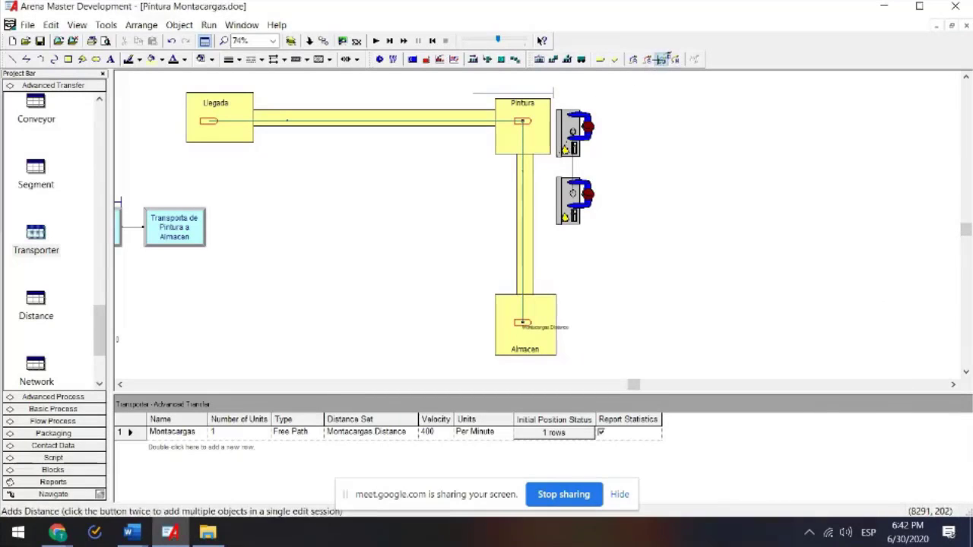
# - Add a Montacargas.Distance path from station Llegada to station Almacen, drawn straight between their two existing station markers
pyautogui.click(663, 59)
pyautogui.click(812, 385)
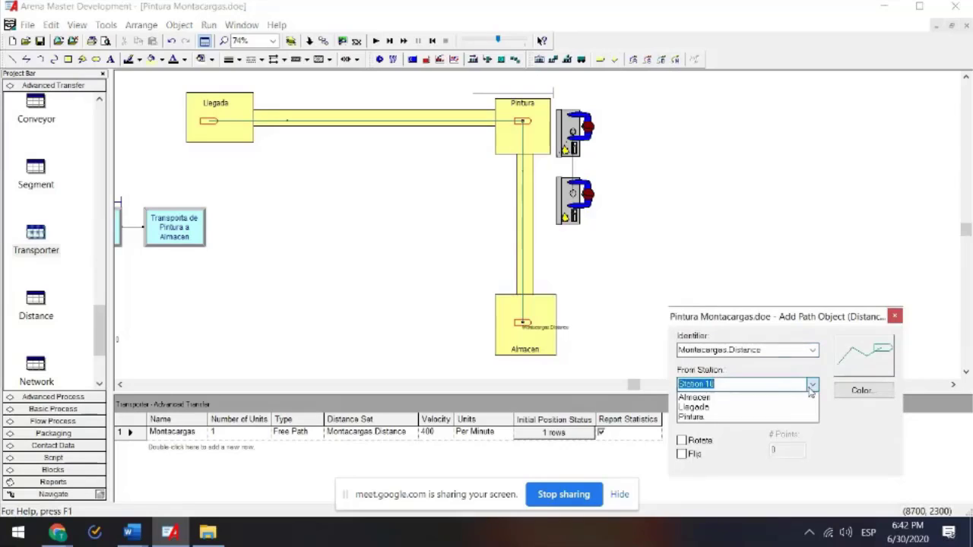
pyautogui.click(730, 406)
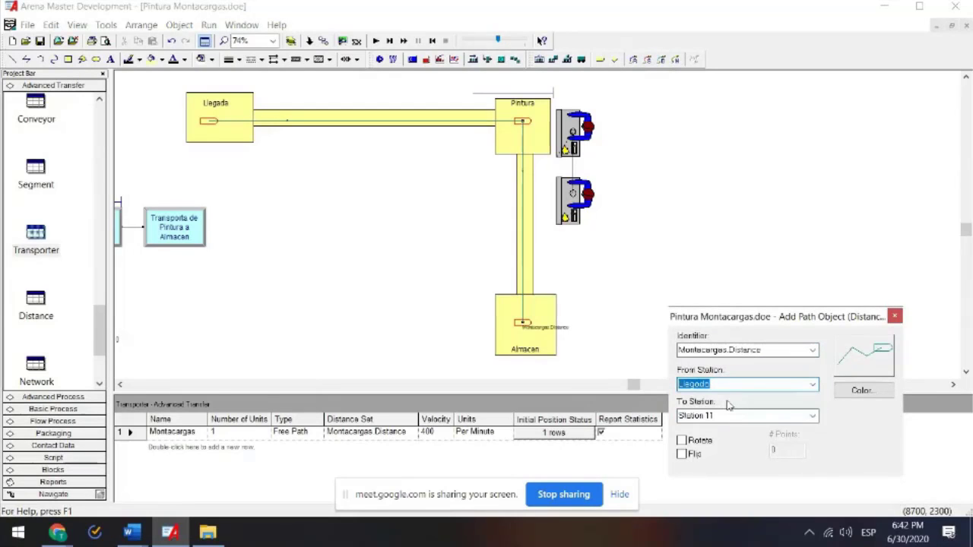
pyautogui.click(805, 411)
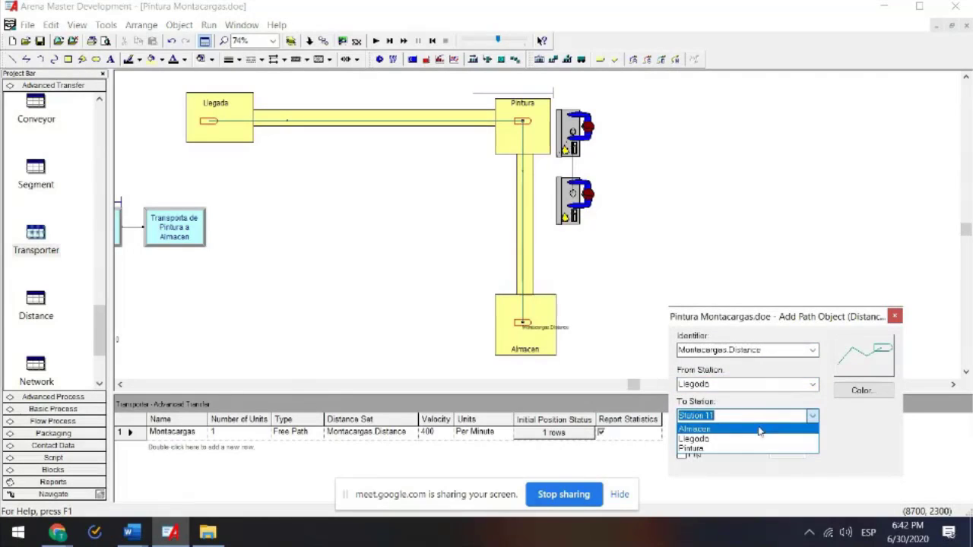
pyautogui.click(730, 426)
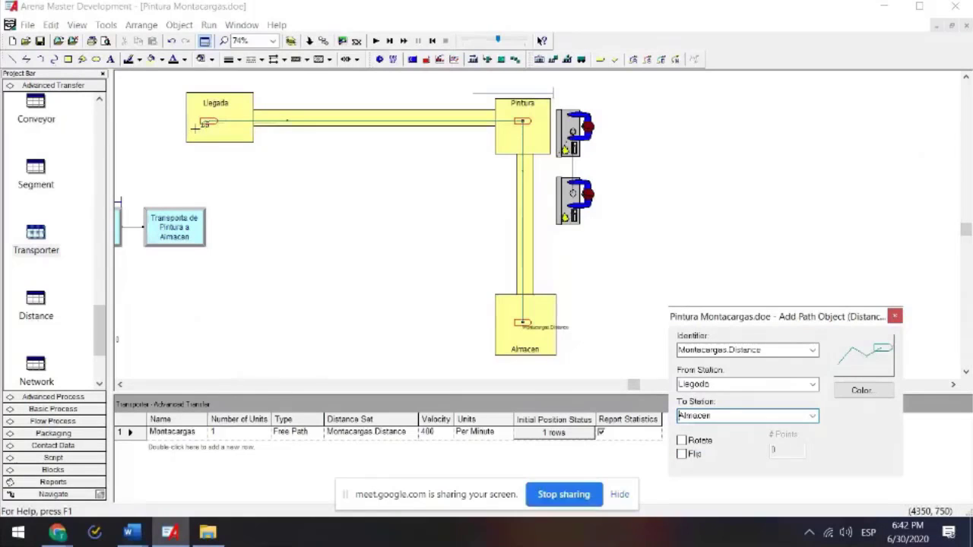
pyautogui.click(208, 121)
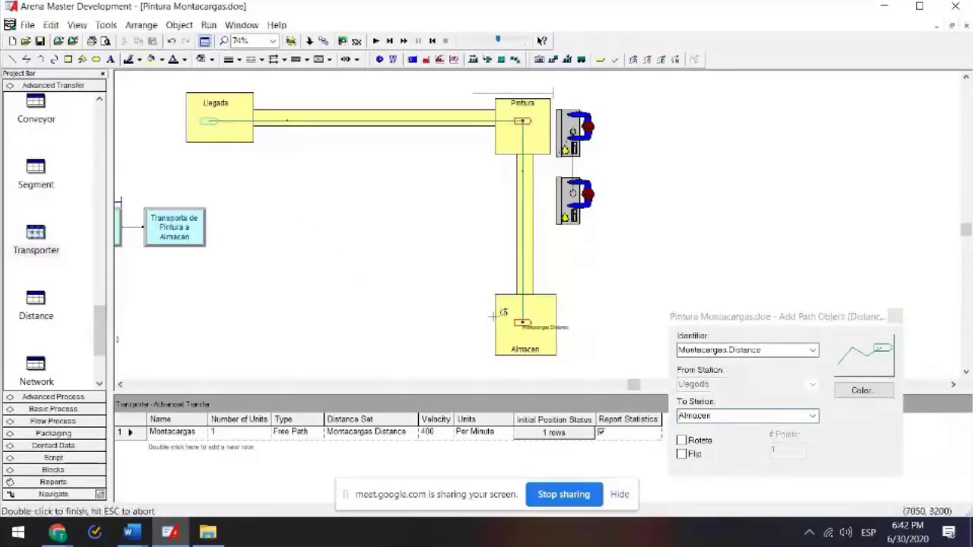
pyautogui.doubleClick(523, 321)
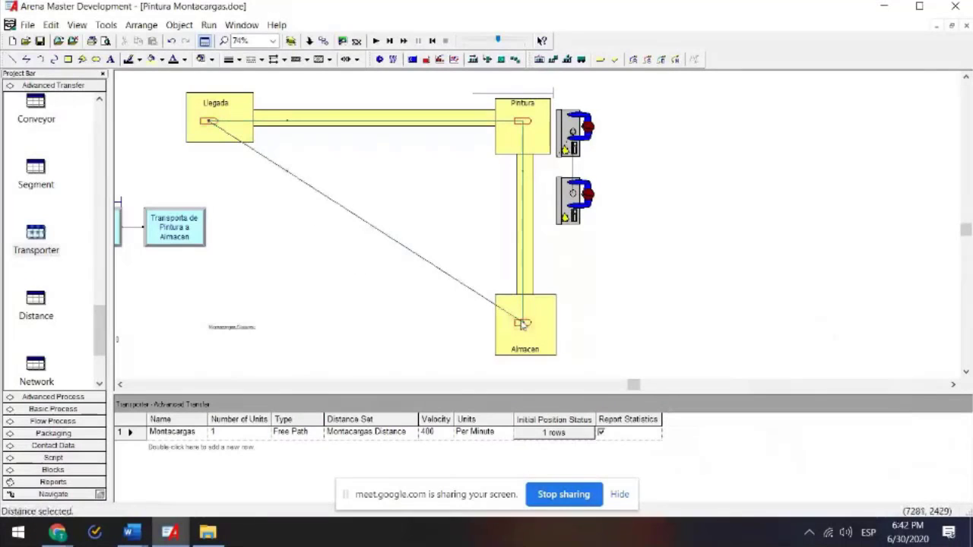
pyautogui.click(263, 289)
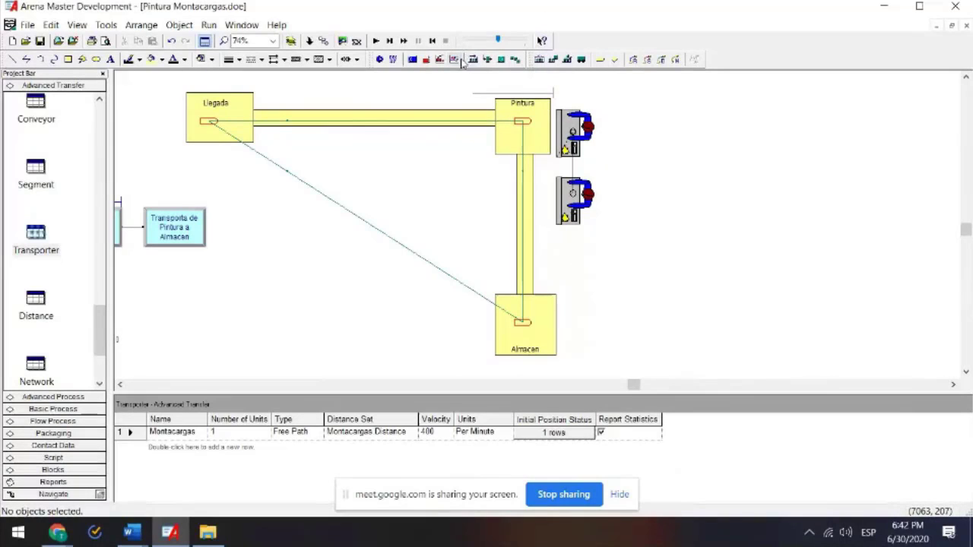
# - Start a transporter picture for Montacargas, select its Idle state and open the file chooser for picture libraries
pyautogui.click(580, 60)
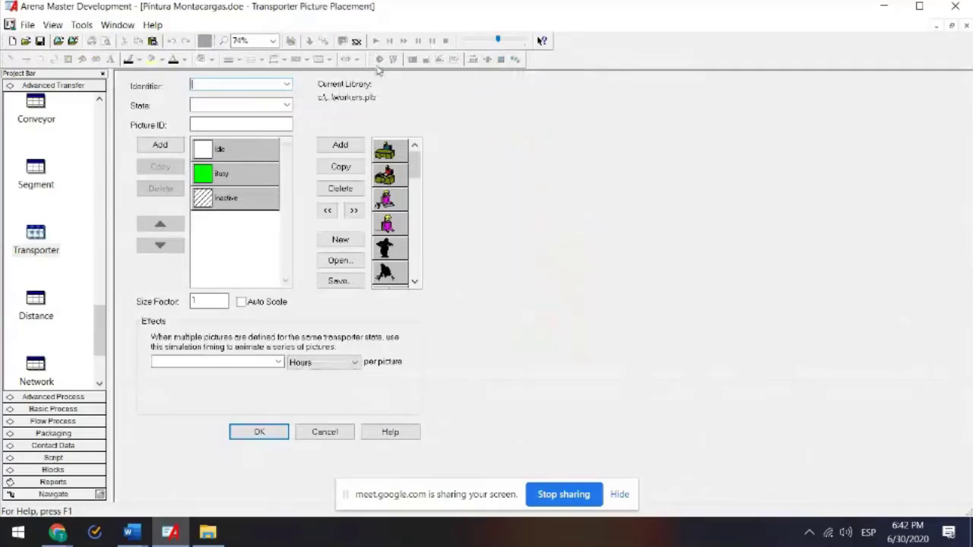
pyautogui.click(324, 432)
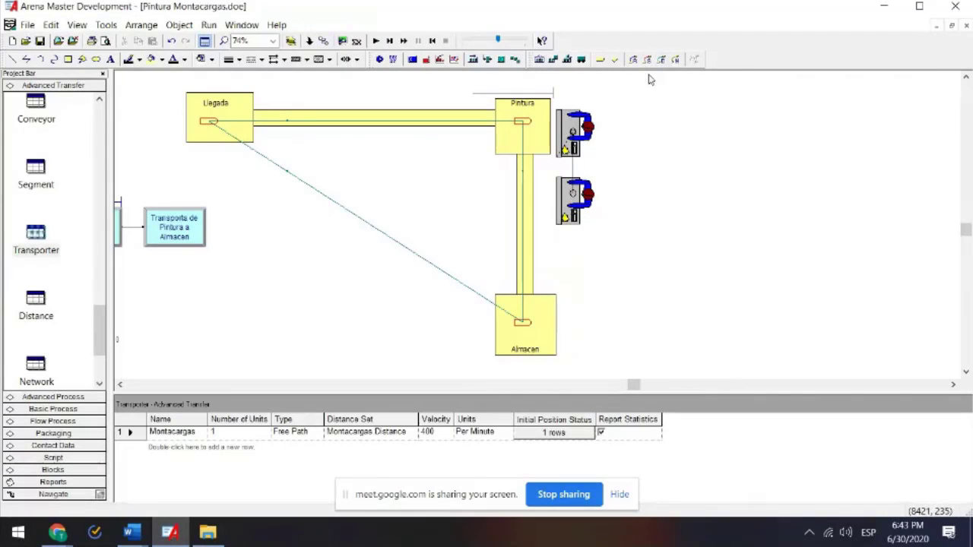
pyautogui.click(581, 60)
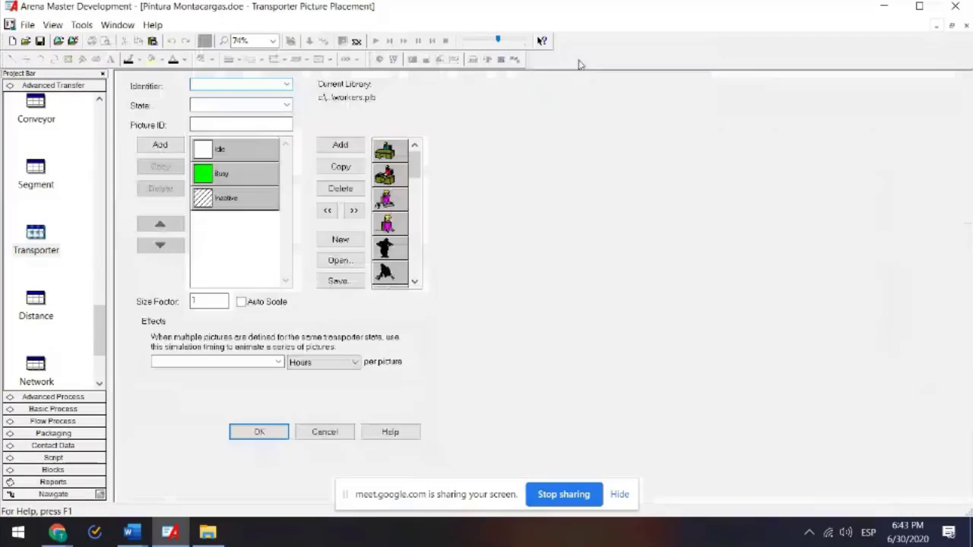
pyautogui.click(287, 85)
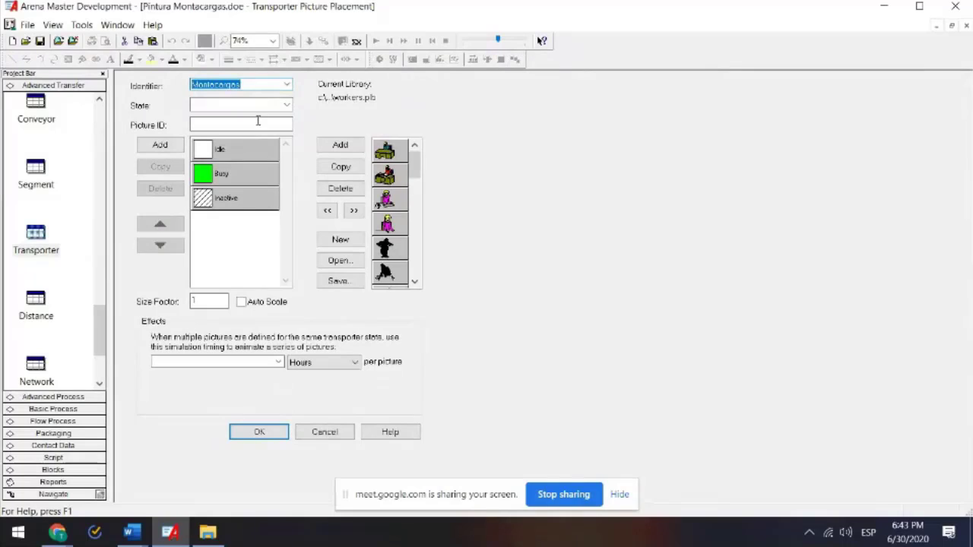
pyautogui.click(247, 159)
pyautogui.moveTo(416, 170)
pyautogui.mouseDown()
pyautogui.moveTo(416, 260)
pyautogui.moveTo(416, 164)
pyautogui.mouseUp()
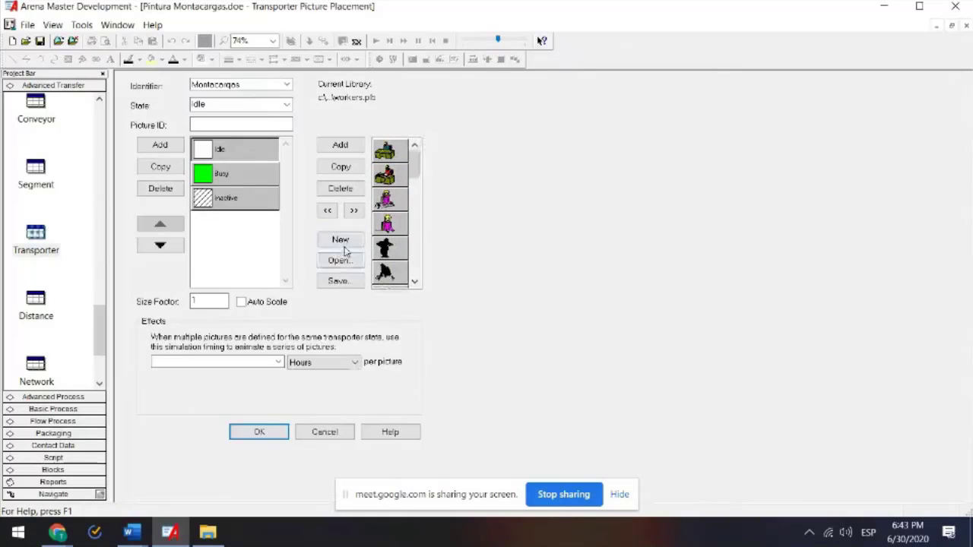
pyautogui.click(336, 262)
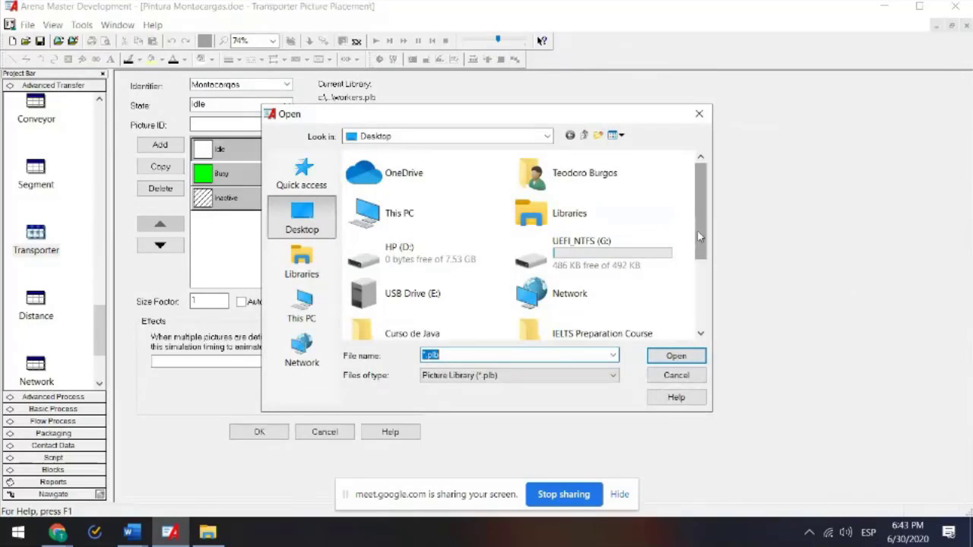
# - Look for picture library files in the Libraries, the user's Documents and Arena Visual Designer Projects folders, and the UEFI_NTFS (G:) drive
pyautogui.moveTo(698, 237); pyautogui.dragTo(674, 221)
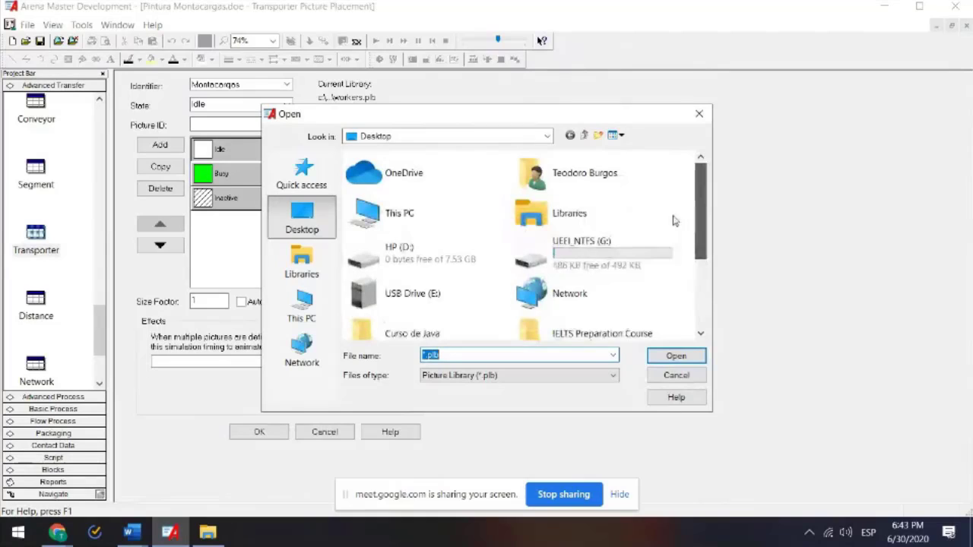
pyautogui.doubleClick(599, 215)
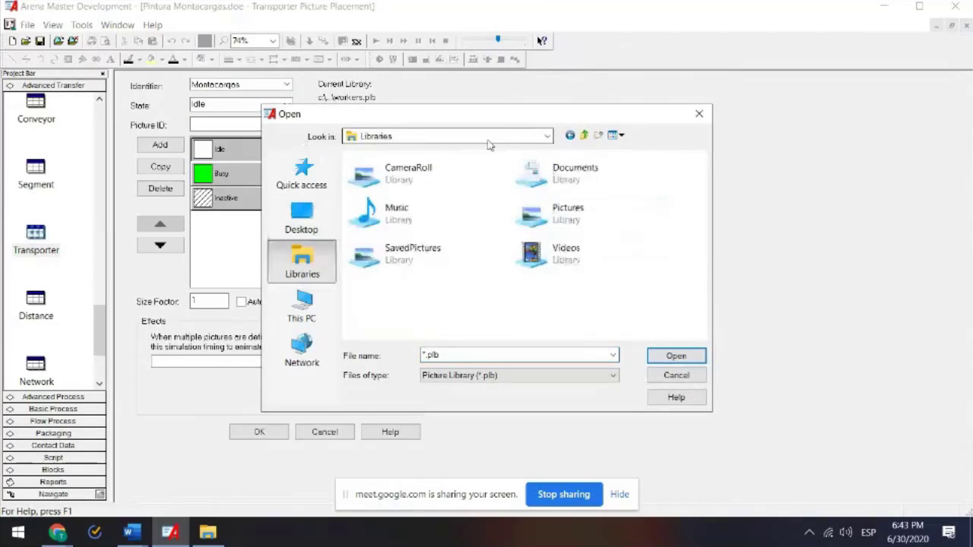
pyautogui.click(583, 136)
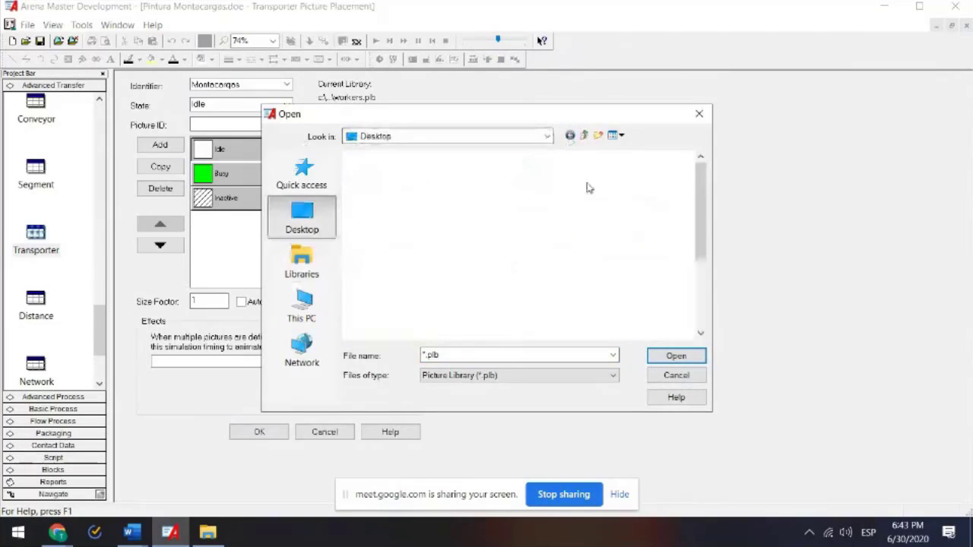
pyautogui.doubleClick(587, 188)
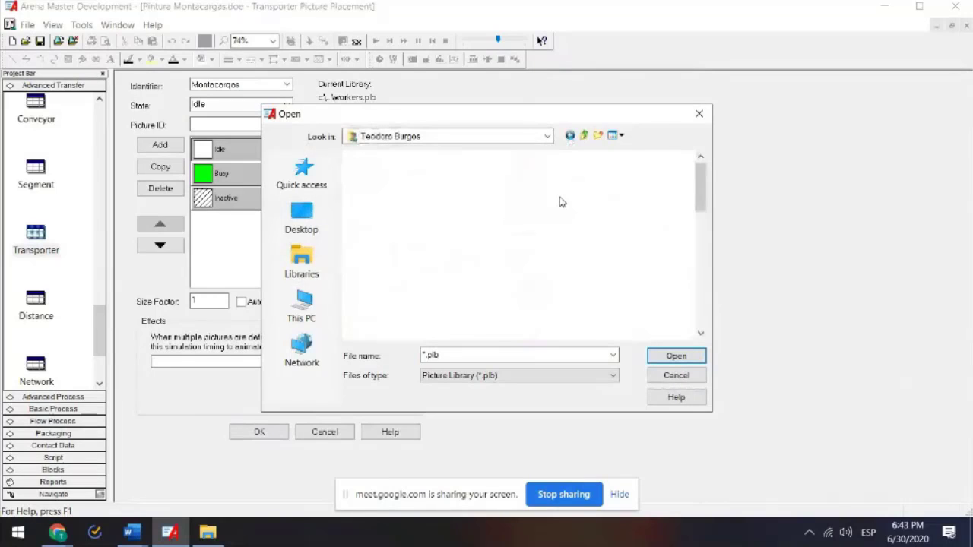
pyautogui.scroll(-2, 688, 247)
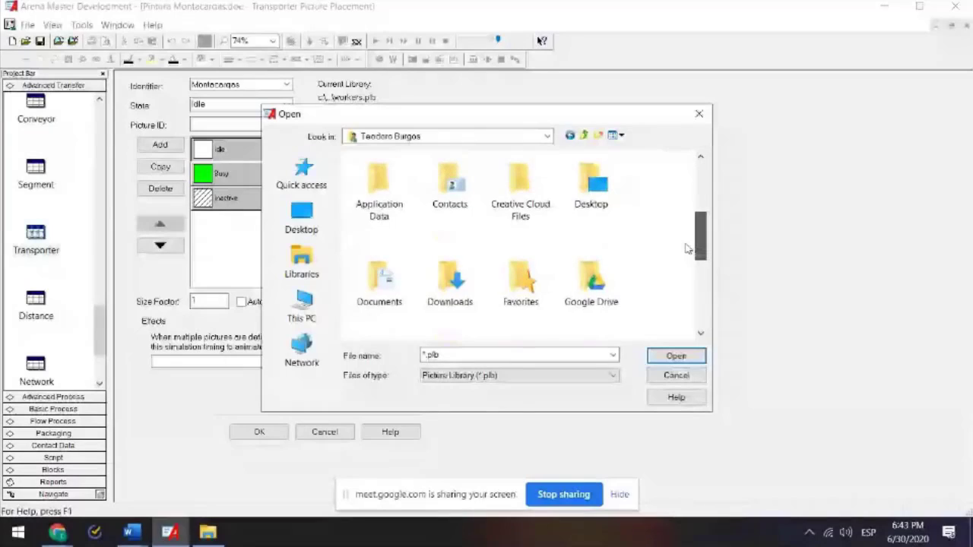
pyautogui.scroll(-1, 687, 254)
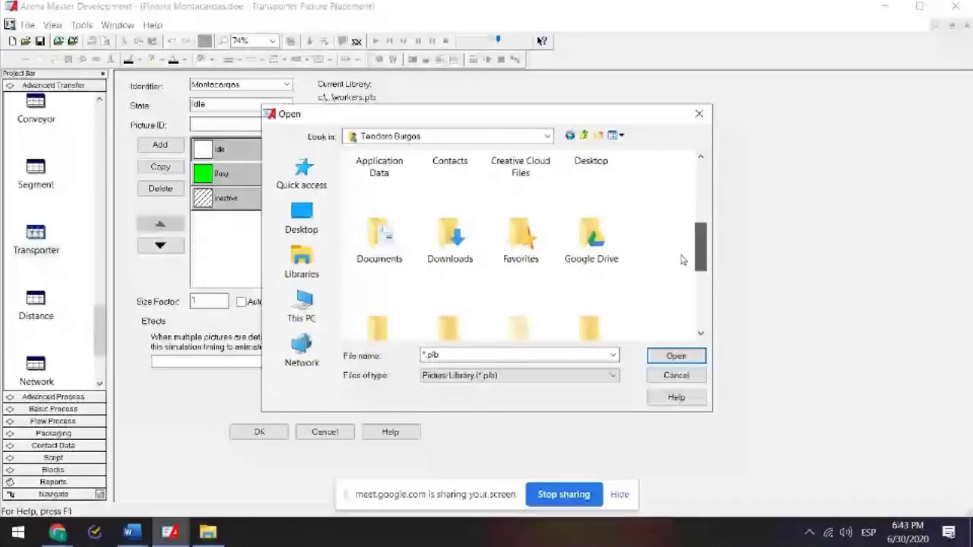
pyautogui.scroll(-2, 677, 282)
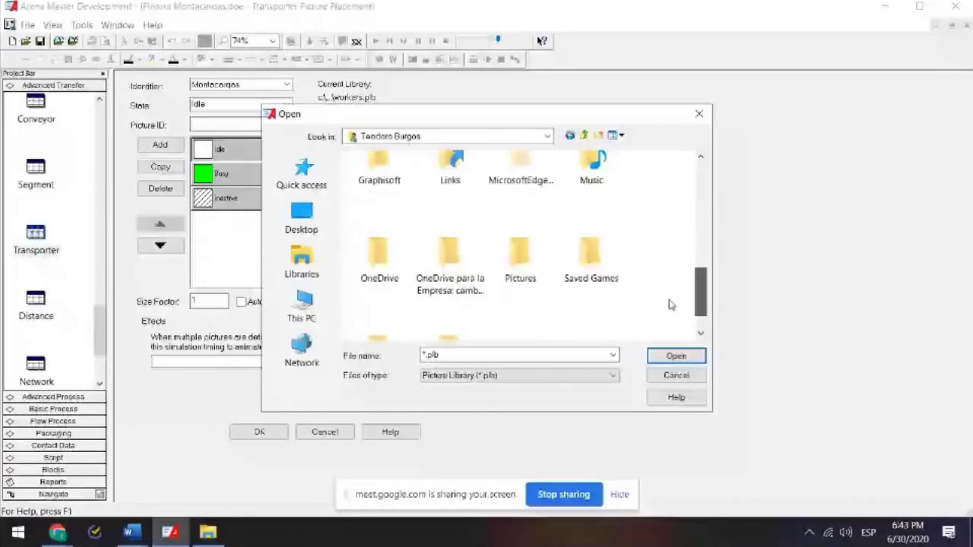
pyautogui.scroll(-1, 667, 308)
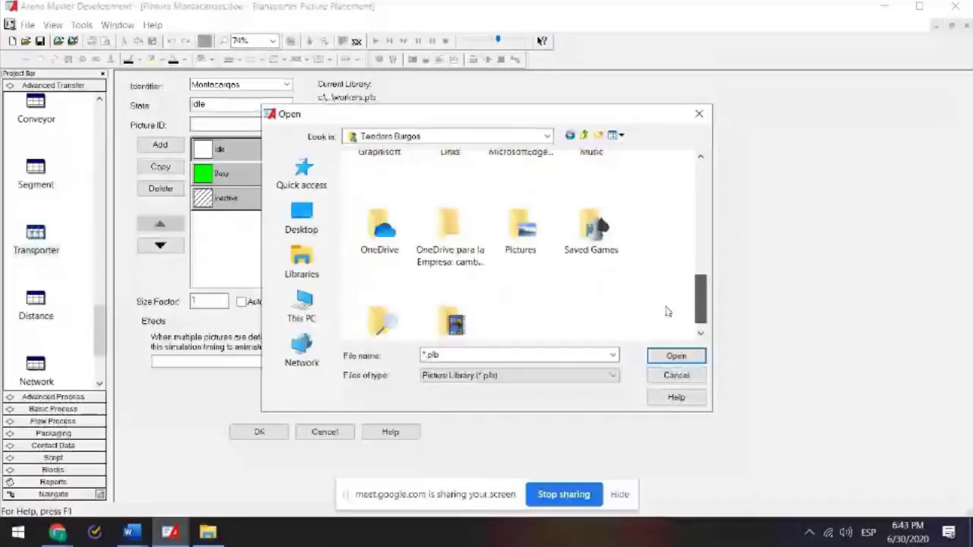
pyautogui.scroll(4, 665, 289)
pyautogui.scroll(2, 663, 268)
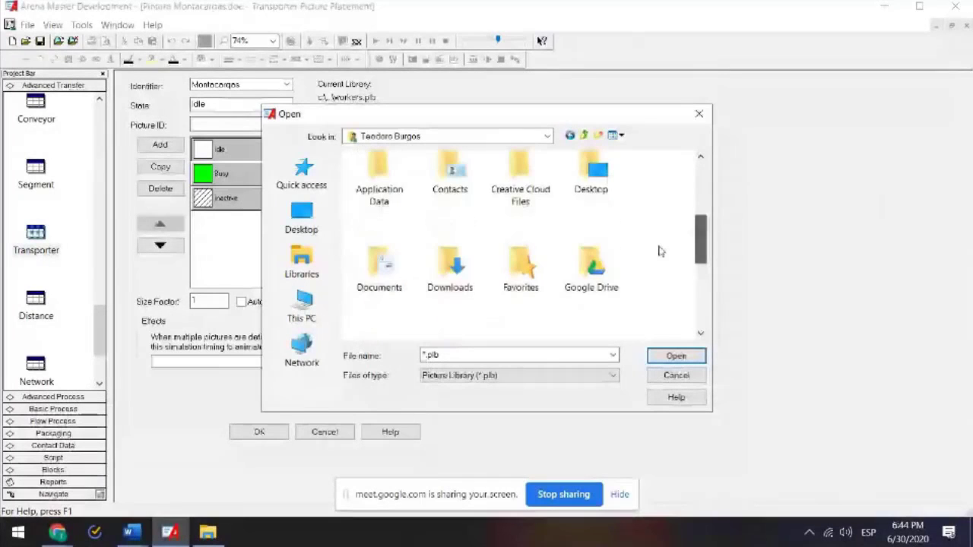
pyautogui.doubleClick(378, 265)
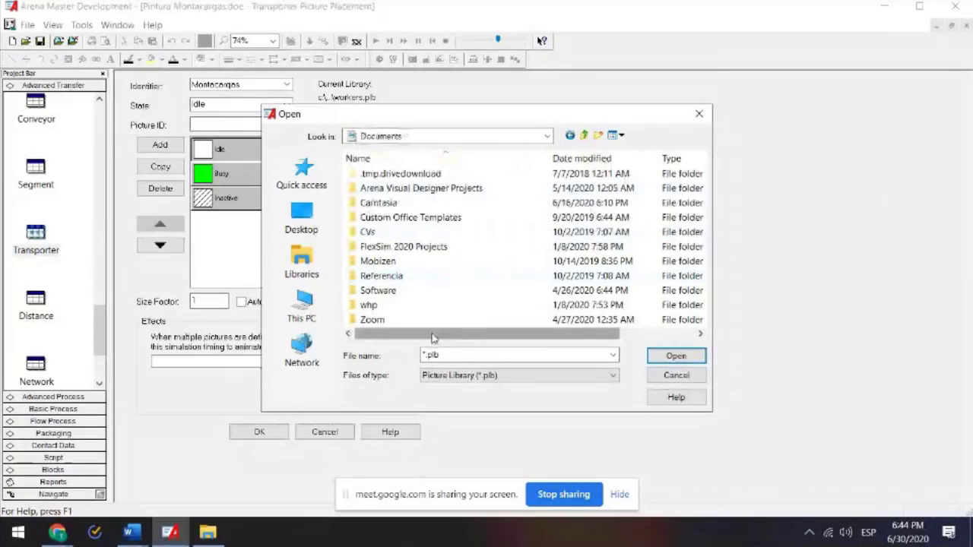
pyautogui.doubleClick(417, 192)
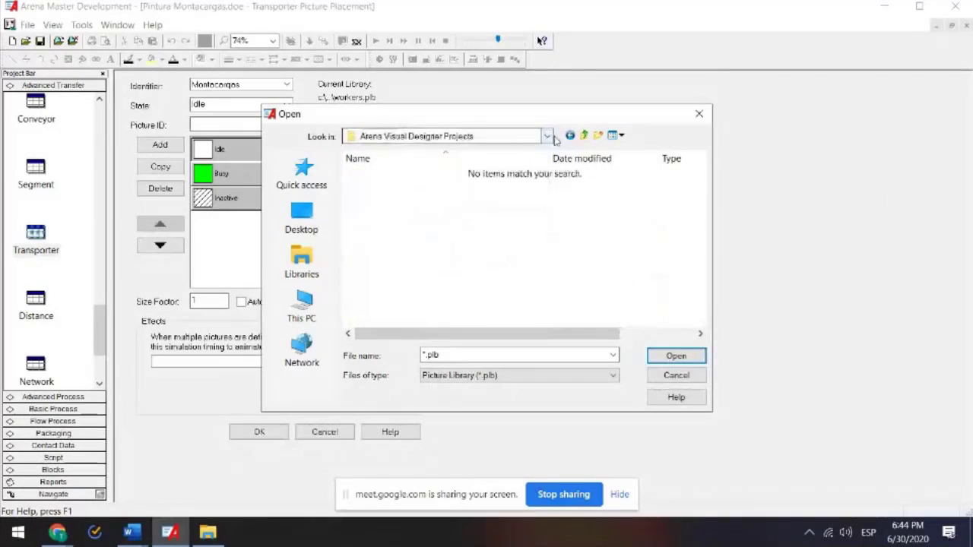
pyautogui.click(584, 136)
pyautogui.click(466, 292)
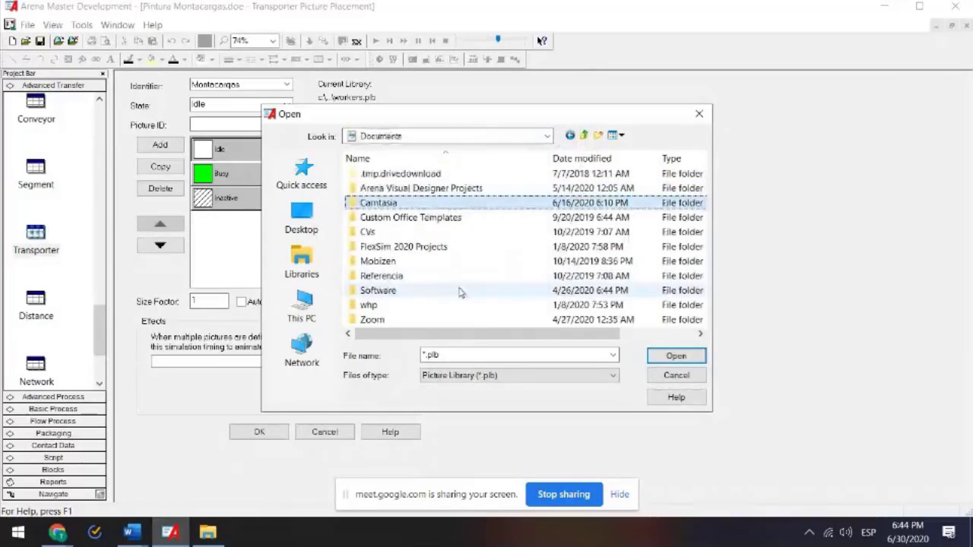
pyautogui.click(583, 135)
pyautogui.click(583, 135)
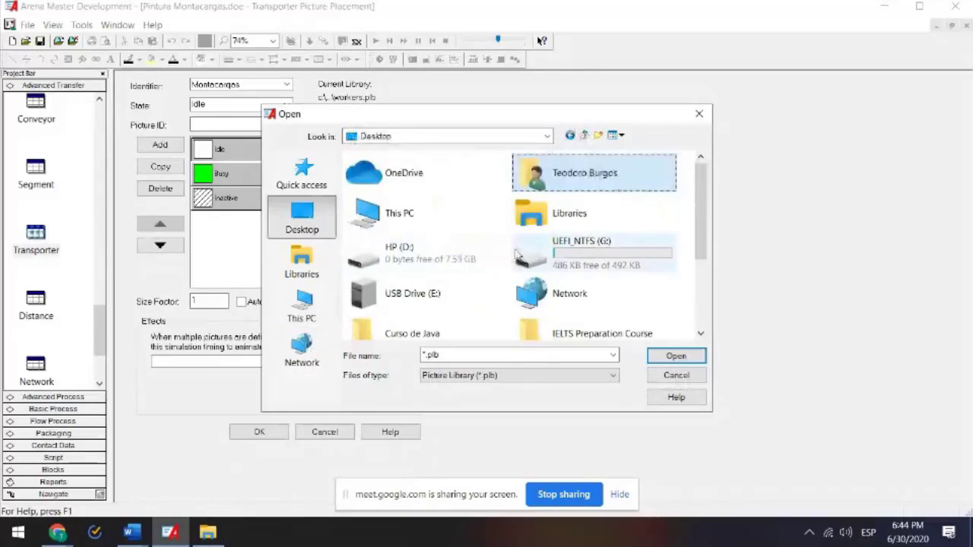
pyautogui.doubleClick(561, 261)
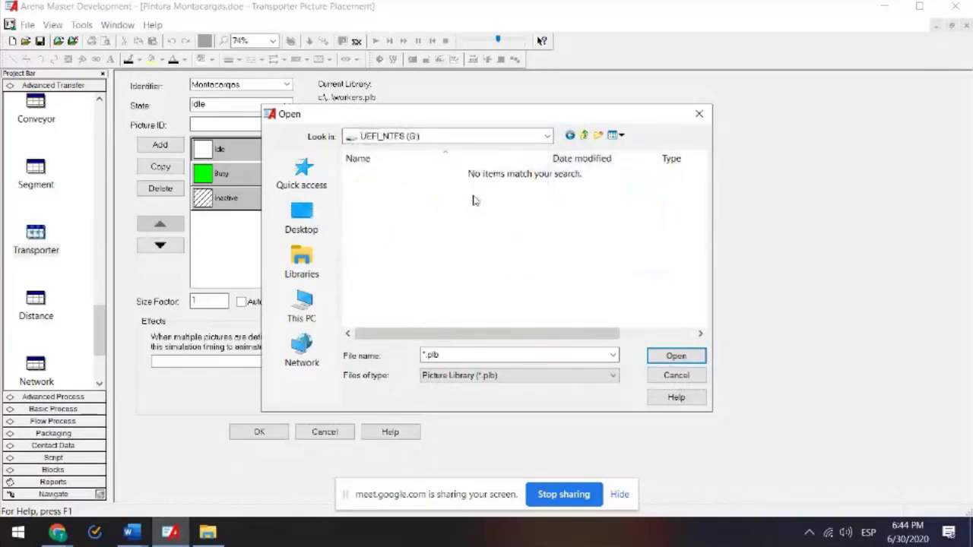
pyautogui.click(583, 135)
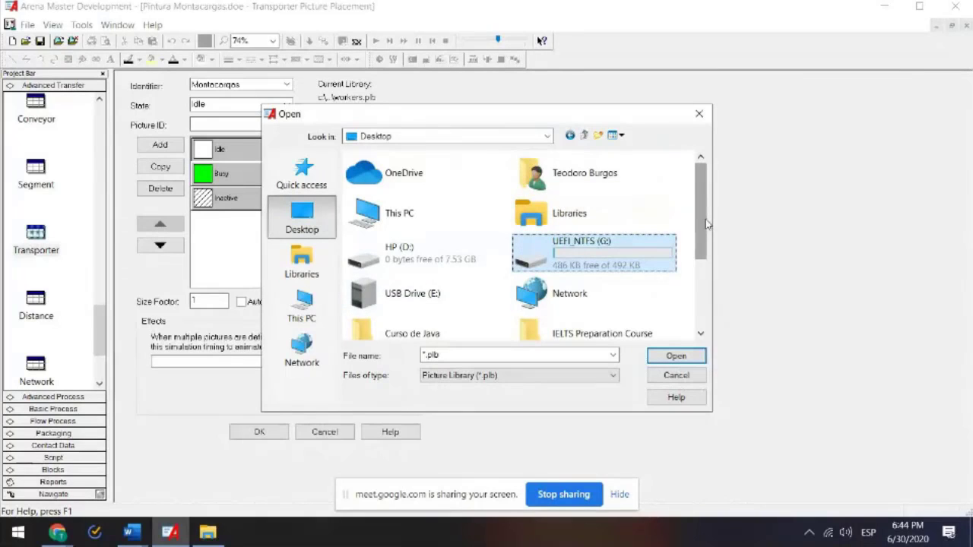
pyautogui.moveTo(705, 223); pyautogui.dragTo(194, 244)
# - Browse to the Arena picture library folder under Local Disk (C:), Program Files (x86), Rockwell Software
pyautogui.click(304, 308)
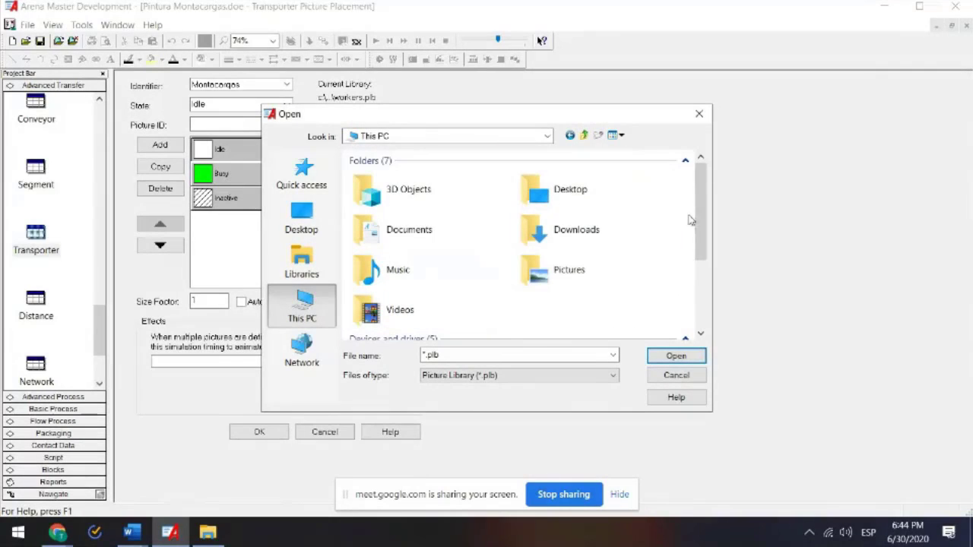
pyautogui.scroll(-3, 700, 220)
pyautogui.doubleClick(396, 311)
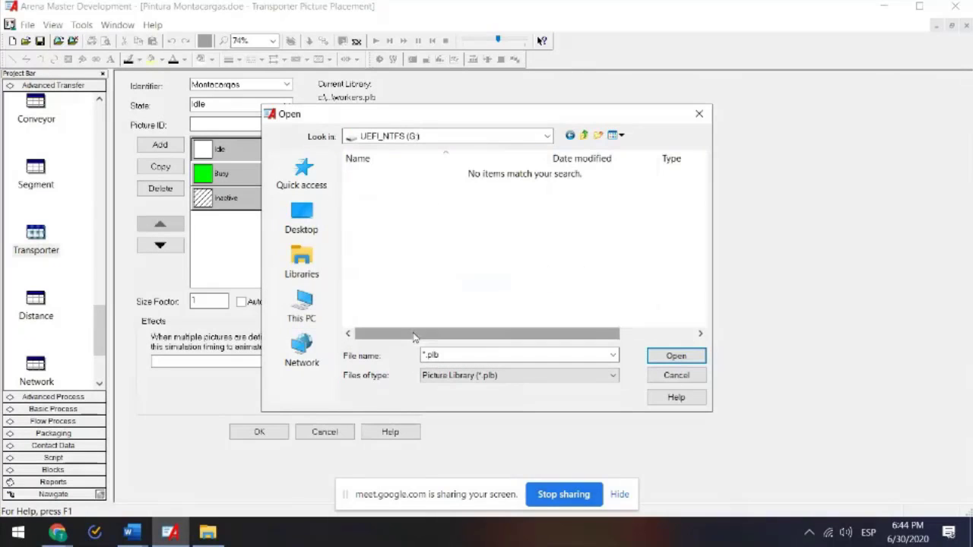
pyautogui.click(583, 134)
pyautogui.click(407, 251)
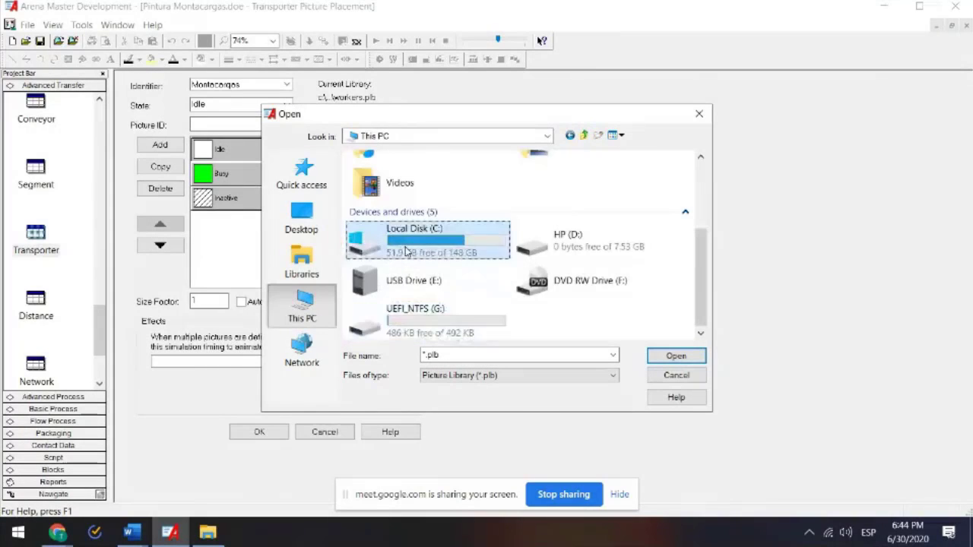
pyautogui.doubleClick(407, 251)
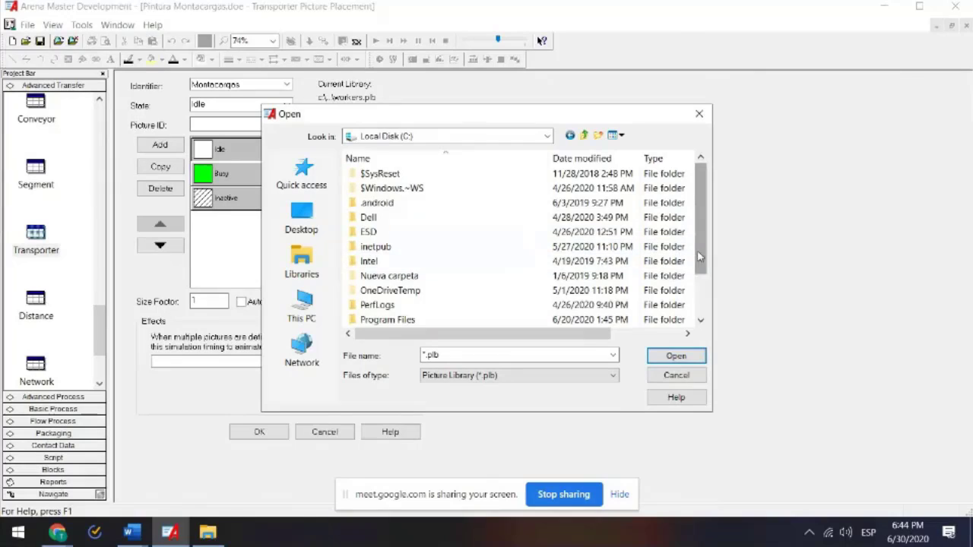
pyautogui.scroll(-2, 700, 258)
pyautogui.doubleClick(434, 276)
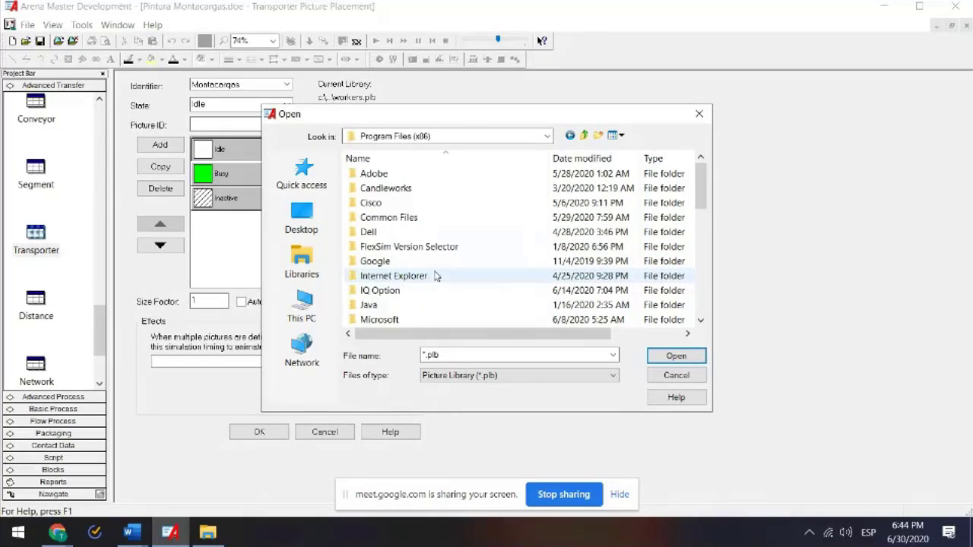
pyautogui.moveTo(698, 201); pyautogui.dragTo(697, 282)
pyautogui.doubleClick(415, 219)
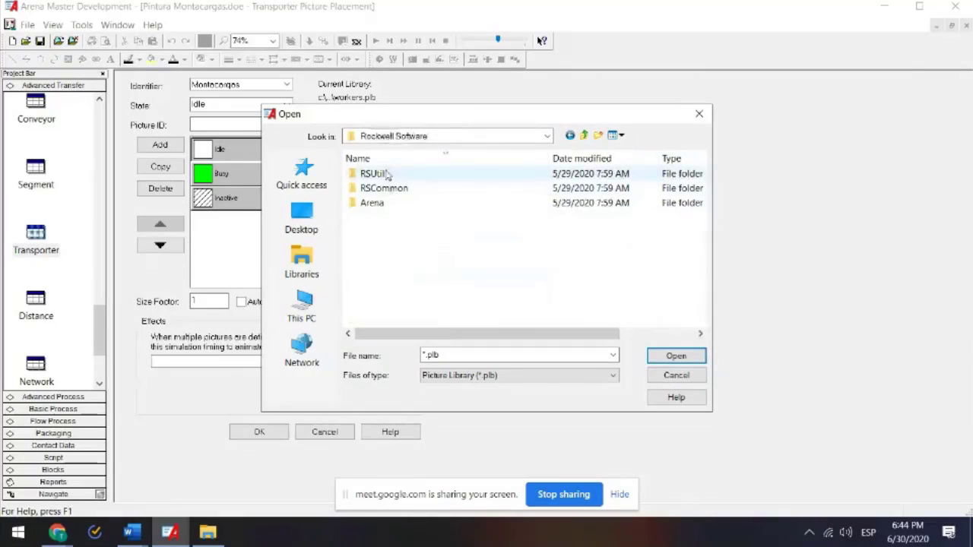
pyautogui.click(380, 205)
pyautogui.doubleClick(382, 208)
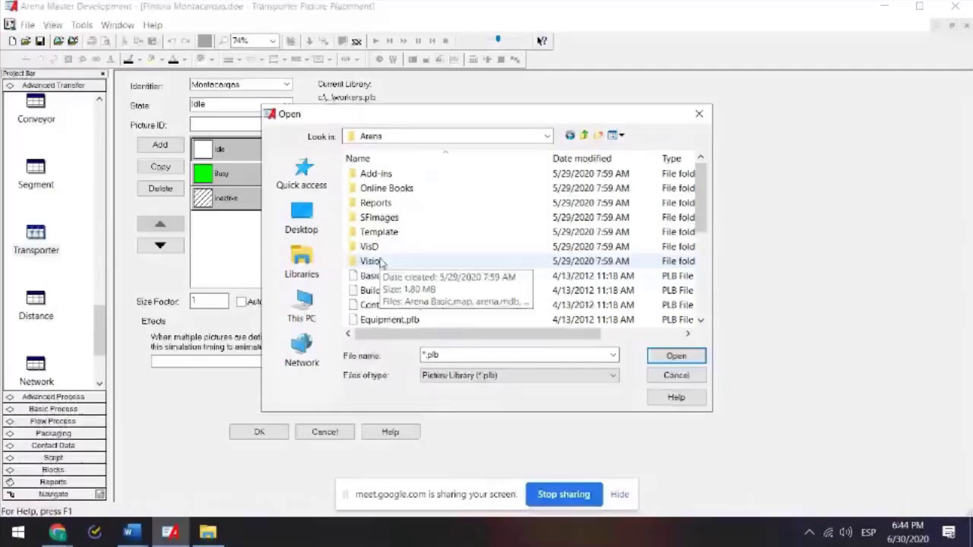
# - Load the Vehicles.plb picture library and assign its first yellow forklift picture to the Idle state of Montacargas
pyautogui.moveTo(701, 220); pyautogui.dragTo(700, 308)
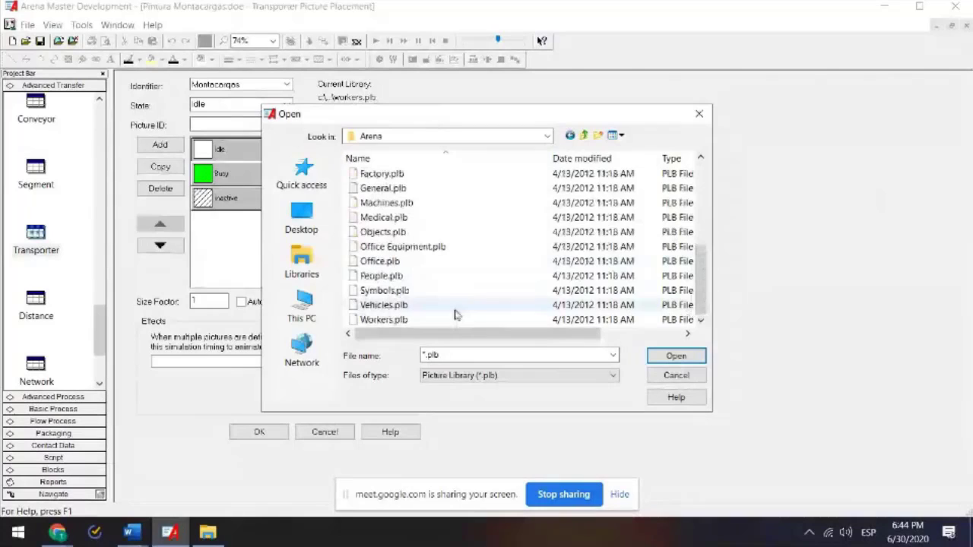
pyautogui.doubleClick(392, 306)
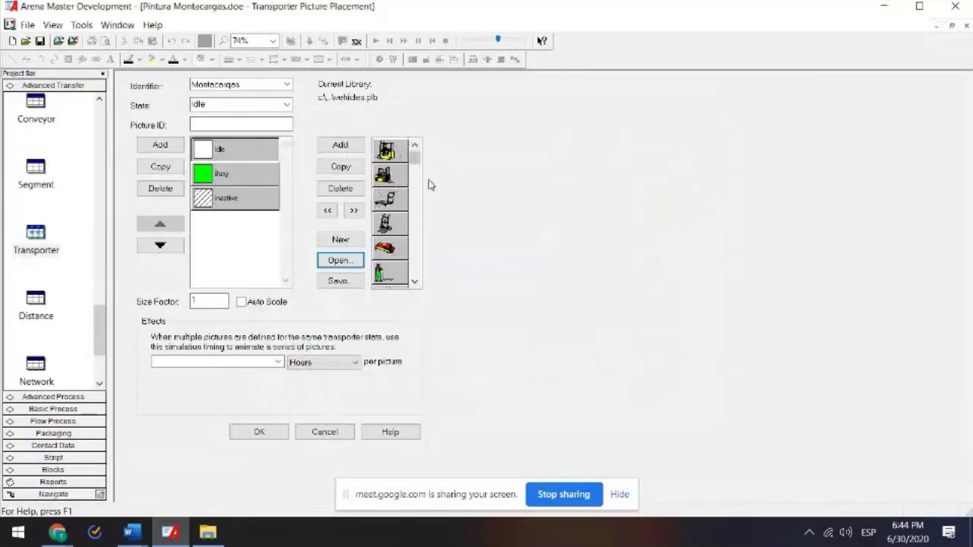
pyautogui.moveTo(415, 157)
pyautogui.mouseDown()
pyautogui.moveTo(423, 279)
pyautogui.moveTo(413, 143)
pyautogui.mouseUp()
pyautogui.click(384, 156)
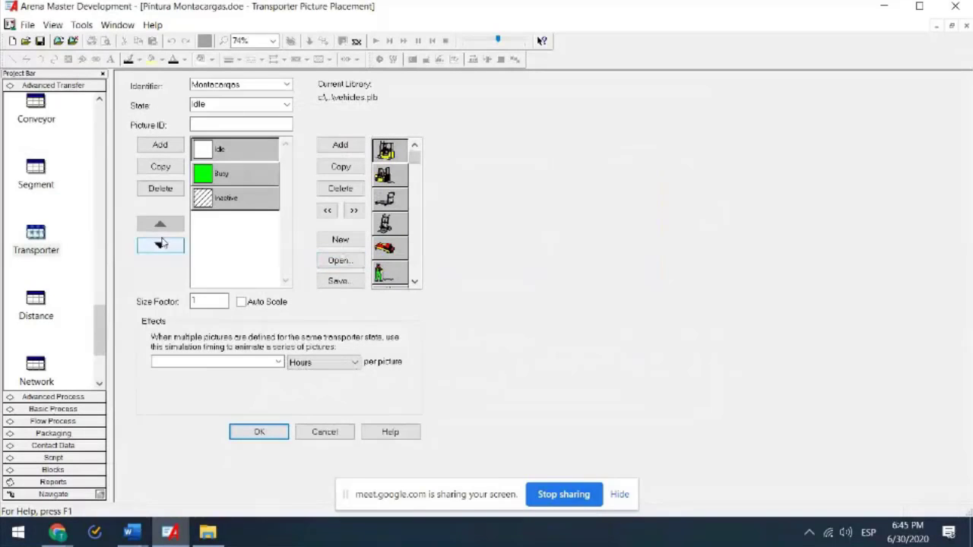
pyautogui.click(326, 211)
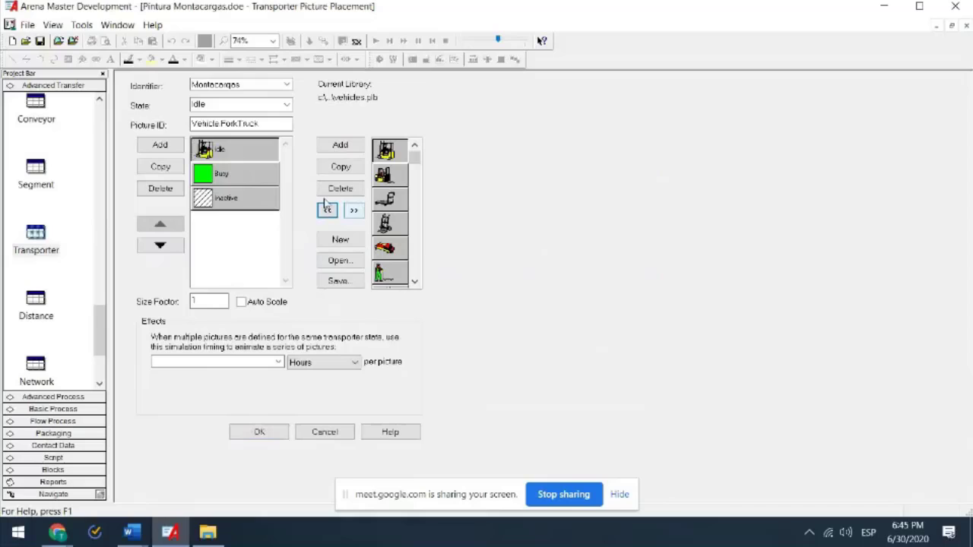
# - Assign the second forklift picture from the vehicles library to the Busy state and accept the transporter picture settings
pyautogui.click(236, 177)
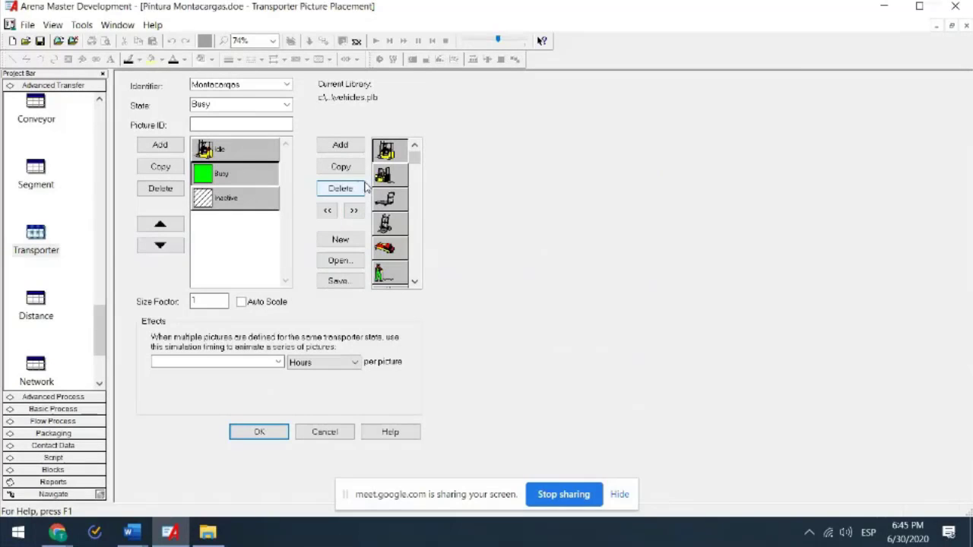
pyautogui.click(385, 176)
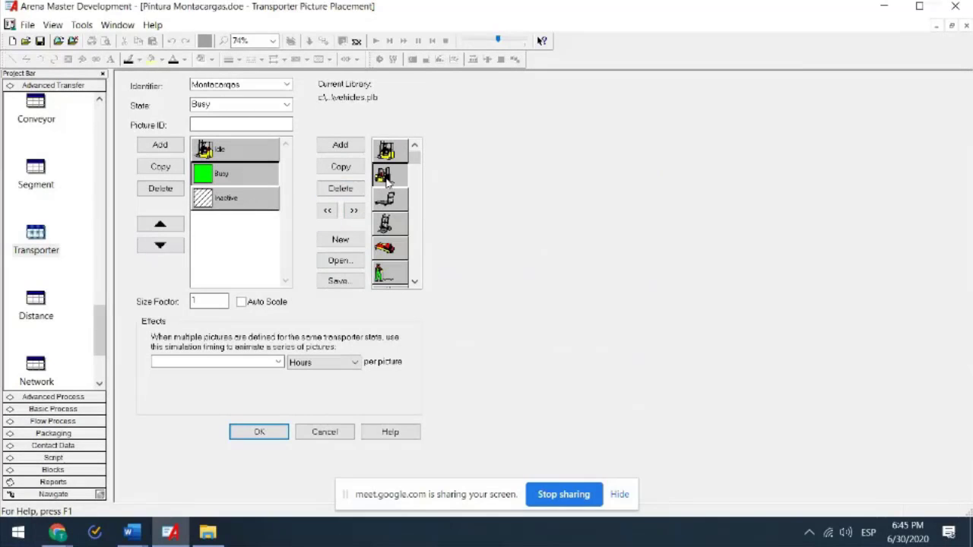
pyautogui.click(327, 211)
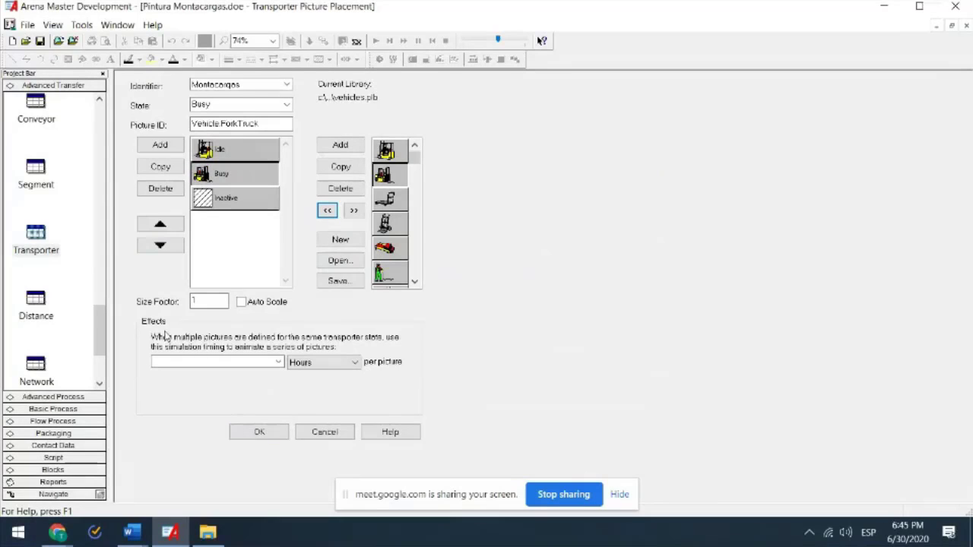
pyautogui.click(259, 432)
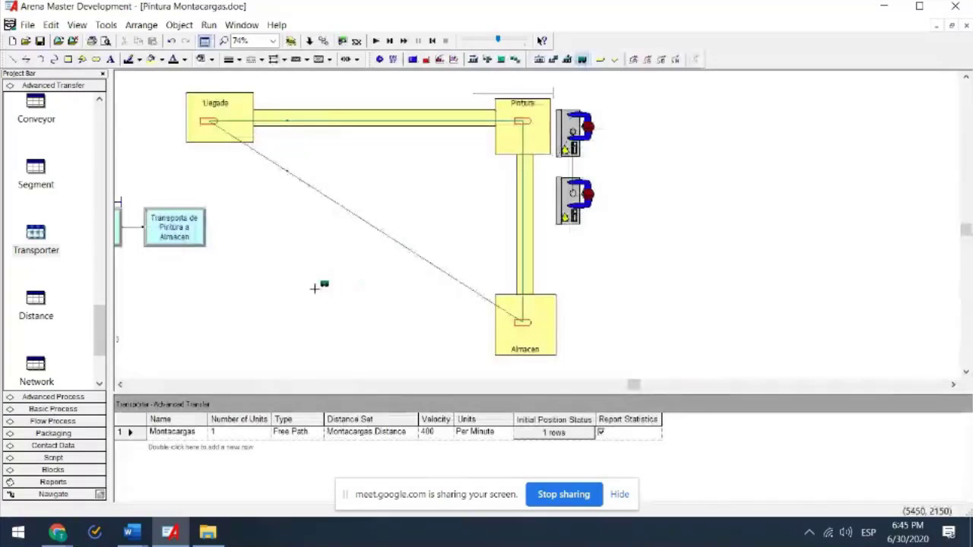
# - Place the Montacargas picture in the empty area below the Llegada–Almacen path and enlarge it to roughly the size of a station box
pyautogui.click(322, 283)
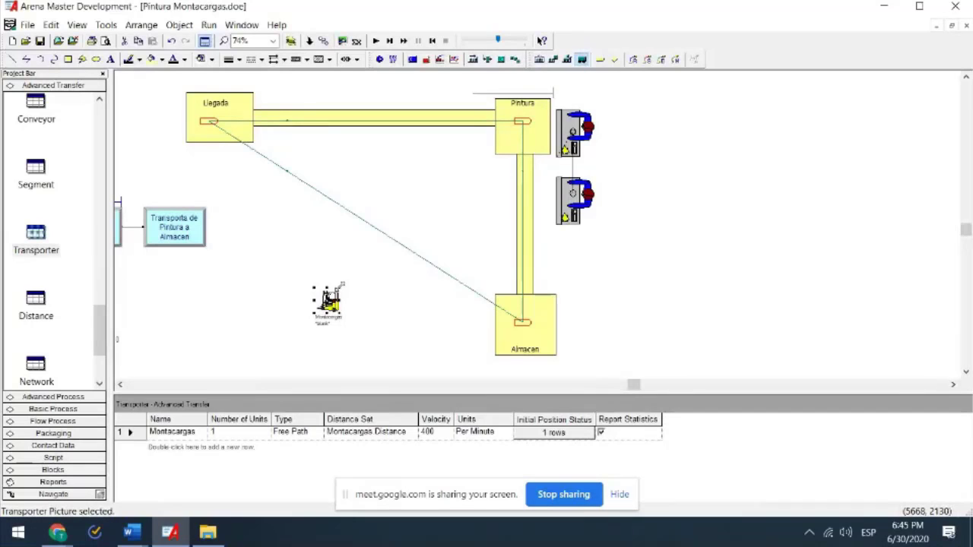
pyautogui.moveTo(342, 283); pyautogui.dragTo(388, 254)
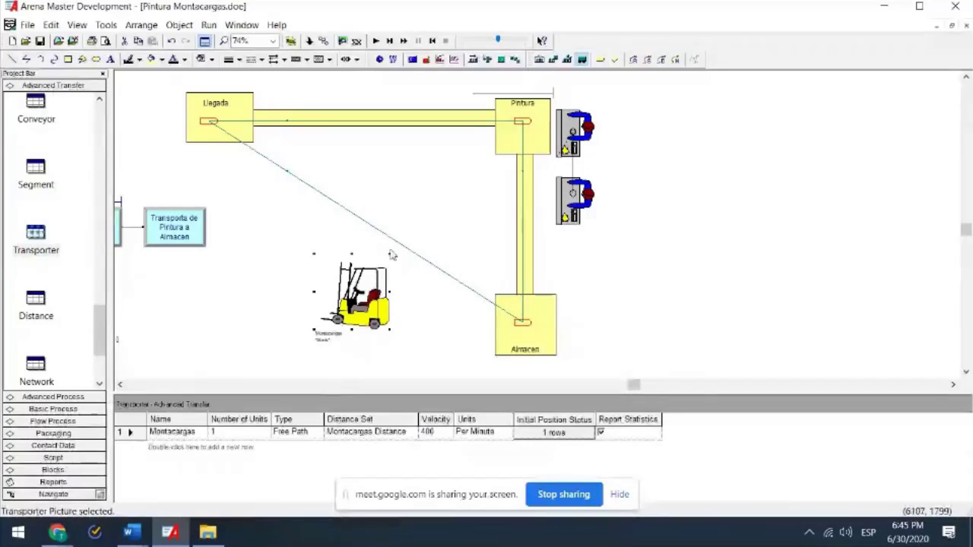
pyautogui.click(688, 283)
# - Run the simulation to watch the forklift animation at a slower animation speed, then end the run
pyautogui.click(374, 42)
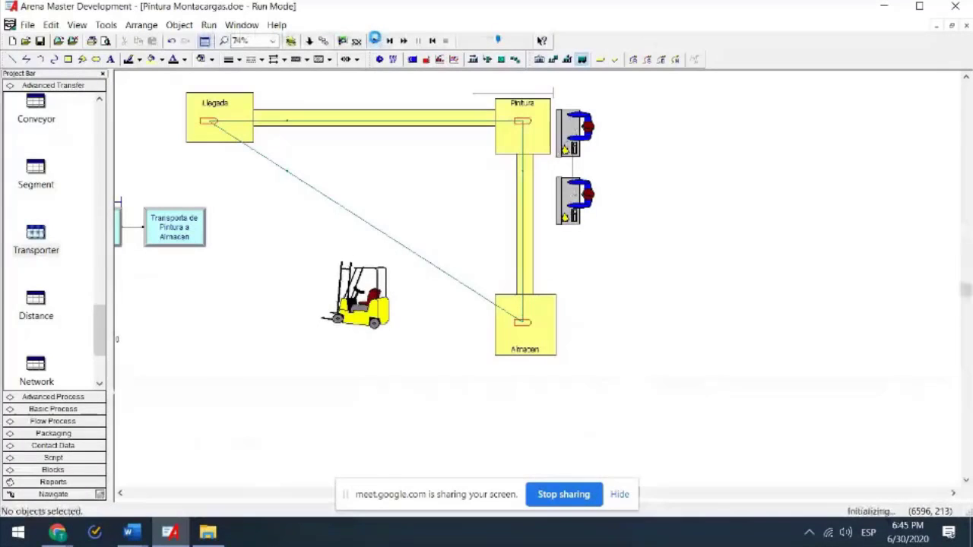
pyautogui.moveTo(498, 39); pyautogui.dragTo(466, 46)
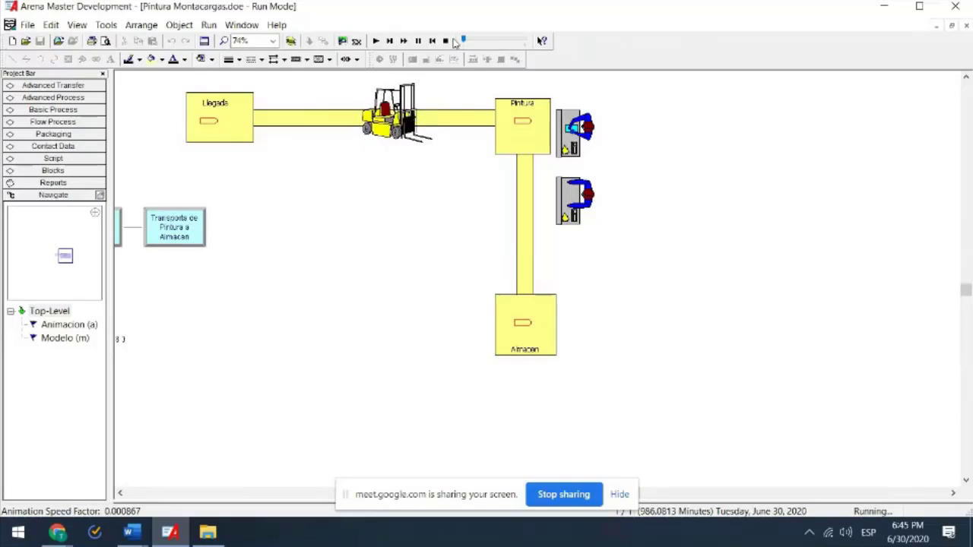
pyautogui.click(446, 41)
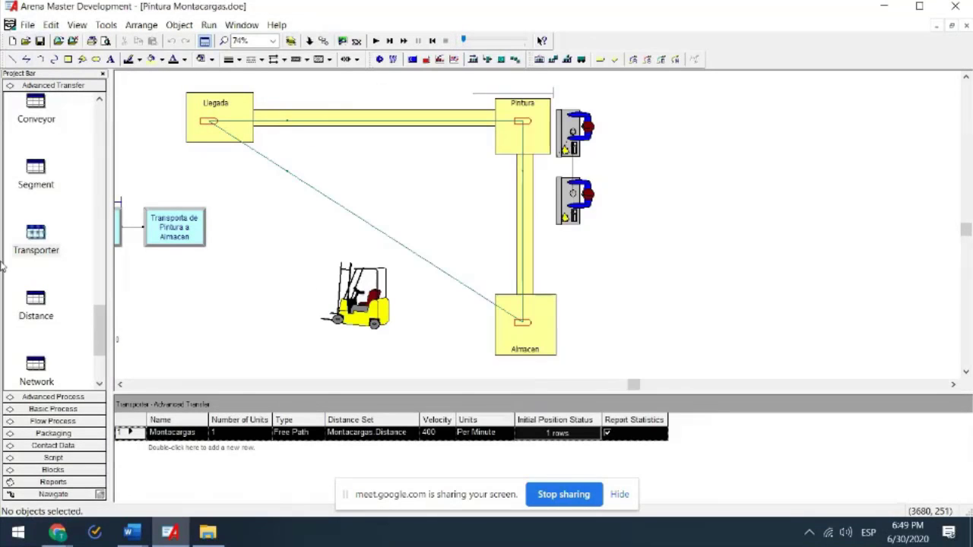
# - Save a copy of the model on the Desktop as Pintura Banda Transportadora.doe
pyautogui.click(28, 26)
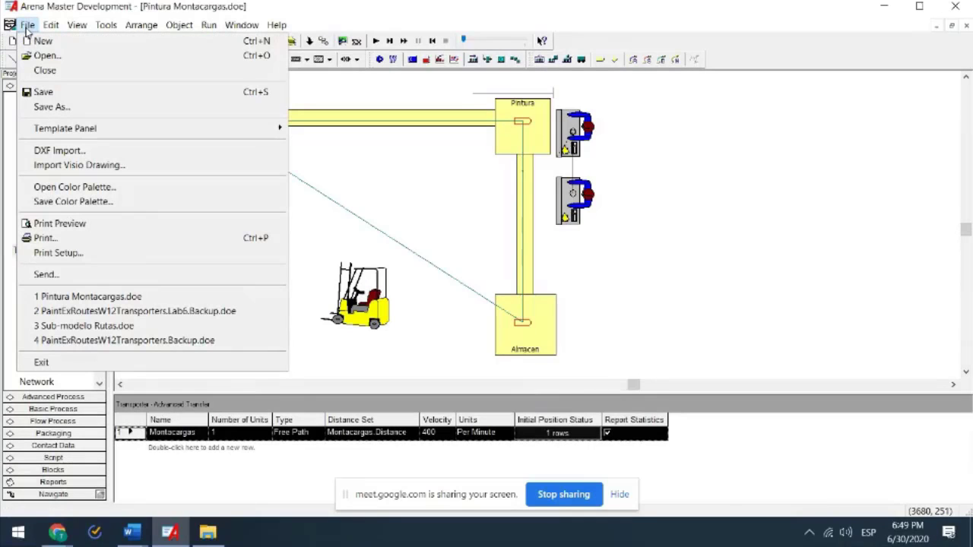
pyautogui.click(103, 111)
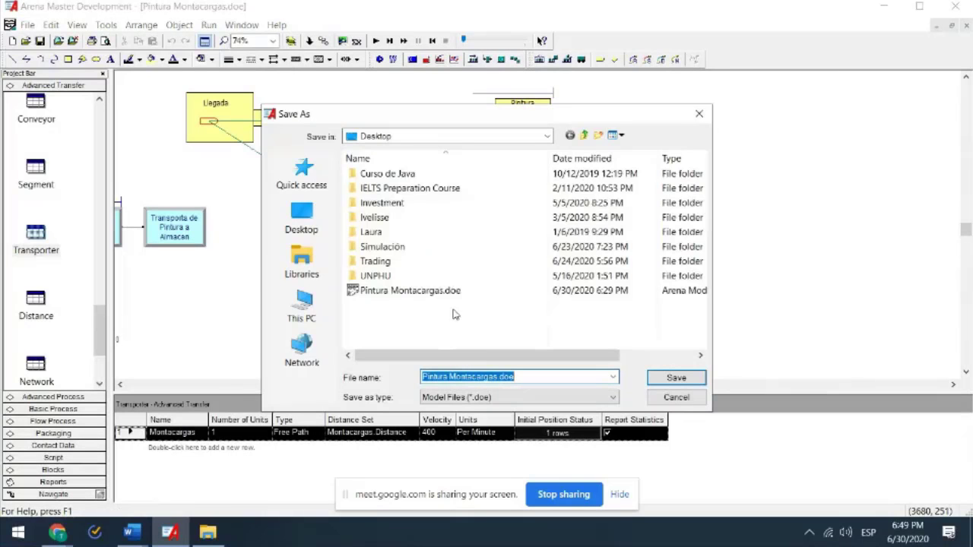
pyautogui.click(460, 378)
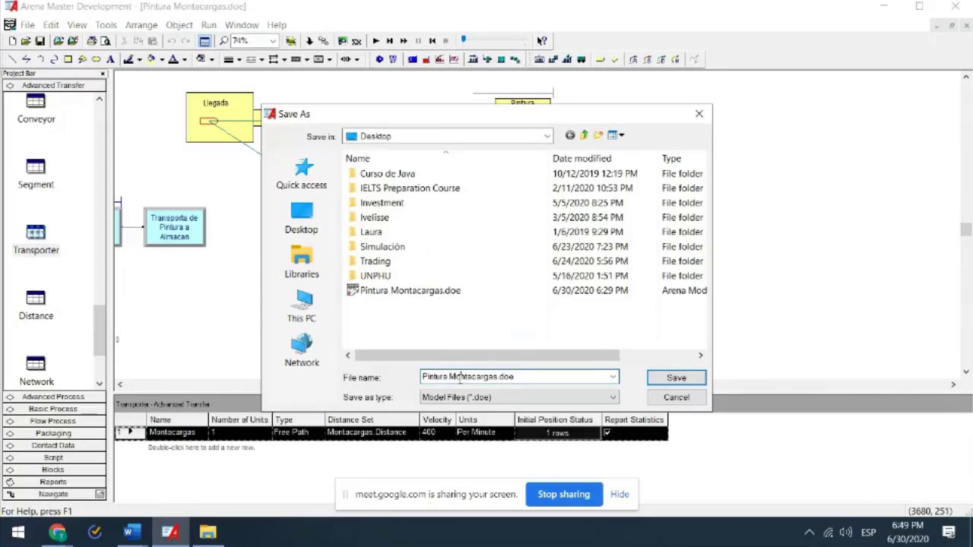
pyautogui.moveTo(451, 376); pyautogui.dragTo(489, 370)
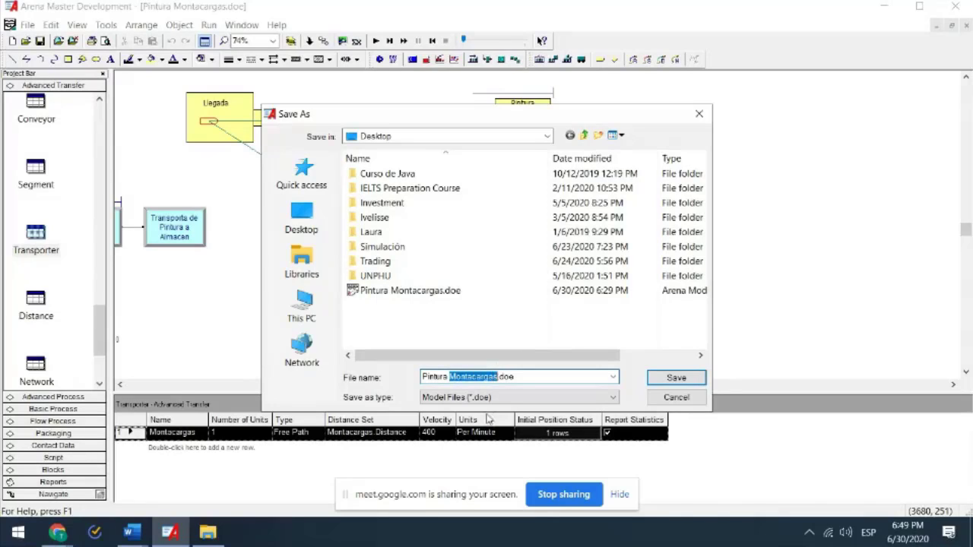
pyautogui.write('Banda T')
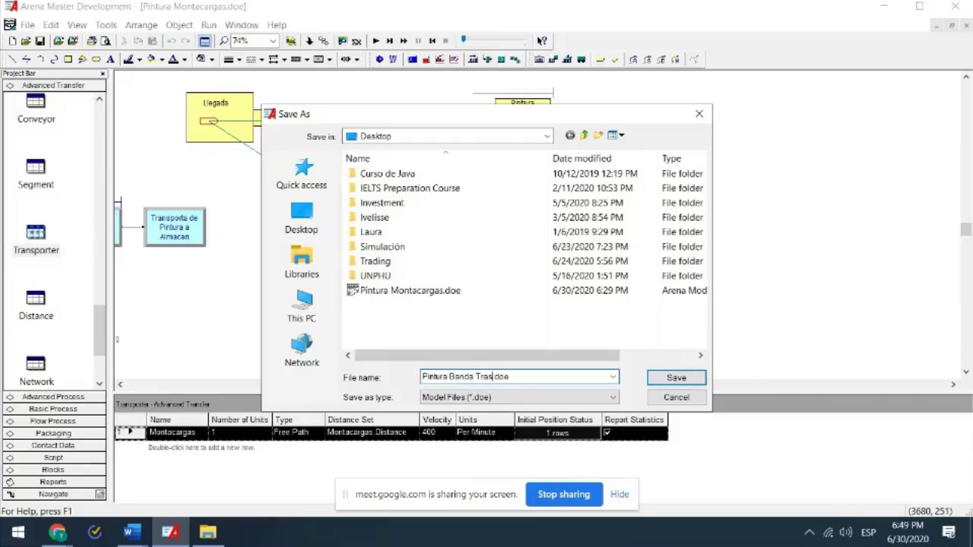
pyautogui.write('portadora')
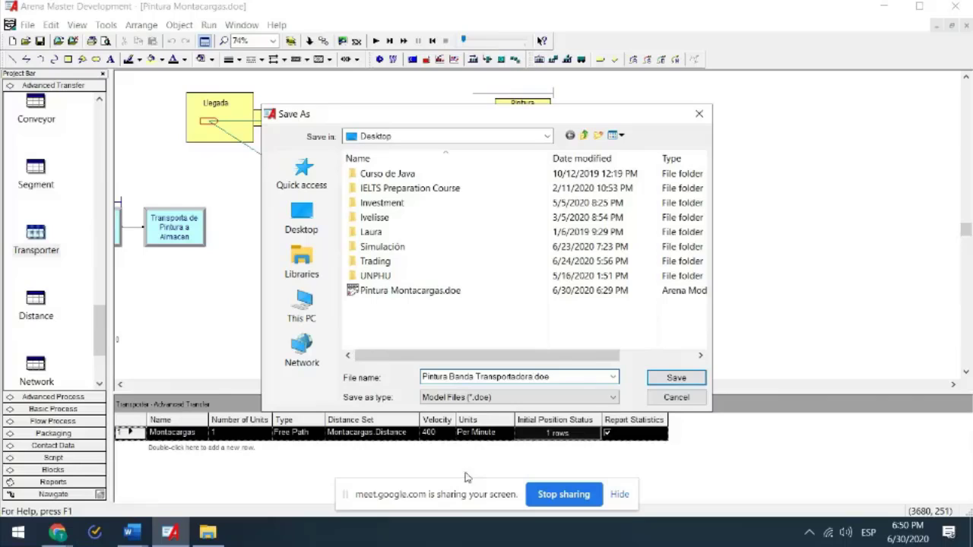
pyautogui.click(662, 379)
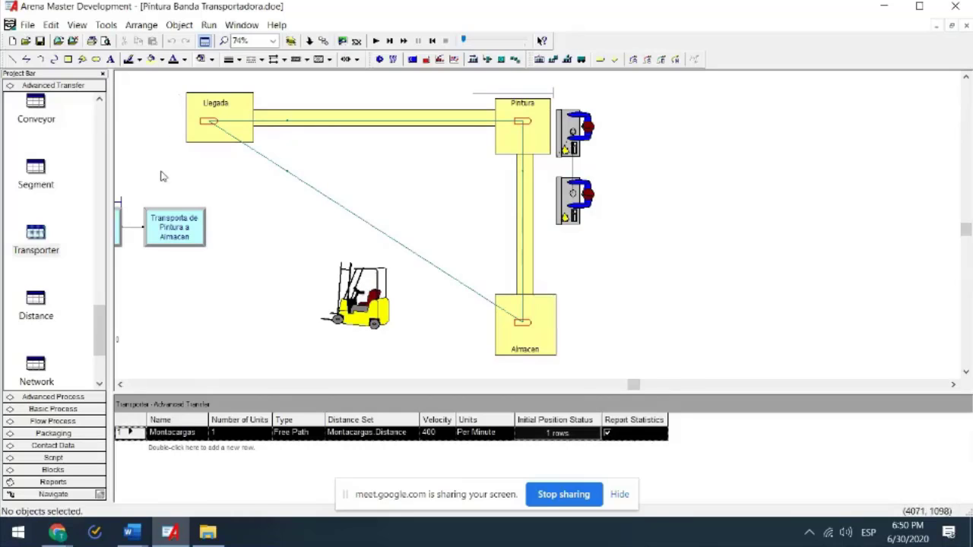
# - Switch to the Lab 5.doc document in Word, read the Alternativa 2 conveyor requirements, and return to the Arena model
pyautogui.click(136, 538)
pyautogui.click(84, 464)
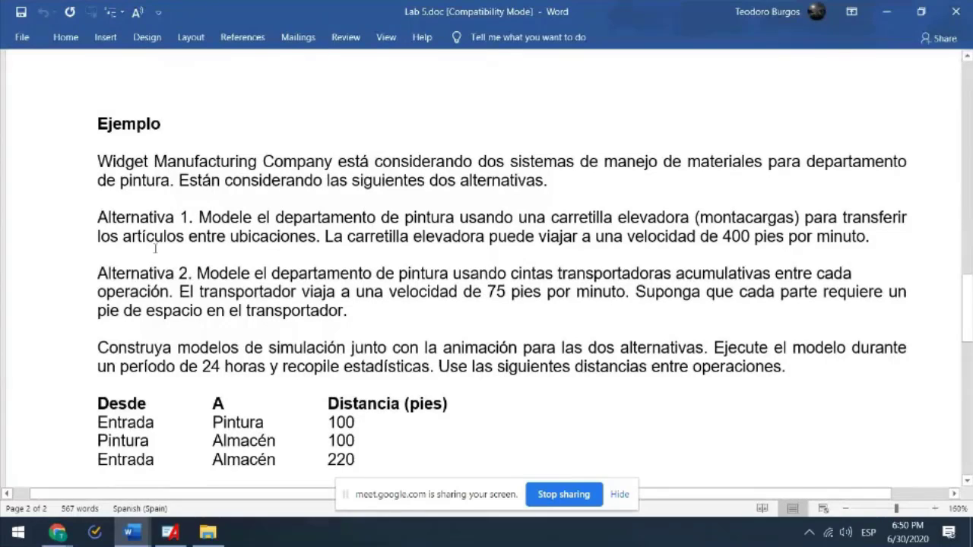
pyautogui.click(895, 11)
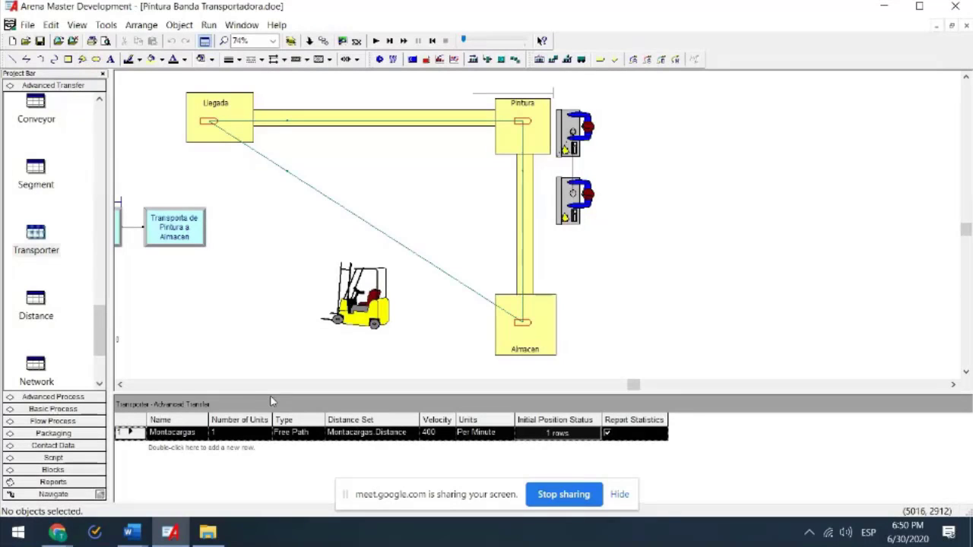
# - Move the Solicita Montacargas and Transporta de Llegada a Pintura modules aside and insert an Access module after Estacion de Llegada
pyautogui.click(249, 386)
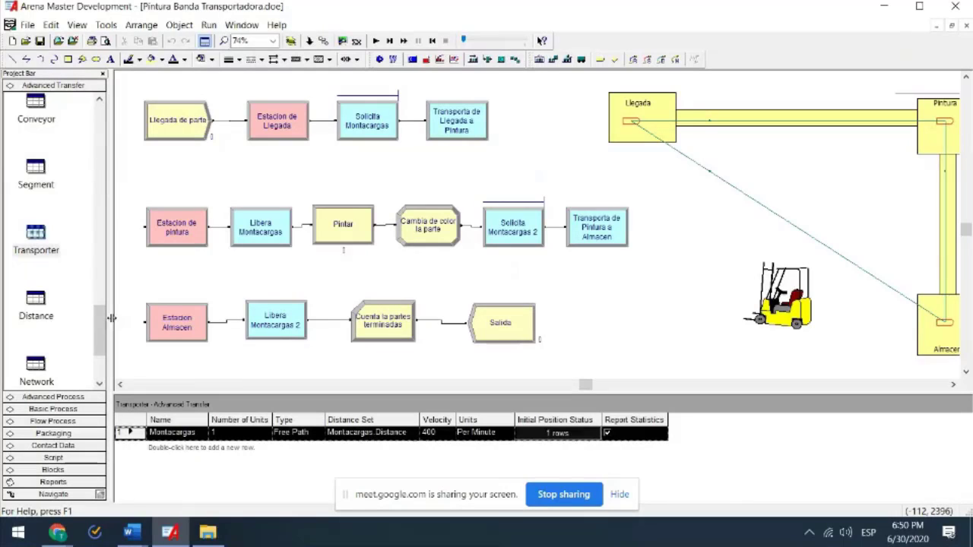
pyautogui.moveTo(101, 326); pyautogui.dragTo(96, 229)
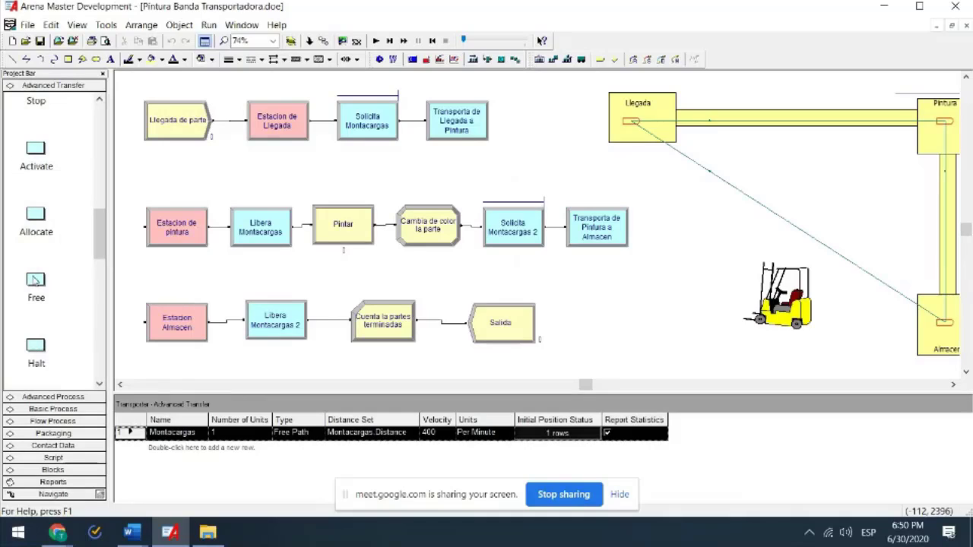
pyautogui.moveTo(99, 244); pyautogui.dragTo(88, 195)
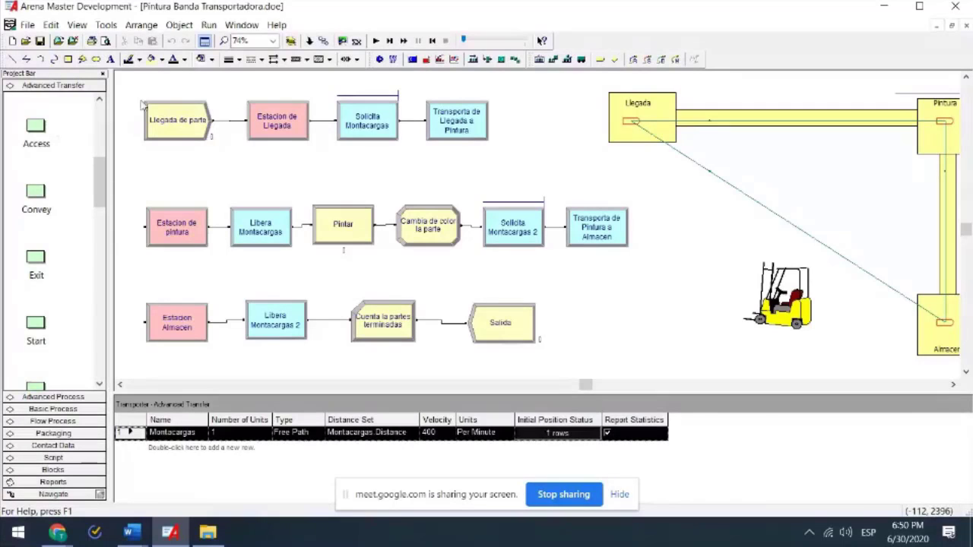
pyautogui.click(373, 113)
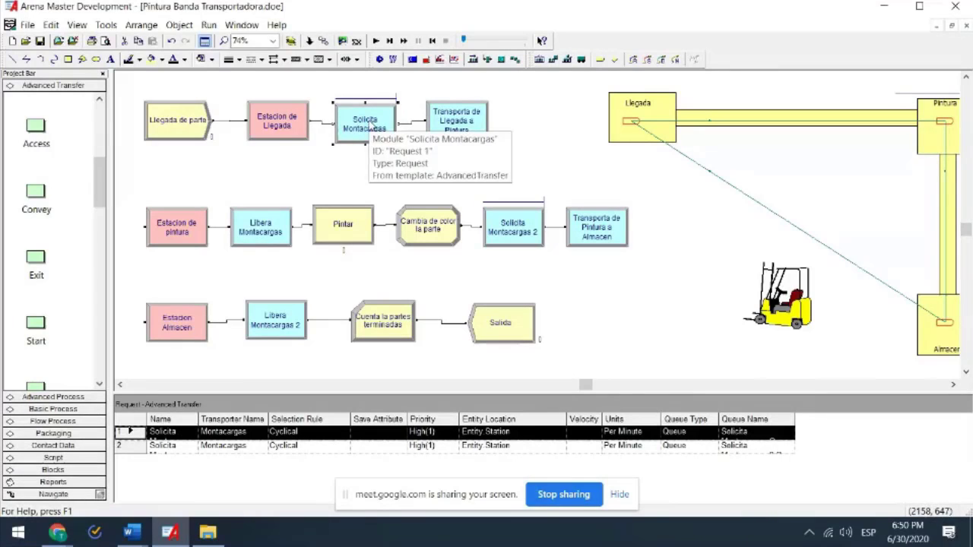
pyautogui.moveTo(325, 82); pyautogui.dragTo(536, 176)
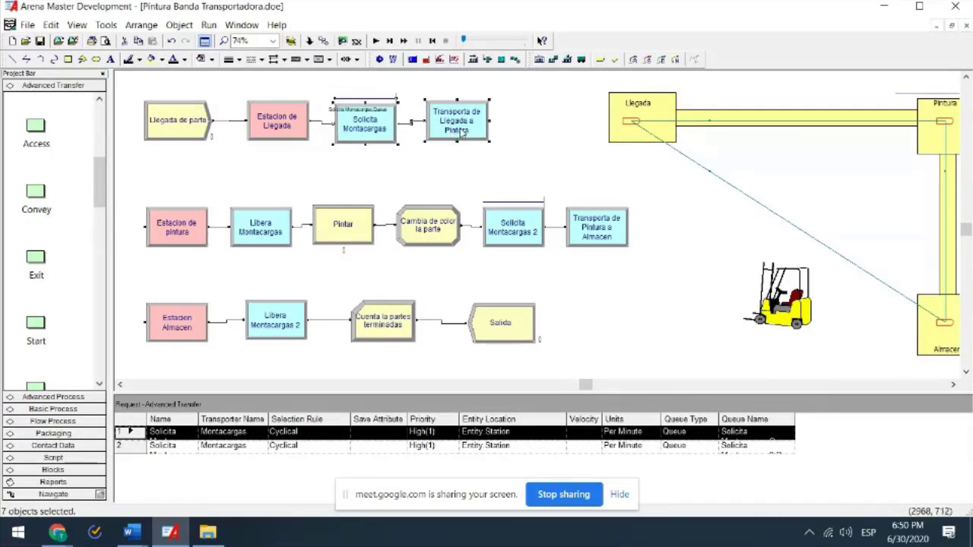
pyautogui.moveTo(464, 128); pyautogui.dragTo(603, 126)
pyautogui.moveTo(35, 126); pyautogui.dragTo(355, 127)
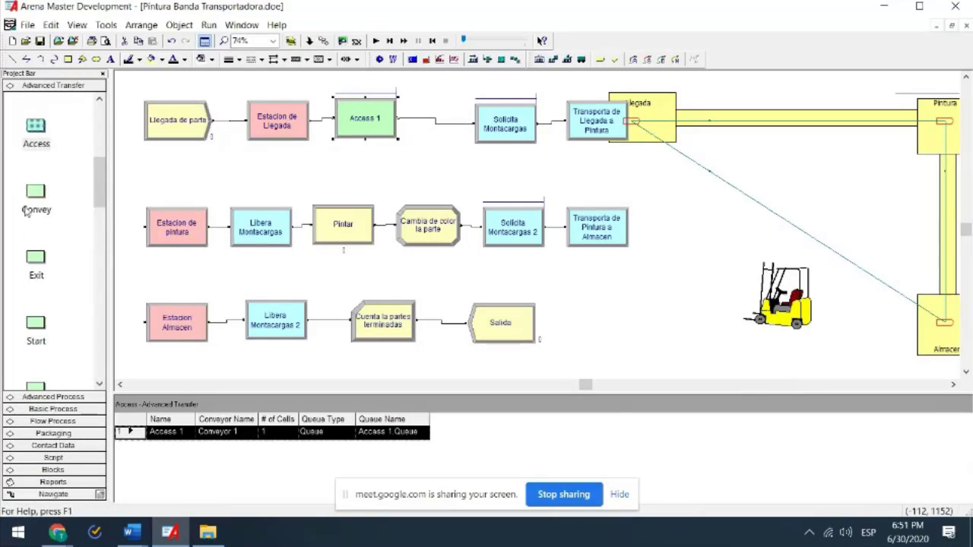
pyautogui.moveTo(34, 200); pyautogui.dragTo(403, 129)
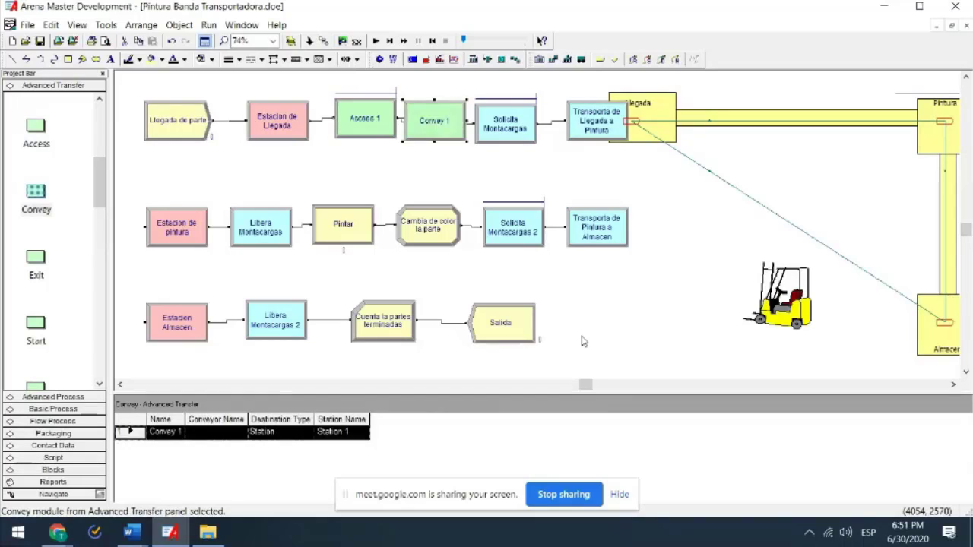
pyautogui.press('Delete')
pyautogui.moveTo(459, 95); pyautogui.dragTo(641, 181)
pyautogui.moveTo(600, 139)
pyautogui.mouseDown()
pyautogui.moveTo(630, 136)
pyautogui.moveTo(613, 149)
pyautogui.mouseUp()
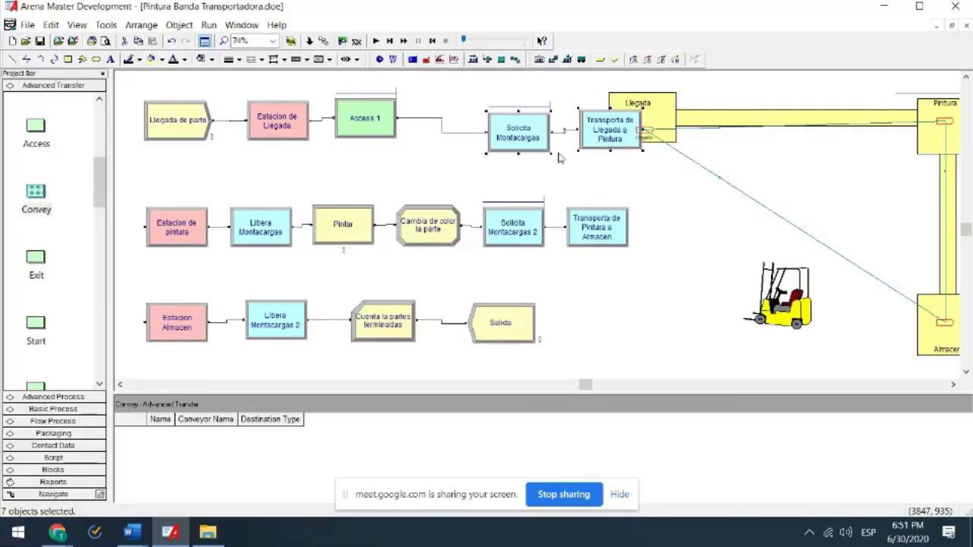
pyautogui.hotkey('ctrl', 'z')
pyautogui.hotkey('ctrl', 'z')
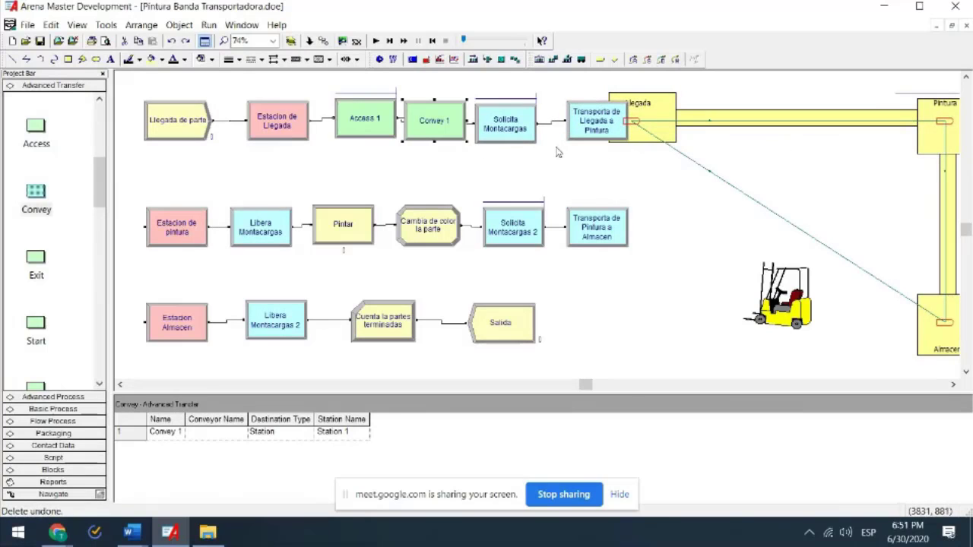
pyautogui.hotkey('ctrl', 'y')
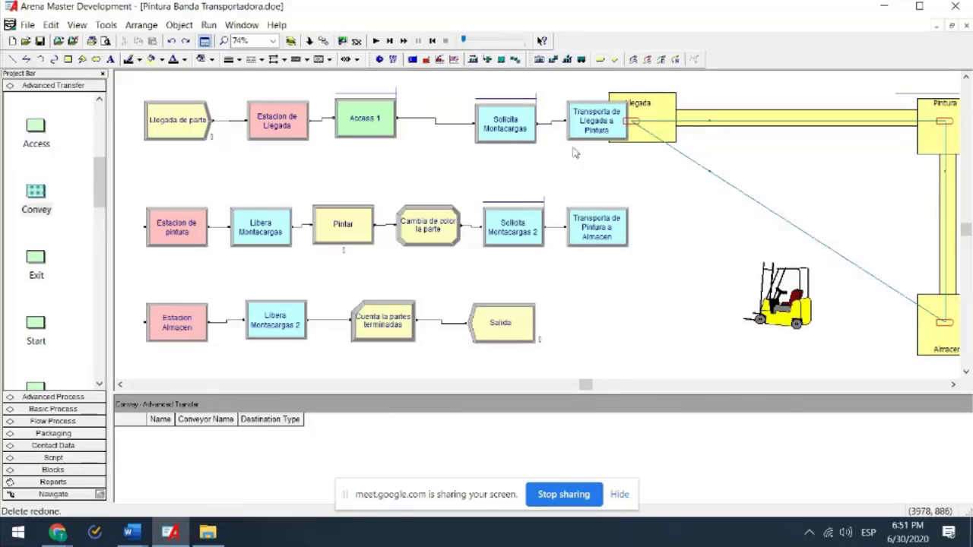
# - Move Solicita Montacargas and Transporta de Llegada a Pintura down out of the first row and insert a Convey module after the Access module
pyautogui.click(530, 139)
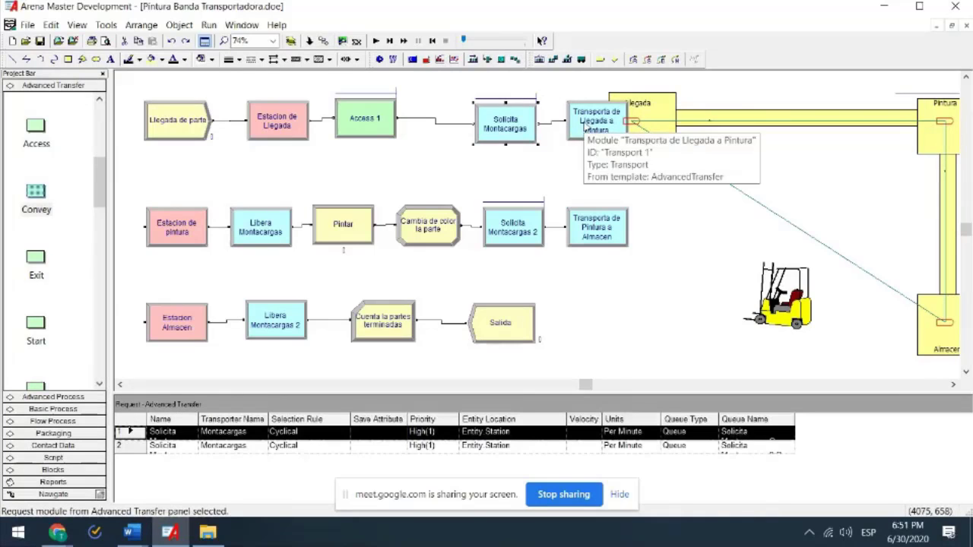
pyautogui.moveTo(585, 130); pyautogui.dragTo(611, 195)
pyautogui.moveTo(505, 128); pyautogui.dragTo(556, 167)
pyautogui.moveTo(29, 194); pyautogui.dragTo(457, 124)
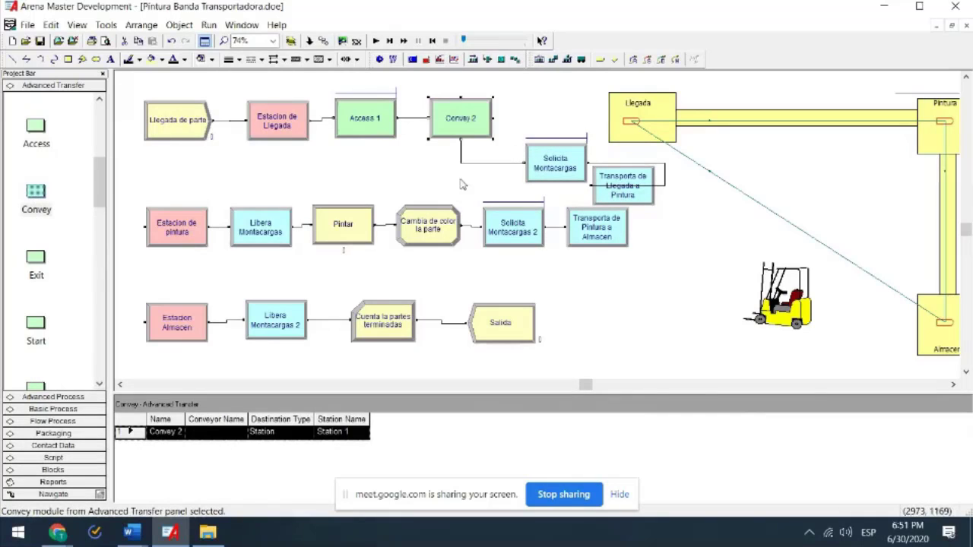
# - Delete the Solicita Montacargas and Transporta de Llegada a Pintura modules and connect Access 1 to Convey 2
pyautogui.click(554, 158)
pyautogui.press('Delete')
pyautogui.click(613, 179)
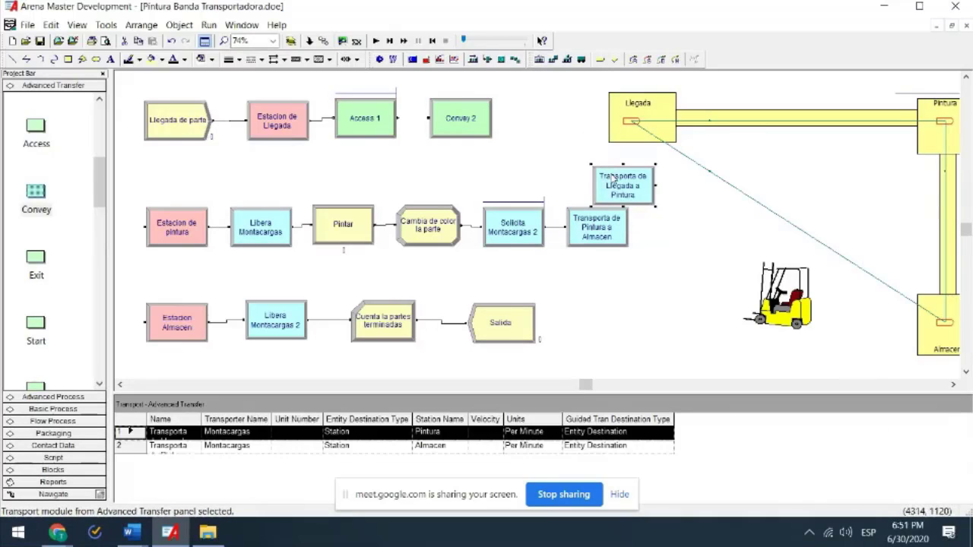
pyautogui.press('Delete')
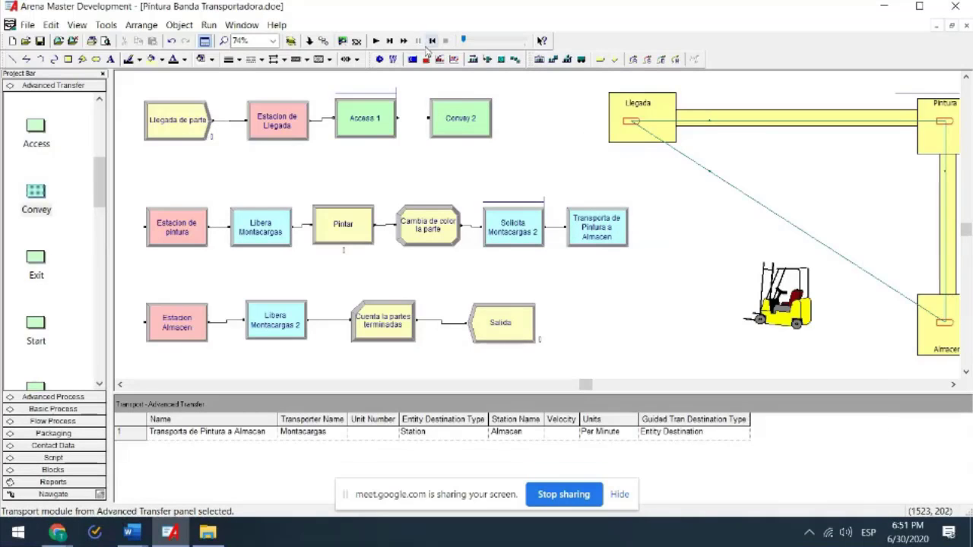
pyautogui.click(310, 42)
pyautogui.click(397, 118)
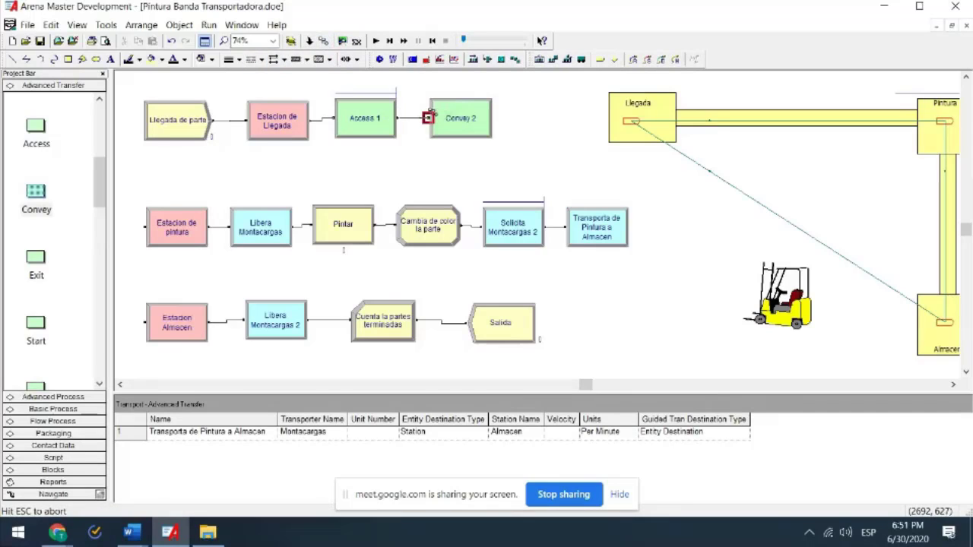
pyautogui.click(430, 116)
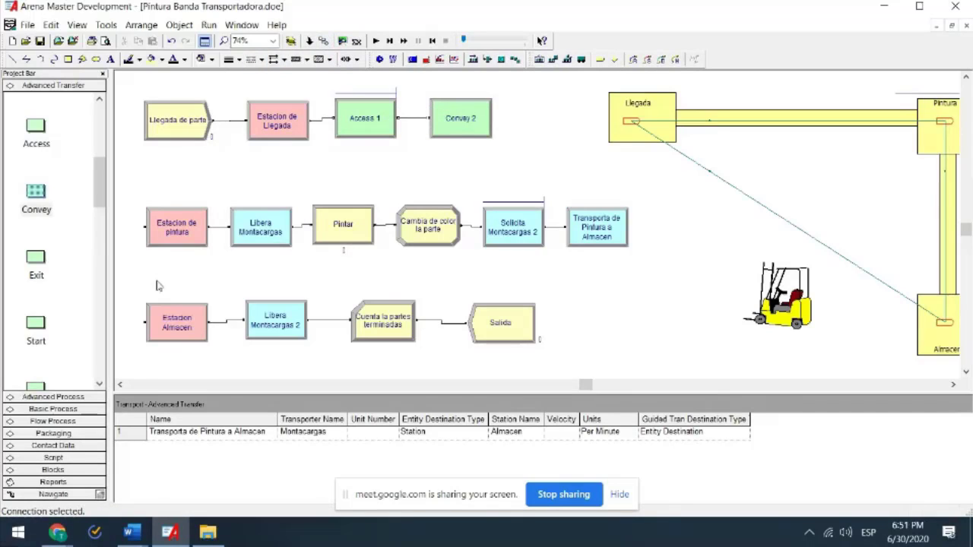
# - Replace the Libera Montacargas module between Estacion de pintura and Pintar with an Exit module
pyautogui.click(257, 236)
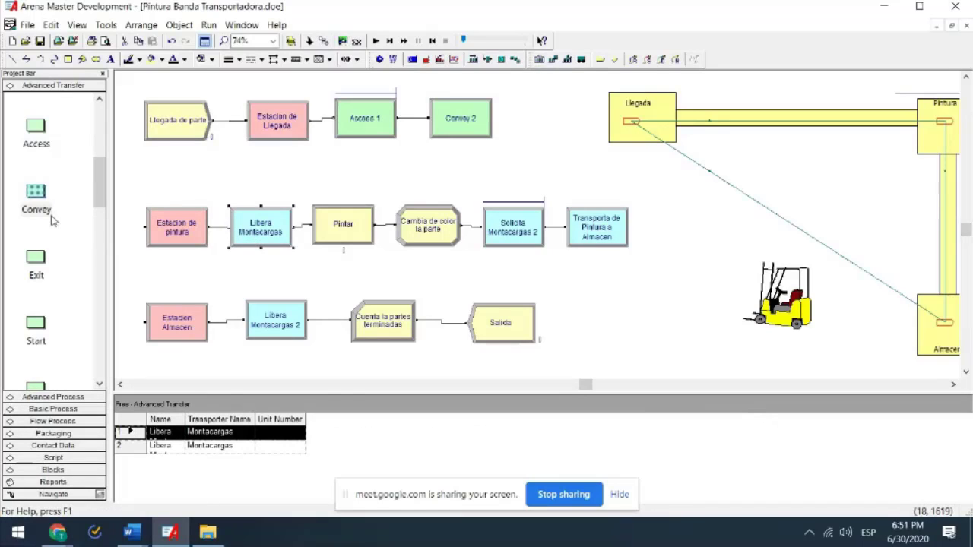
pyautogui.press('Delete')
pyautogui.moveTo(36, 259); pyautogui.dragTo(231, 231)
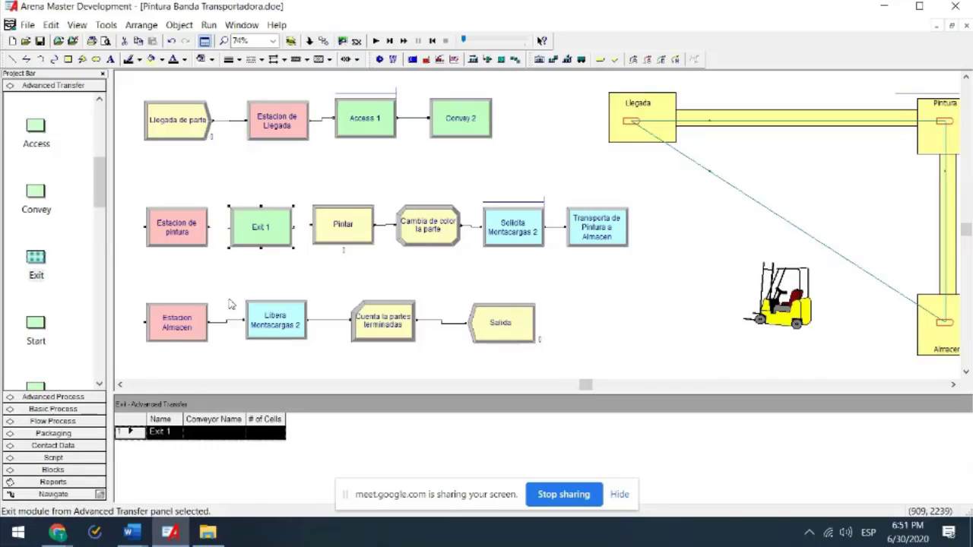
# - Replace Solicita Montacargas 2 and Transporta de Pintura a Almacen with an Access and a Convey module chained after Cambia de color la parte
pyautogui.moveTo(461, 168); pyautogui.dragTo(694, 283)
pyautogui.press('Delete')
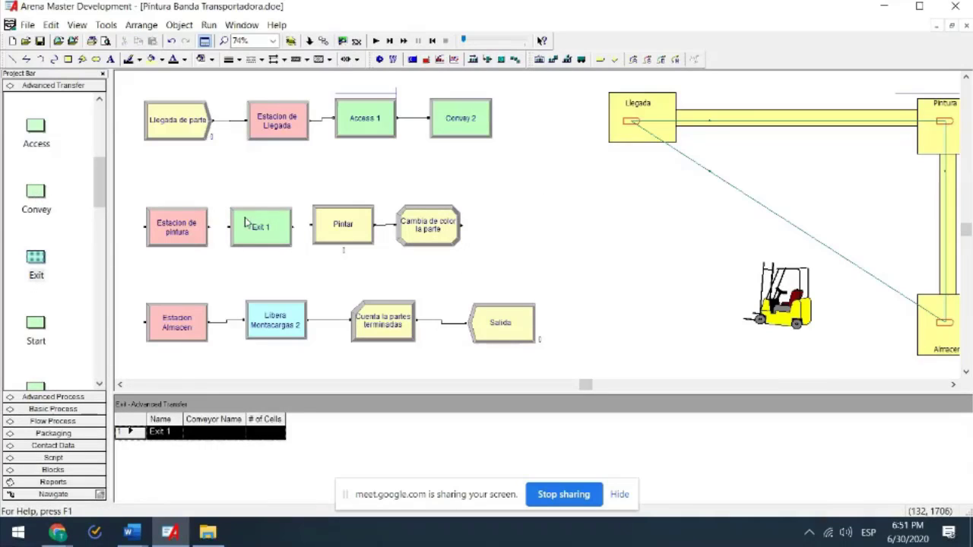
pyautogui.click(414, 238)
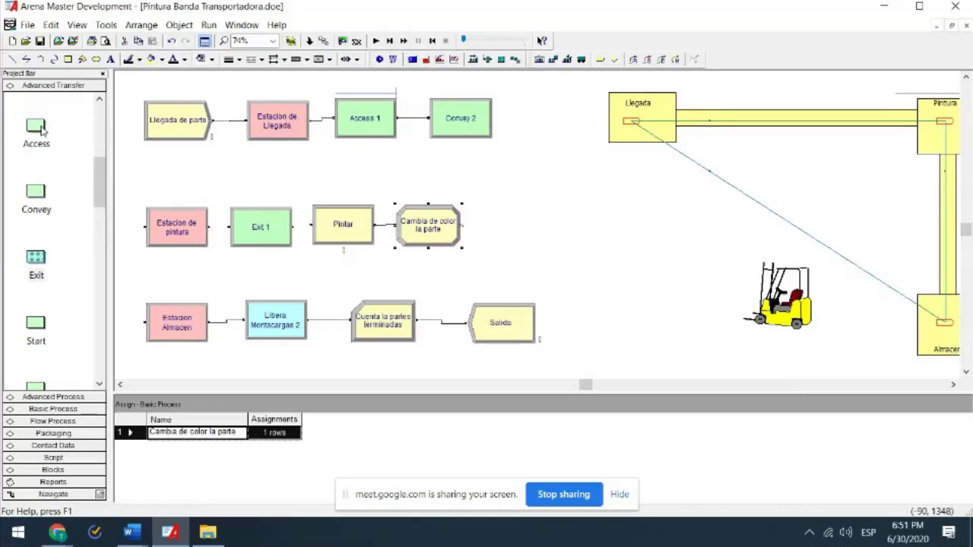
pyautogui.moveTo(36, 128); pyautogui.dragTo(481, 242)
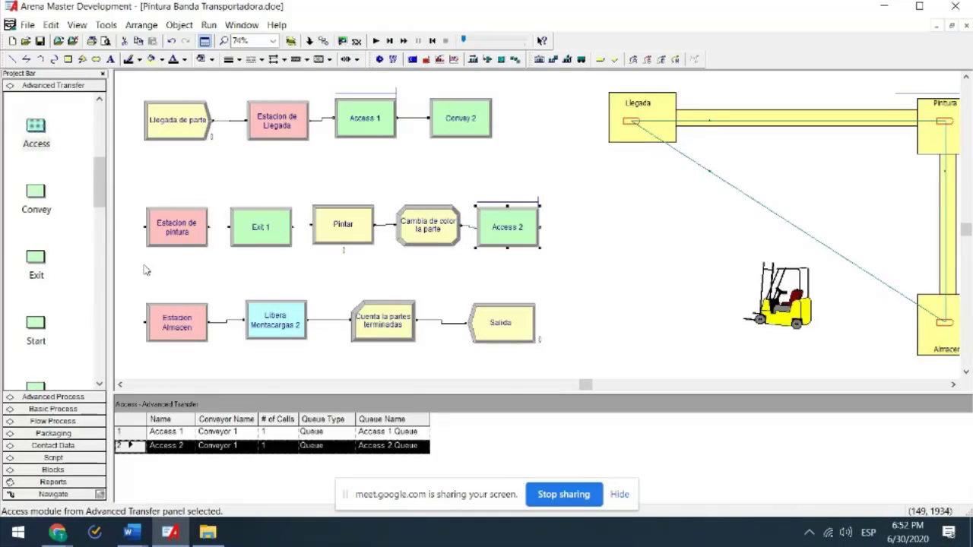
pyautogui.moveTo(47, 210); pyautogui.dragTo(585, 228)
# - Replace Libera Montacargas 2 with an Exit module after Estacion Almacen and connect it to Cuenta la partes terminadas
pyautogui.click(276, 320)
pyautogui.press('Delete')
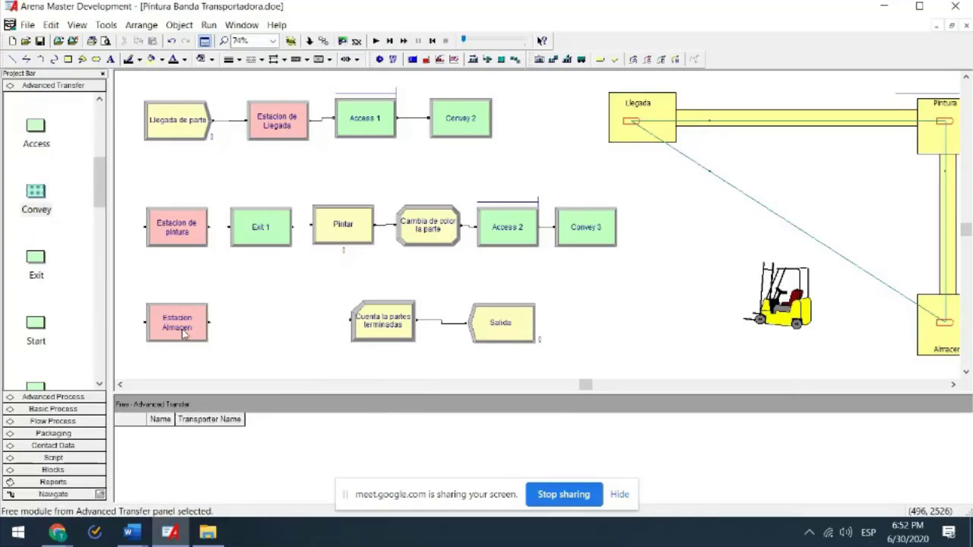
pyautogui.click(185, 333)
pyautogui.moveTo(36, 259); pyautogui.dragTo(234, 325)
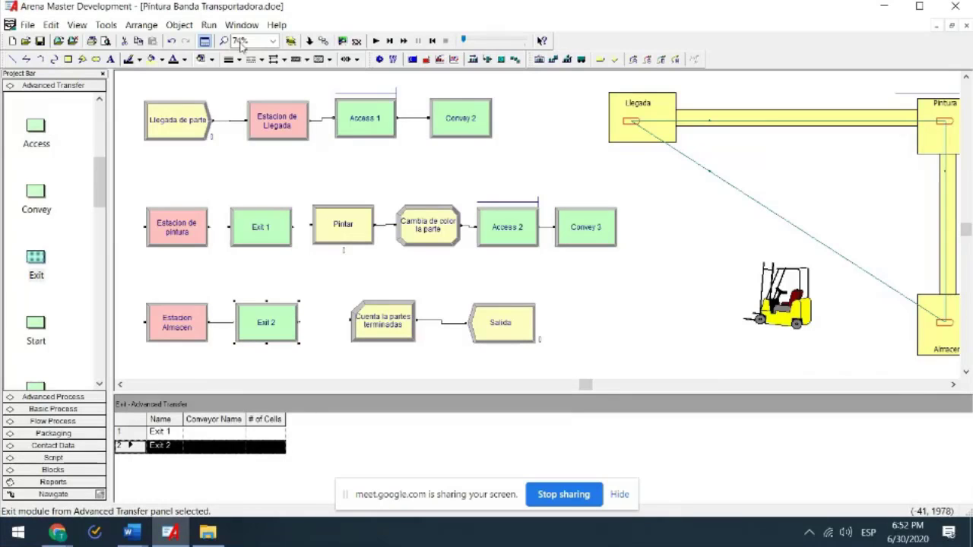
pyautogui.click(343, 41)
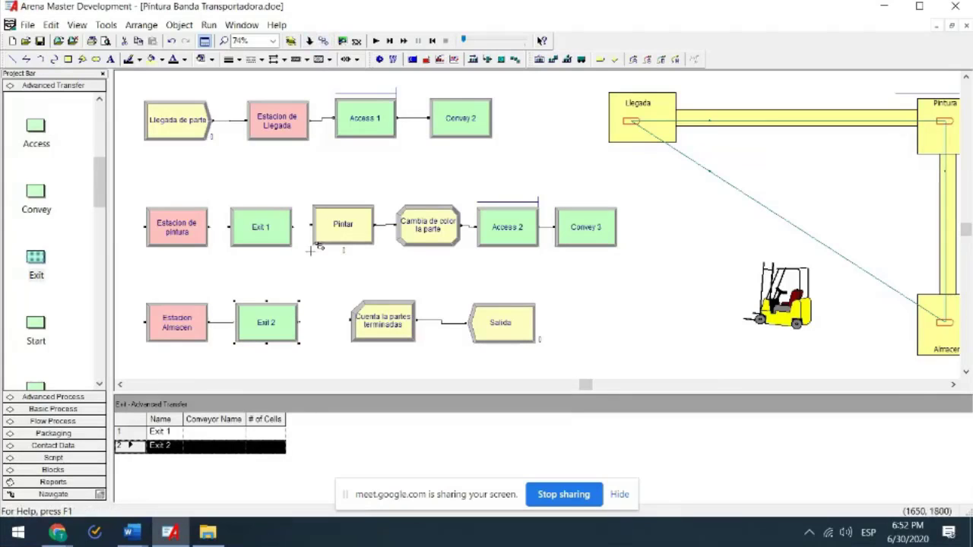
pyautogui.click(301, 320)
pyautogui.click(350, 321)
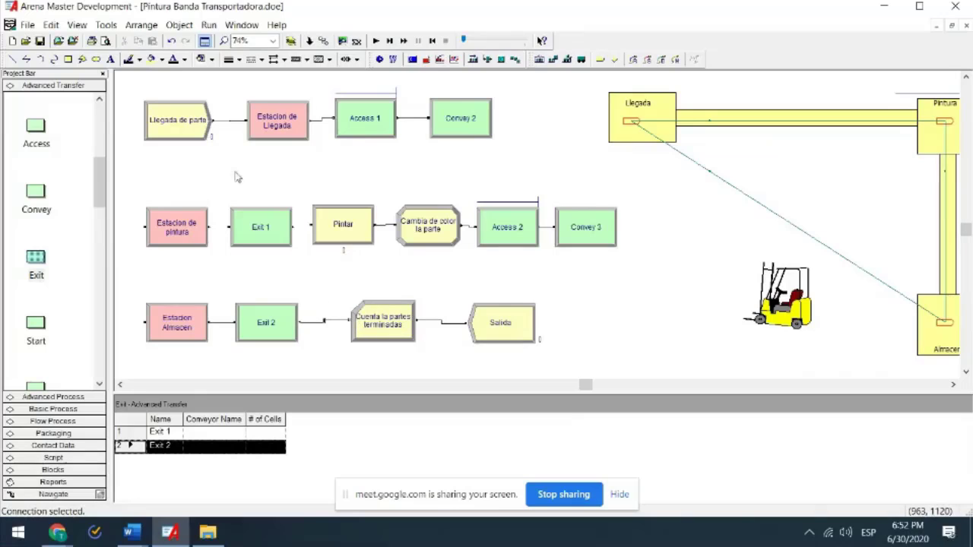
# - Connect Estacion de pintura to Exit 1 and Exit 1 to Pintar
pyautogui.click(322, 41)
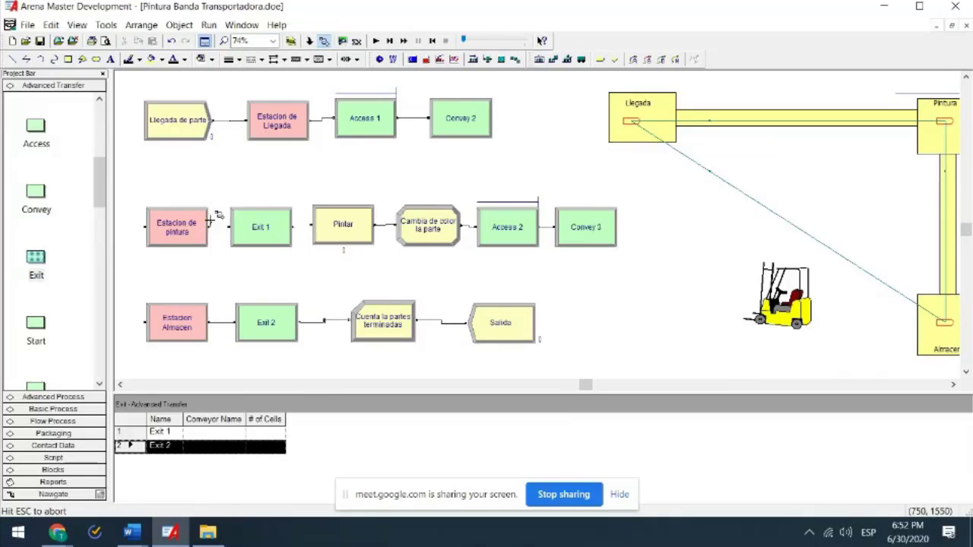
pyautogui.click(231, 222)
pyautogui.click(293, 225)
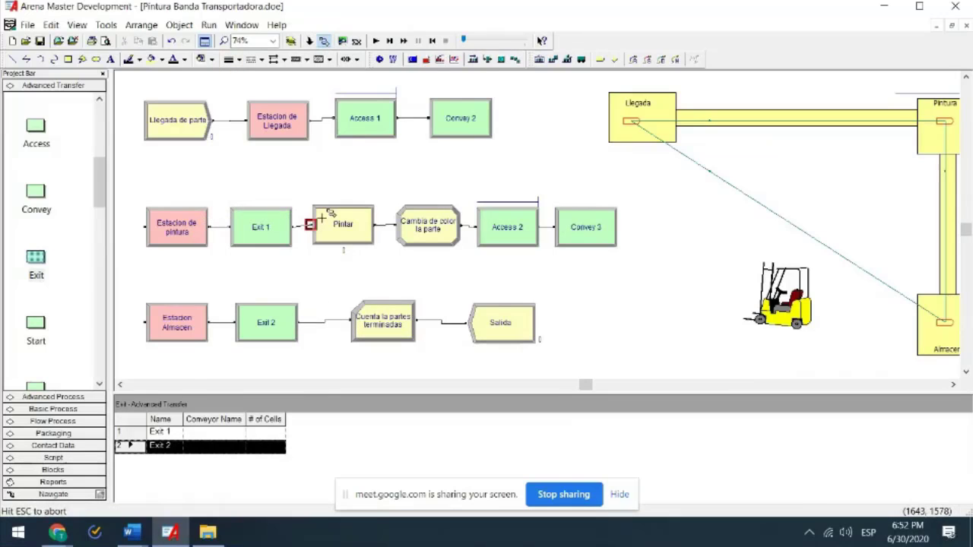
pyautogui.click(313, 222)
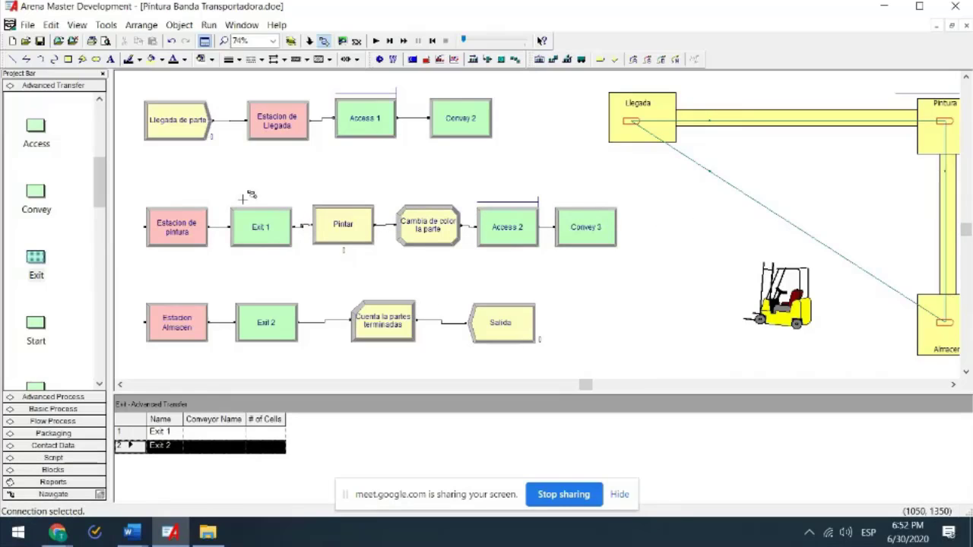
pyautogui.press('Escape')
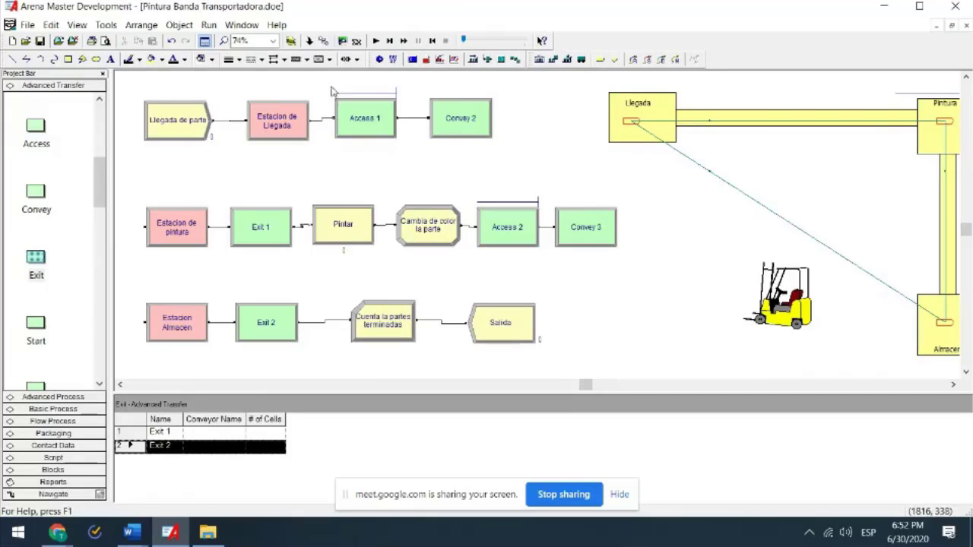
# - Rename the Access 1 module in the first row as Accede al conveyor
pyautogui.doubleClick(364, 127)
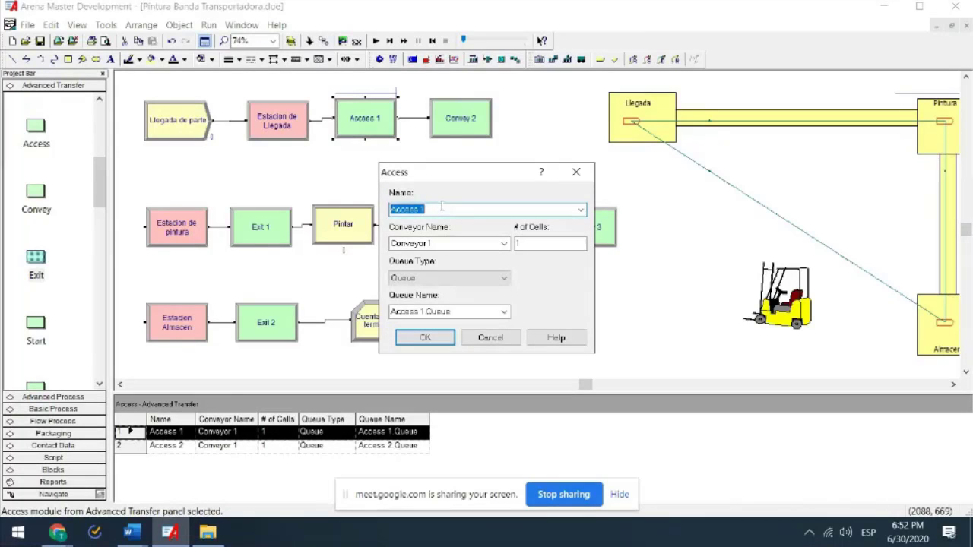
pyautogui.write('Acc')
pyautogui.press('BackSpace')
pyautogui.press('BackSpace')
pyautogui.press('BackSpace')
pyautogui.press('BackSpace')
pyautogui.write('l conveyo')
pyautogui.hotkey('ctrl', 'a')
pyautogui.press('Tab')
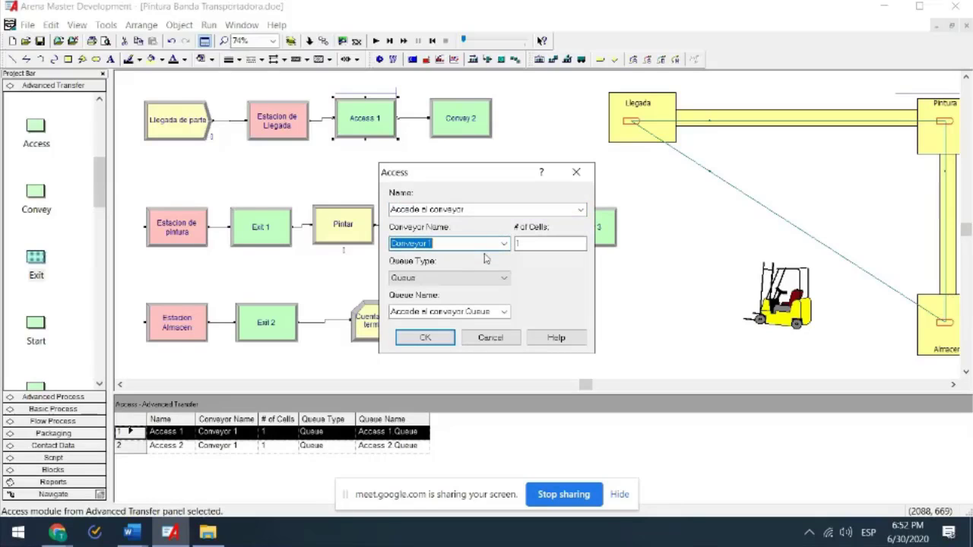
# - Set the Access module's conveyor name to Banda transportadora, copy its module name, and apply the settings
pyautogui.write('Banda')
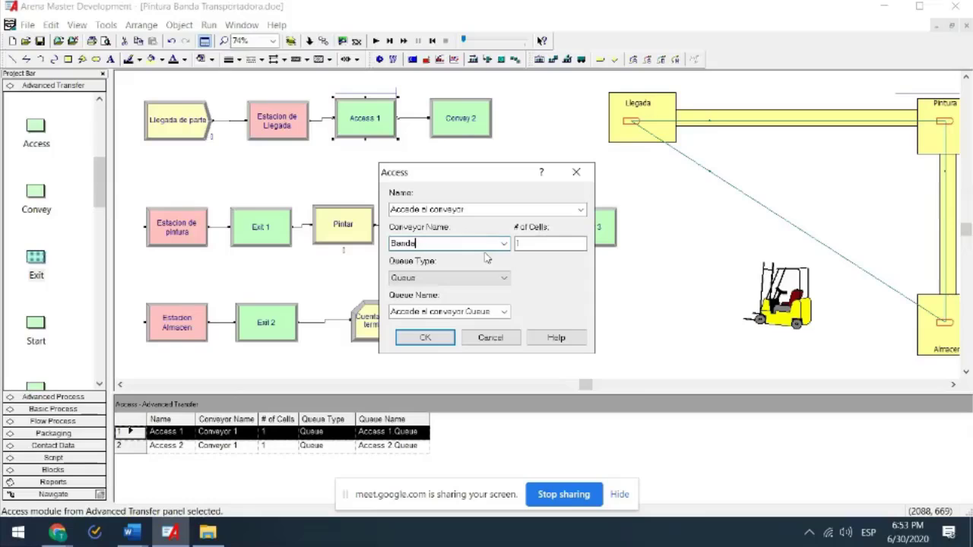
pyautogui.write(' transporty')
pyautogui.write('dora')
pyautogui.click(541, 245)
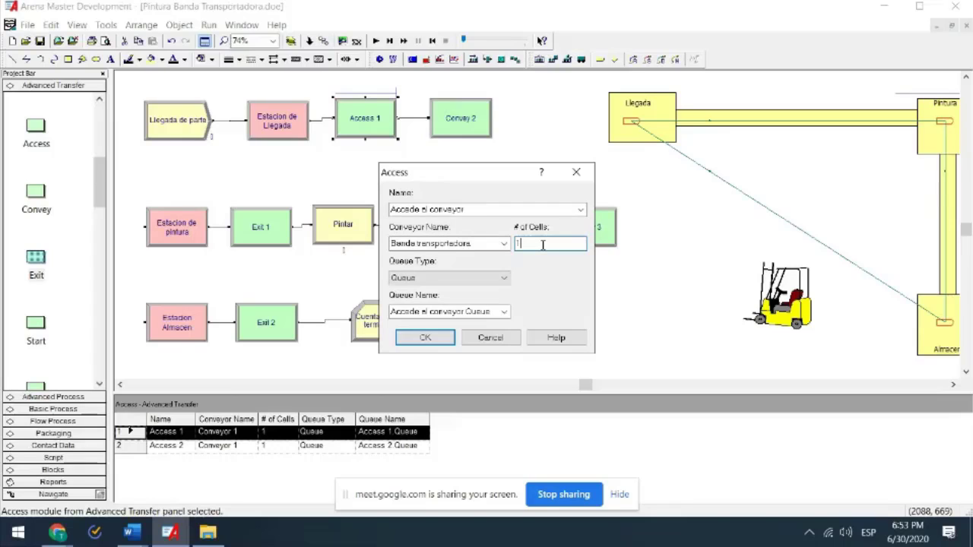
pyautogui.click(484, 213)
pyautogui.hotkey('ctrl', 'c')
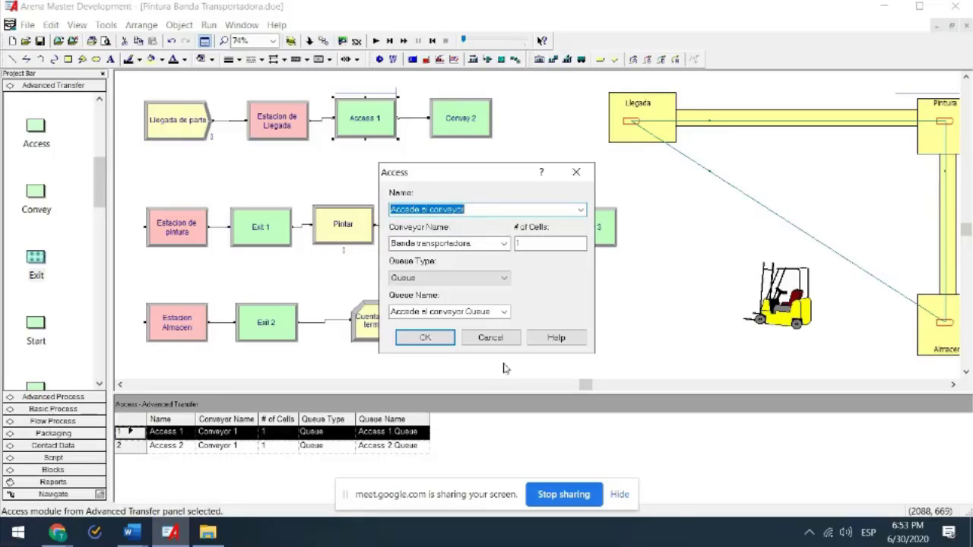
pyautogui.click(450, 340)
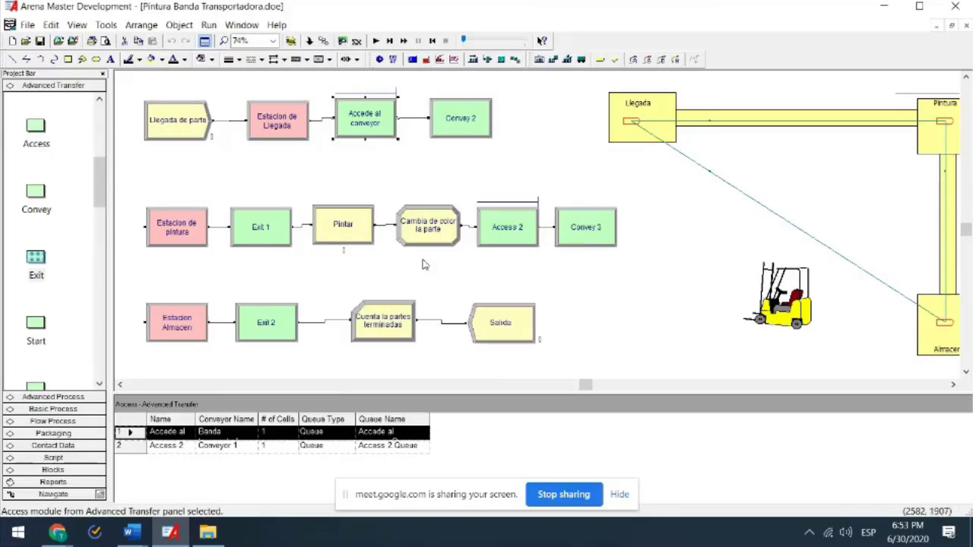
# - Rename the Access 2 module as Accede al conveyor 2
pyautogui.doubleClick(507, 227)
pyautogui.hotkey('ctrl', 'v')
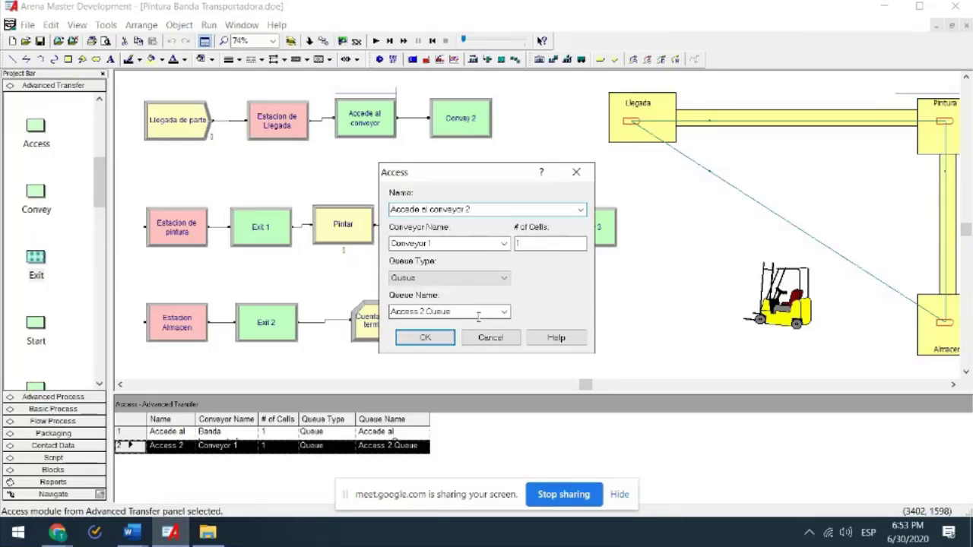
pyautogui.click(445, 340)
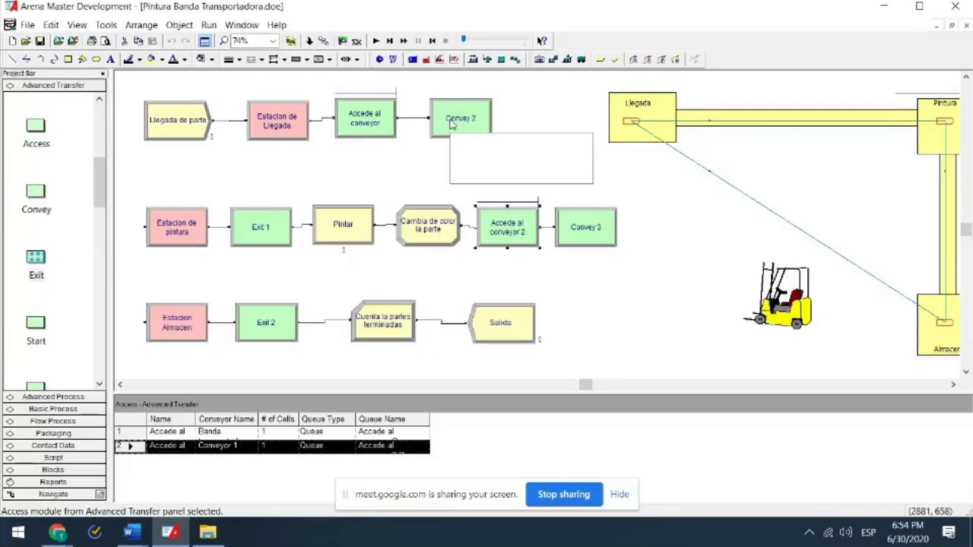
# - Configure Convey 2 with the name Envia de Llegada a Pintura, conveyor Banda transportadora, and destination station Pintura
pyautogui.doubleClick(453, 125)
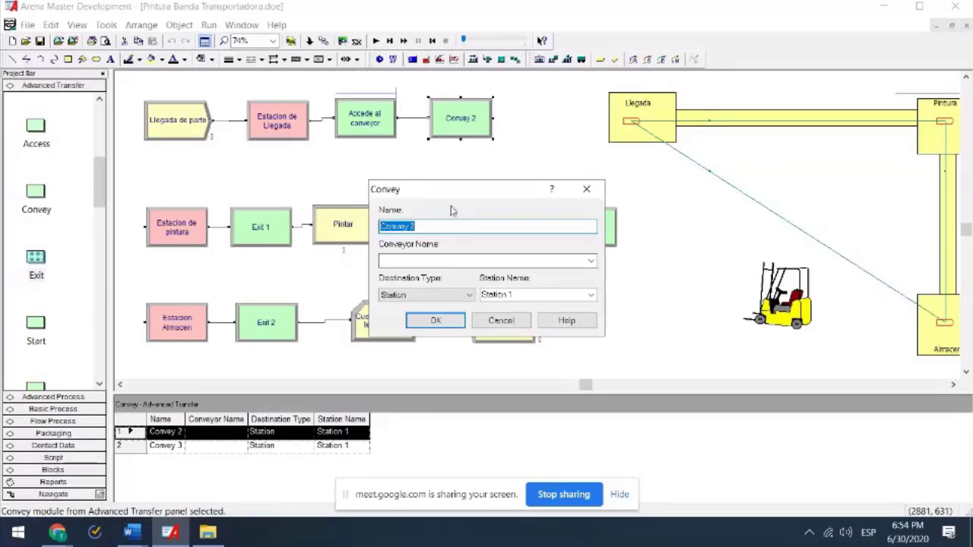
pyautogui.write('En')
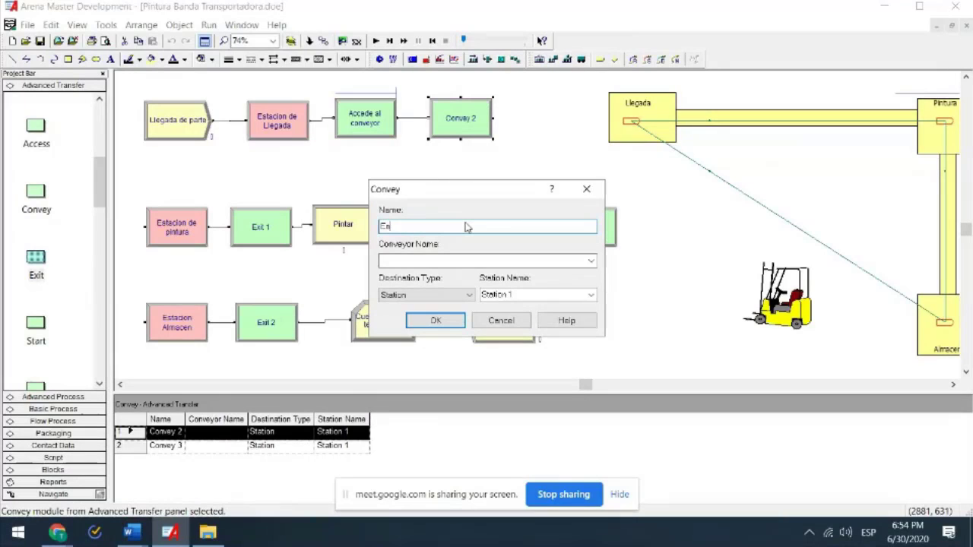
pyautogui.write('via de Llegada a Pintura')
pyautogui.click(591, 260)
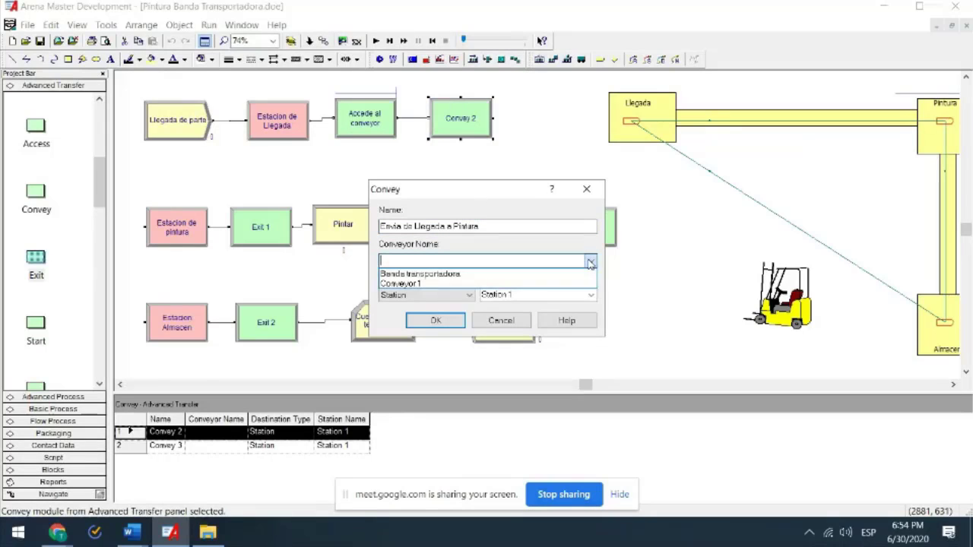
pyautogui.click(513, 276)
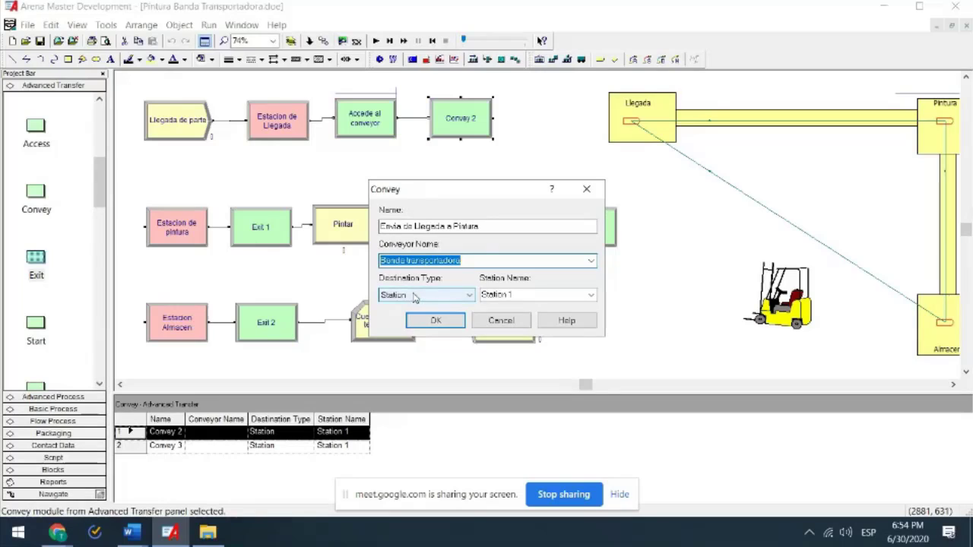
pyautogui.click(582, 295)
pyautogui.click(590, 295)
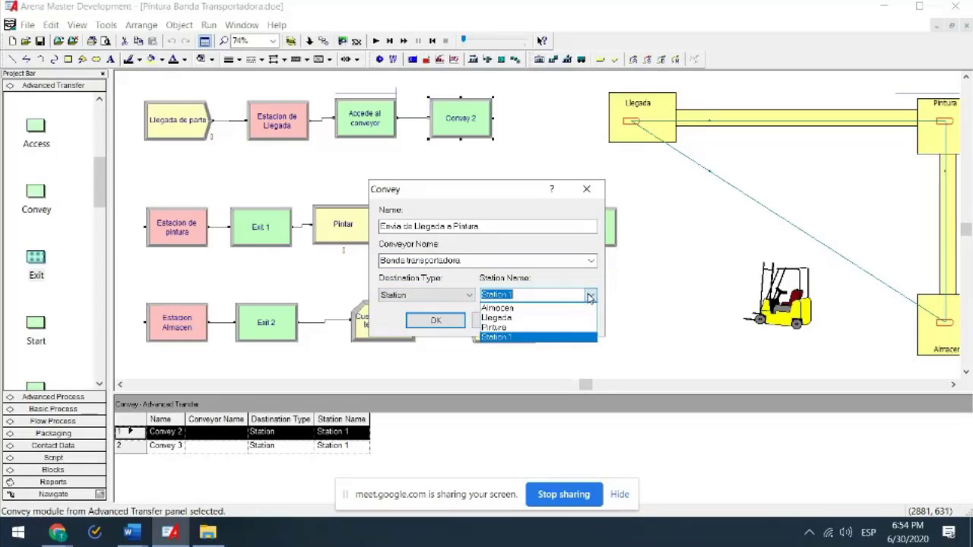
pyautogui.click(522, 327)
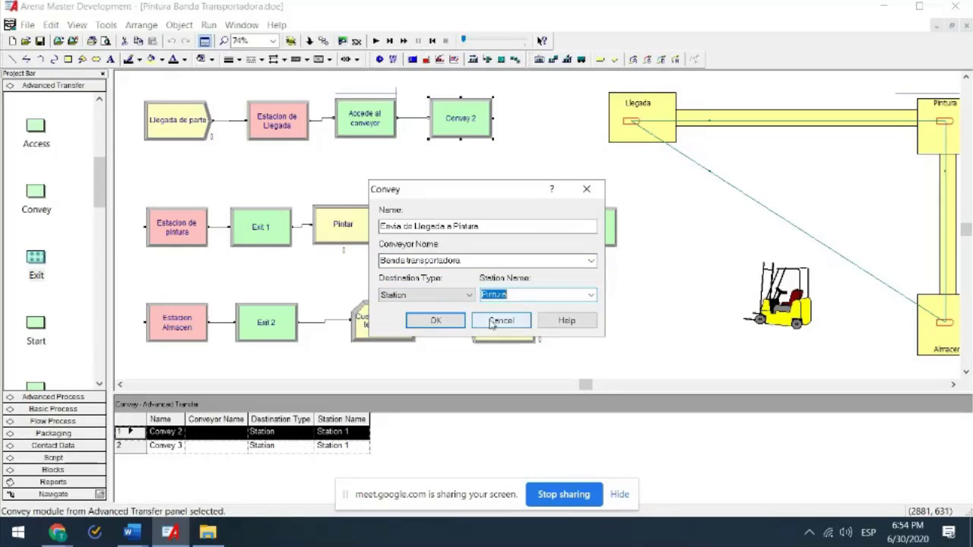
pyautogui.click(436, 320)
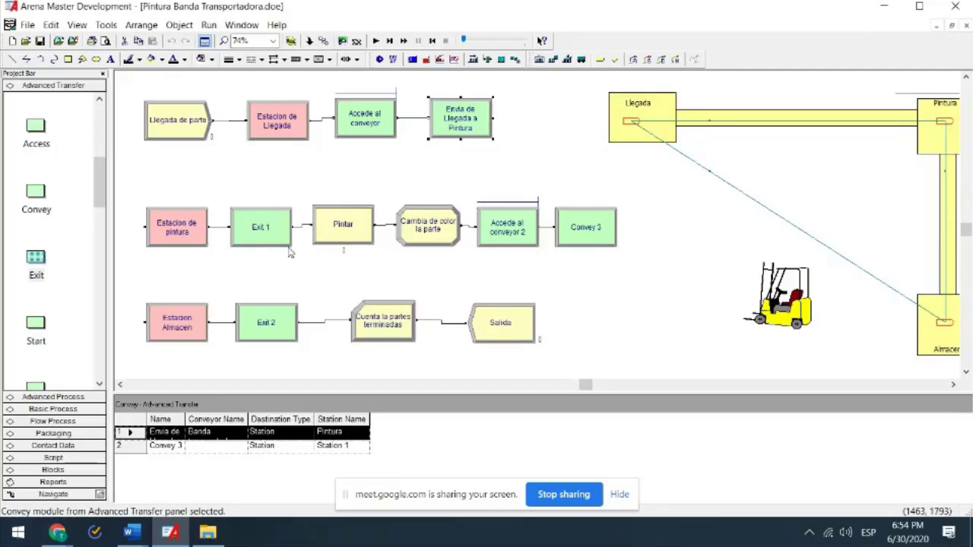
# - Rename the Exit 1 module in the painting row as Sale del conveyor and copy that name
pyautogui.doubleClick(263, 233)
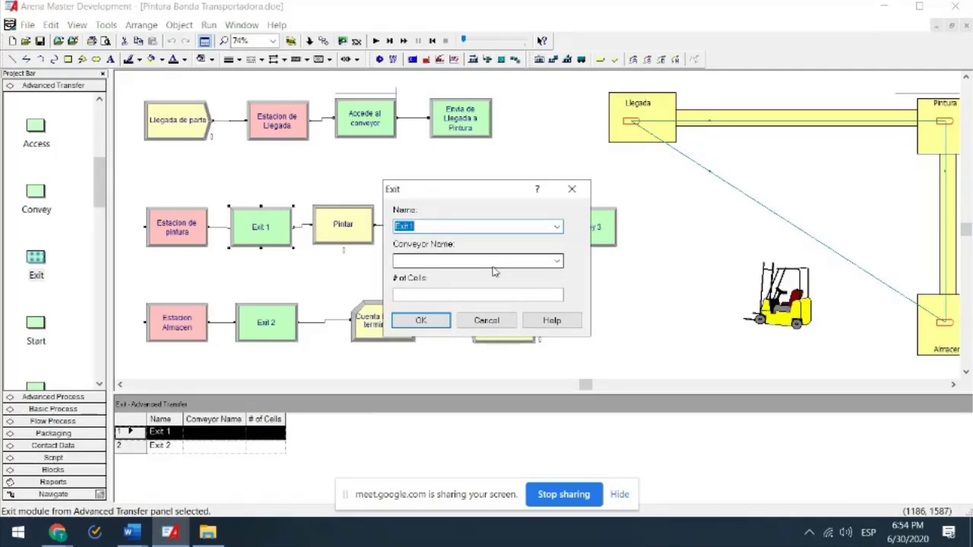
pyautogui.write('Liber')
pyautogui.write('Sale')
pyautogui.write(' del conv')
pyautogui.write('e')
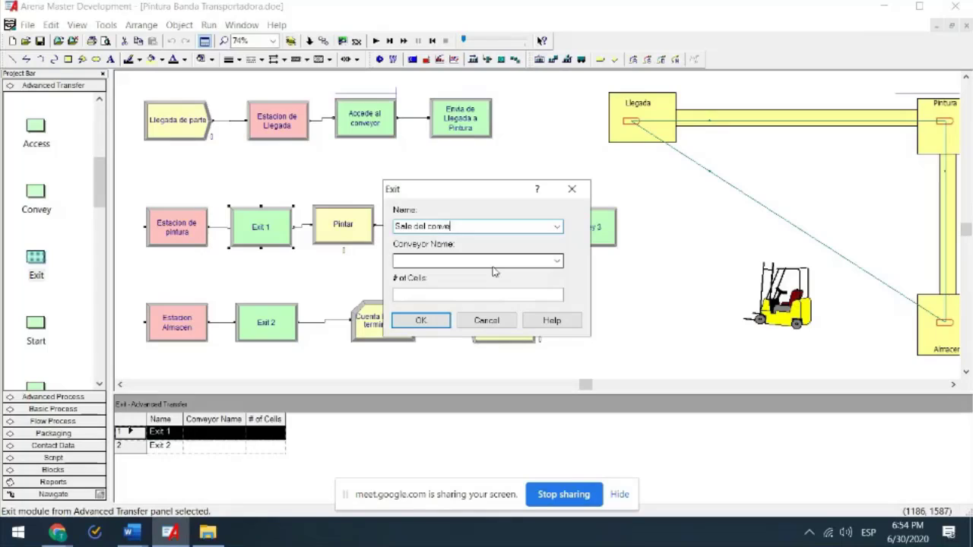
pyautogui.write('yor')
pyautogui.hotkey('ctrl', 'a')
pyautogui.hotkey('ctrl', 'c')
# - Set the first Exit module's conveyor to Banda transportadora with 1 cell and apply the settings
pyautogui.click(556, 262)
pyautogui.click(537, 273)
pyautogui.click(483, 297)
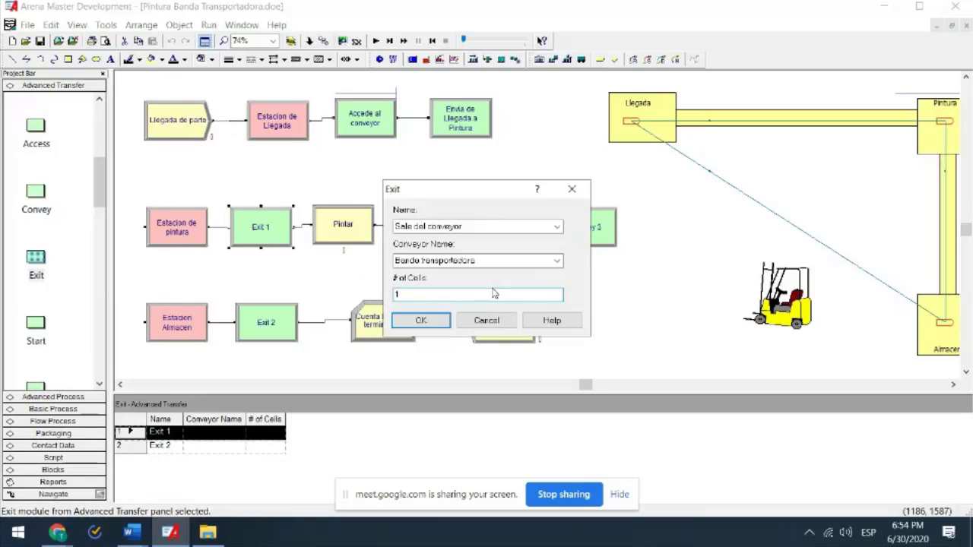
pyautogui.click(401, 322)
# - Configure Exit 2 with the name Sale del conveyor 2, conveyor Banda transportadora, and 1 cell
pyautogui.doubleClick(266, 335)
pyautogui.hotkey('ctrl', 'v')
pyautogui.write('2')
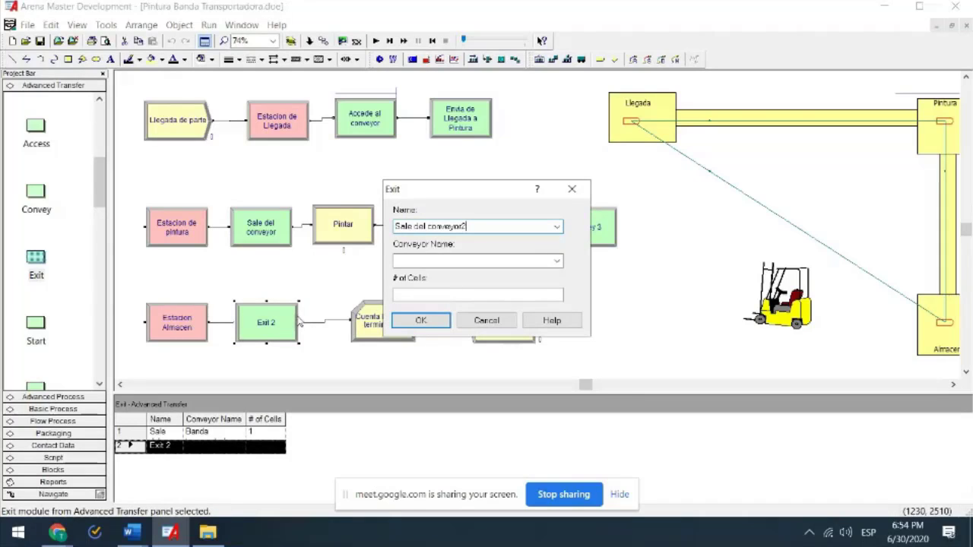
pyautogui.press('Left')
pyautogui.click(556, 260)
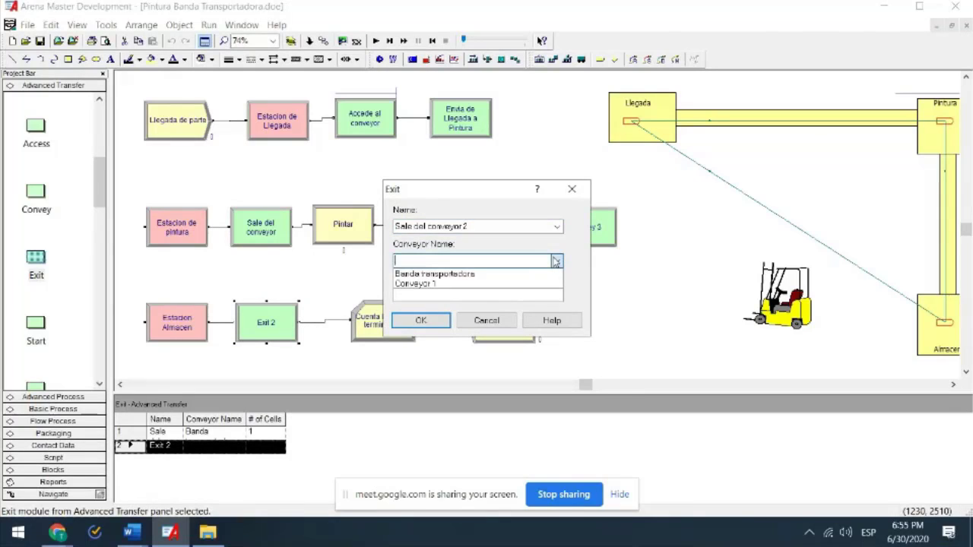
pyautogui.click(501, 274)
pyautogui.click(484, 294)
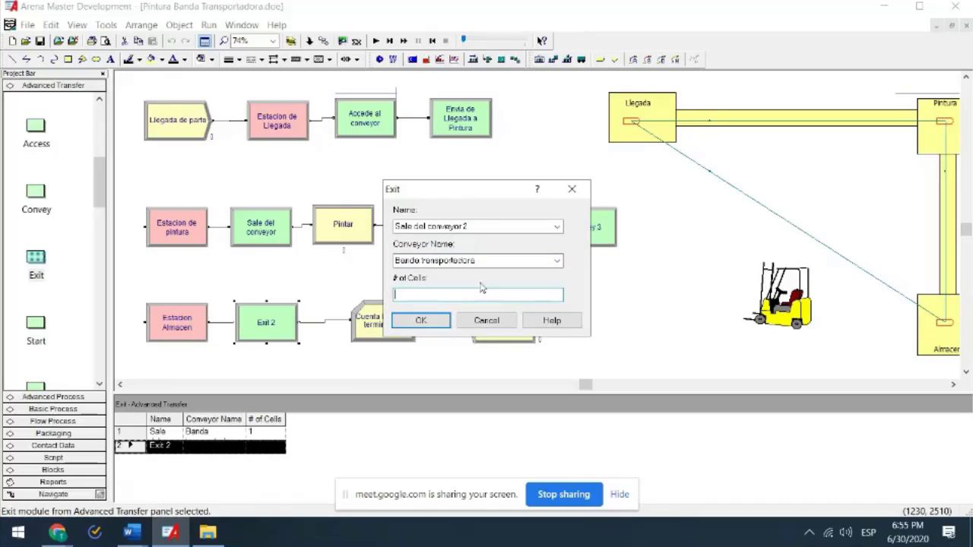
pyautogui.click(415, 322)
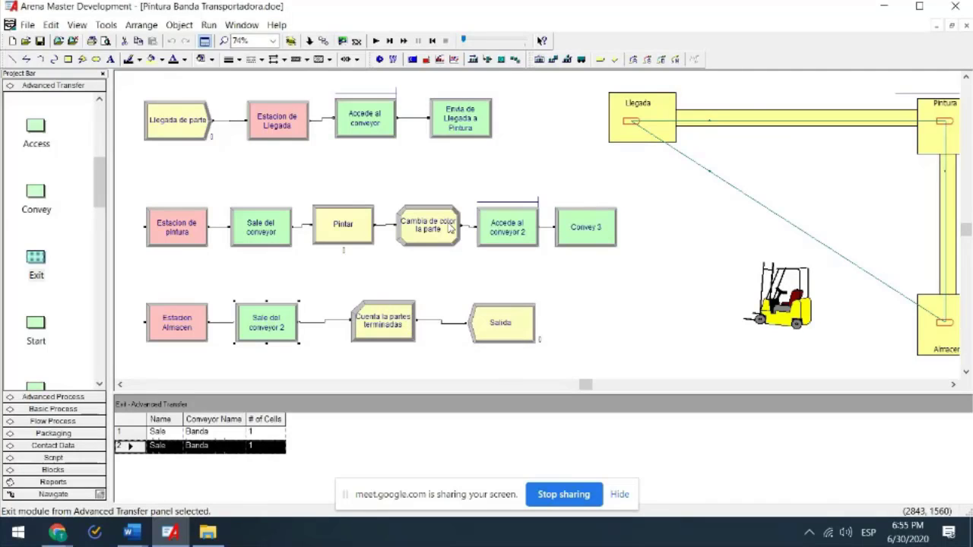
# - Set the conveyor of the Accede al conveyor 2 module to Banda transportadora and apply the settings
pyautogui.doubleClick(507, 224)
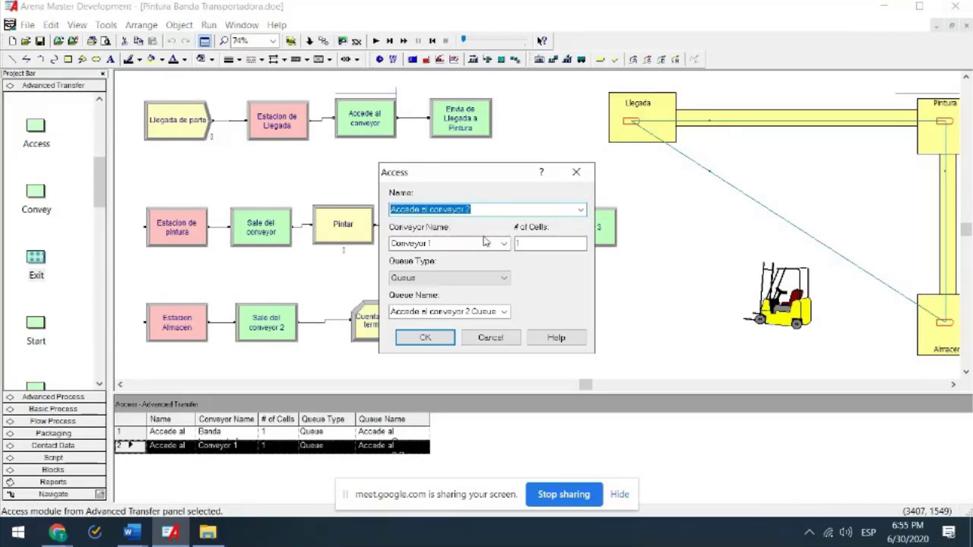
pyautogui.click(503, 245)
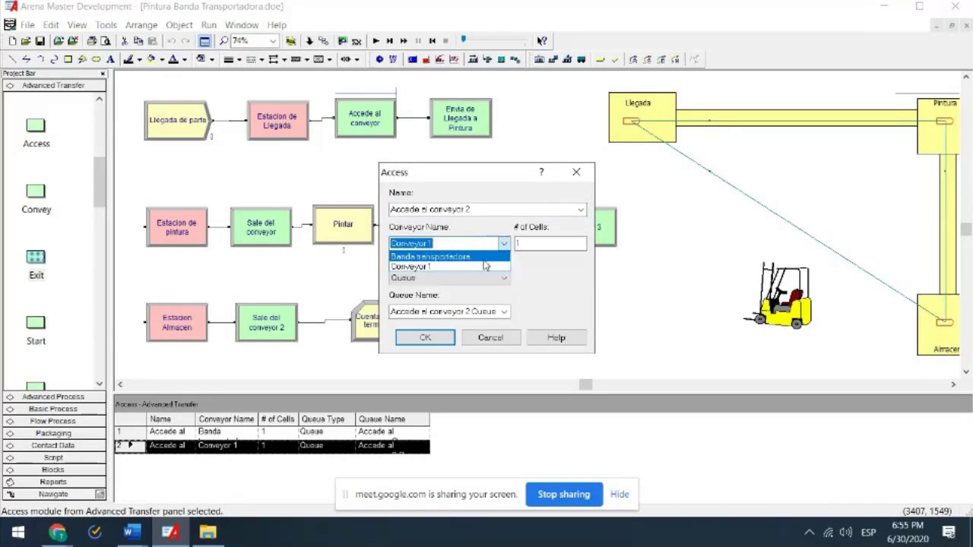
pyautogui.click(484, 257)
pyautogui.click(532, 242)
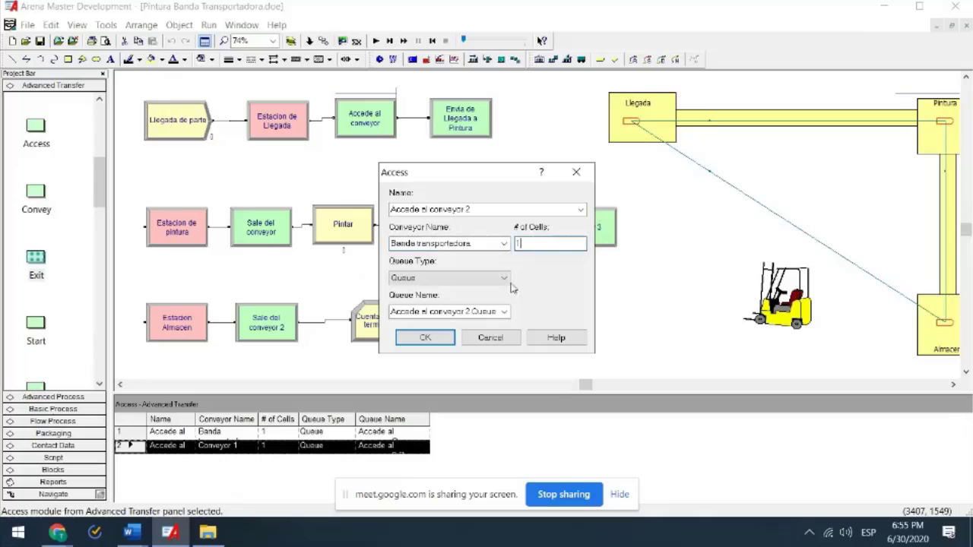
pyautogui.click(426, 338)
# - Rename the Convey 3 module as Envia de Pintura a Almacen, reusing the name of the first row's Convey module
pyautogui.doubleClick(582, 228)
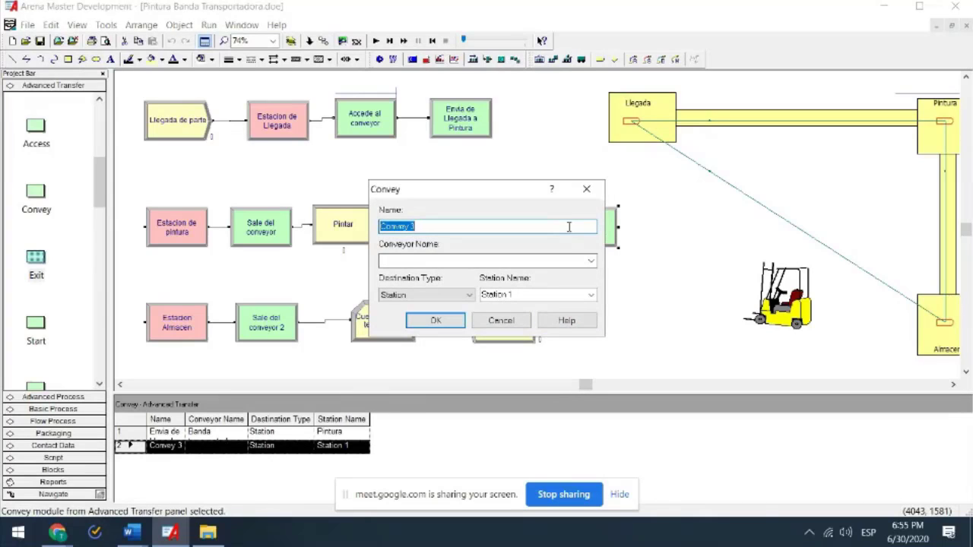
pyautogui.click(587, 190)
pyautogui.doubleClick(471, 134)
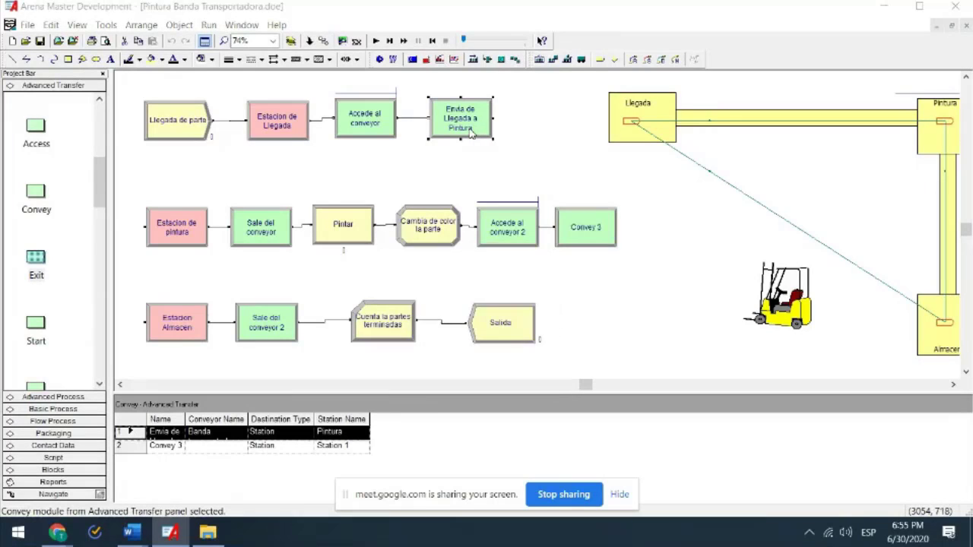
pyautogui.click(448, 321)
pyautogui.doubleClick(559, 237)
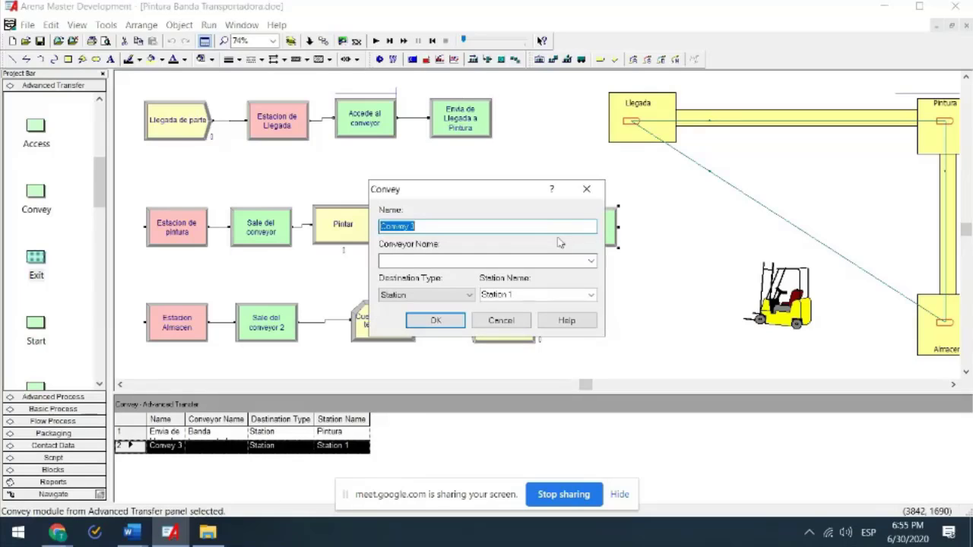
pyautogui.write('Envia de Llegada a Pintura')
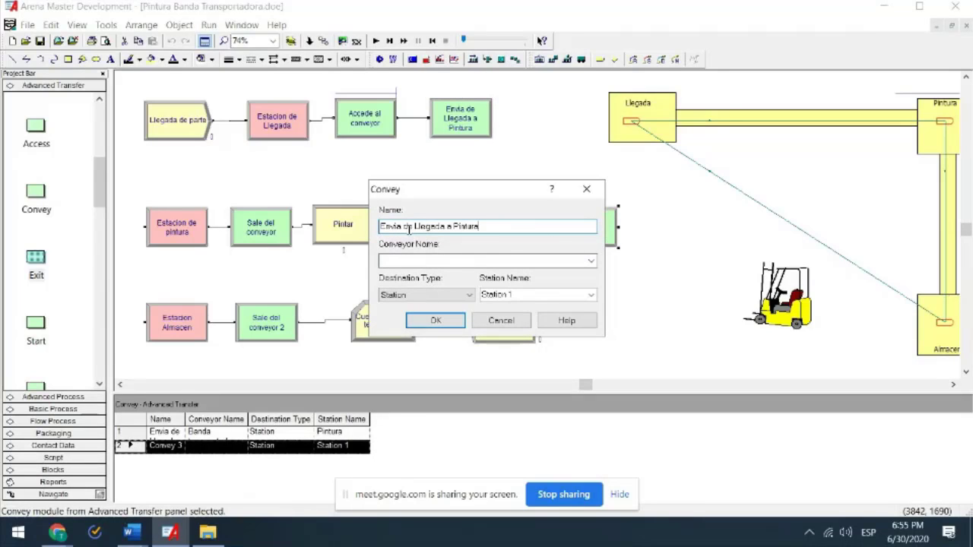
pyautogui.moveTo(412, 226); pyautogui.dragTo(456, 218)
pyautogui.press('BackSpace')
pyautogui.write('a Almacen')
# - Set the Convey module's conveyor to Banda transportadora and its destination station to Almacen, and apply the settings
pyautogui.click(590, 261)
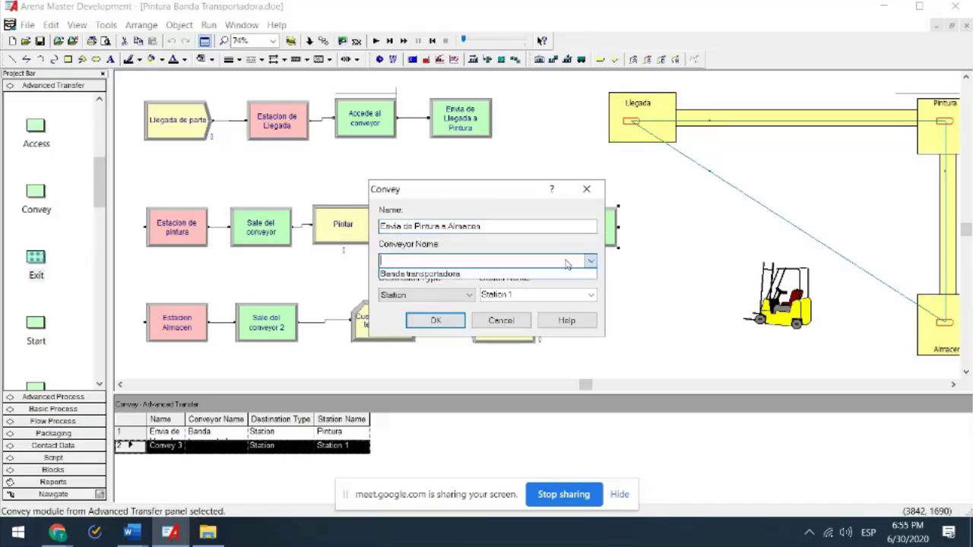
pyautogui.click(486, 276)
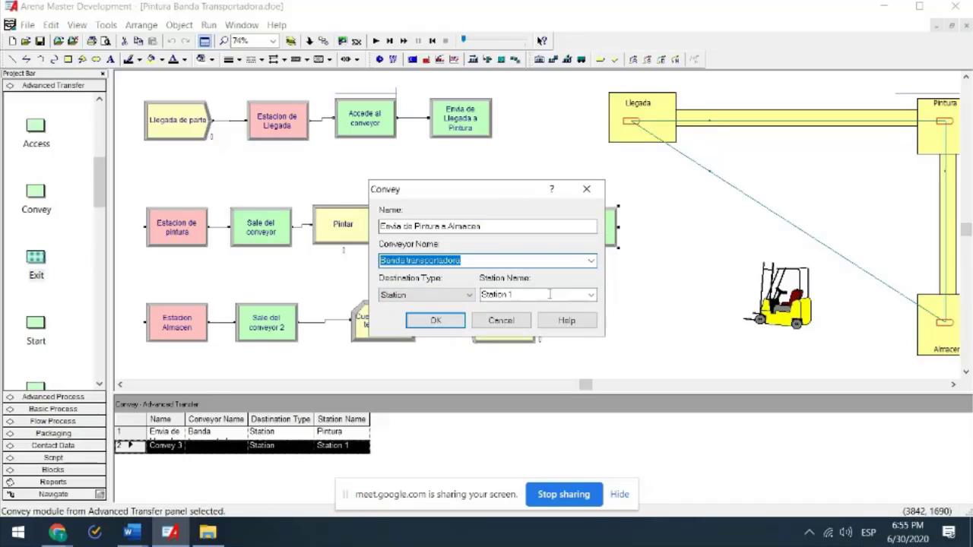
pyautogui.click(589, 297)
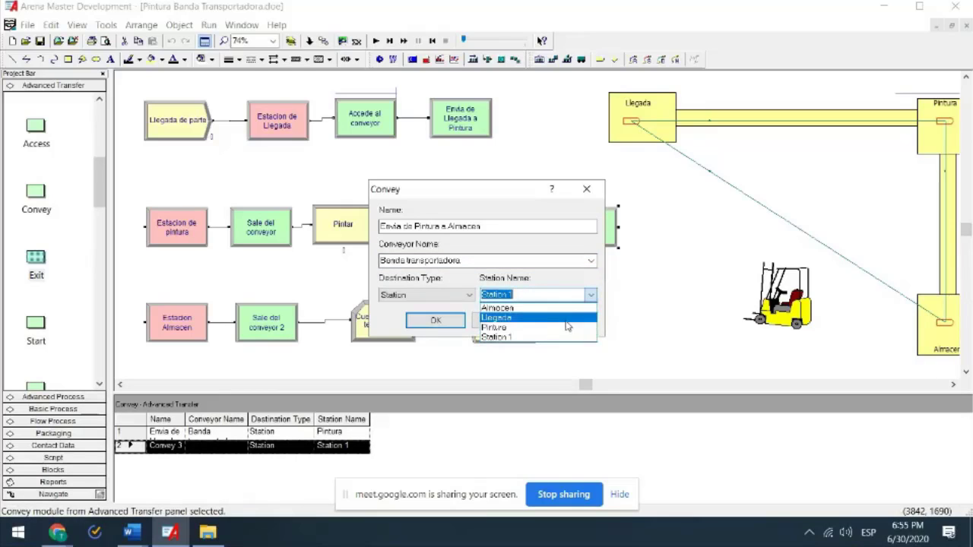
pyautogui.click(536, 308)
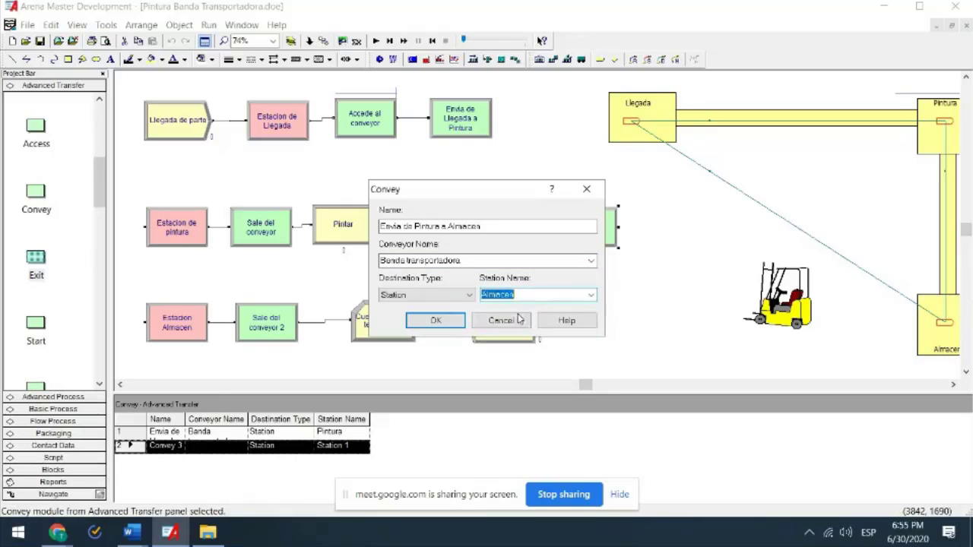
pyautogui.click(434, 320)
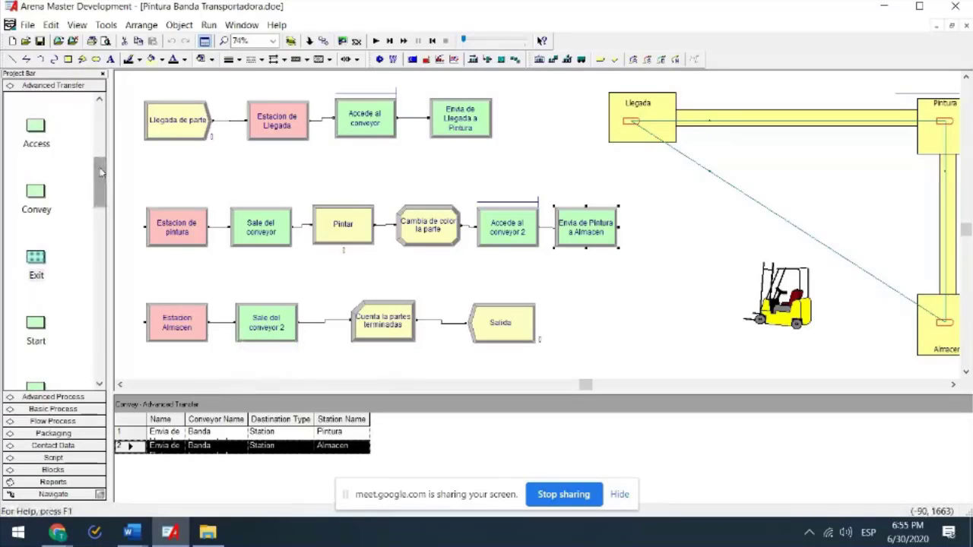
# - Set the velocity of the Banda transportadora conveyor to 75 in the Conveyor data module, reviewing its type options
pyautogui.moveTo(100, 172); pyautogui.dragTo(96, 303)
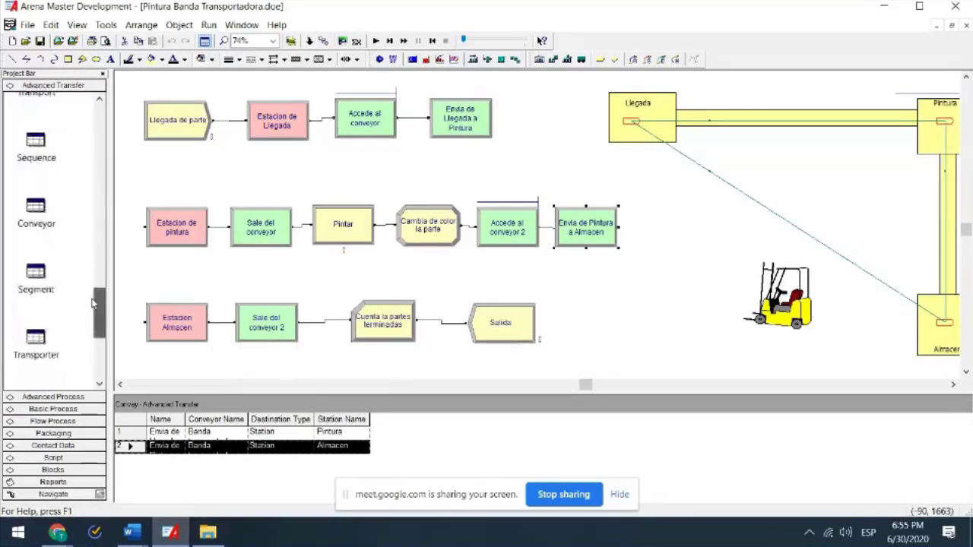
pyautogui.click(45, 214)
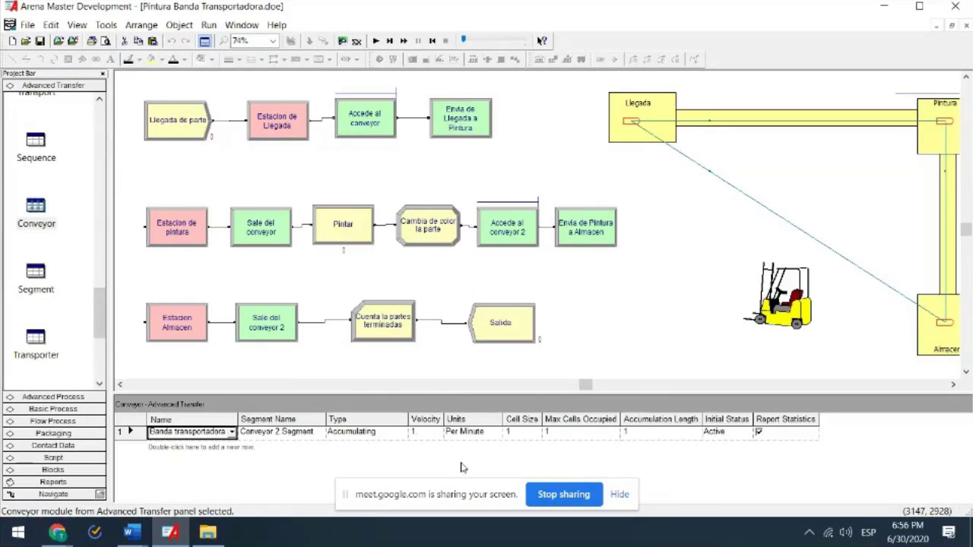
pyautogui.click(364, 434)
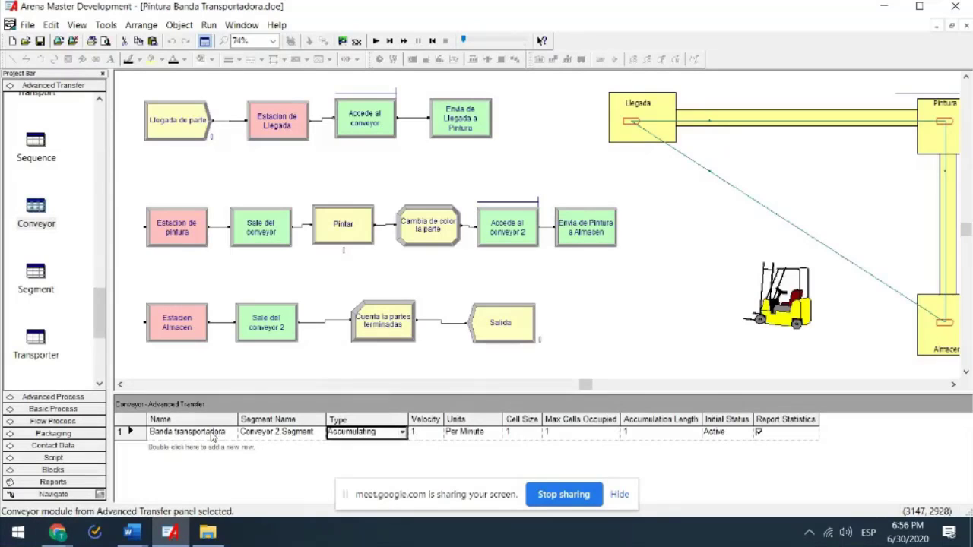
pyautogui.click(217, 437)
pyautogui.click(283, 438)
pyautogui.click(362, 437)
pyautogui.click(402, 432)
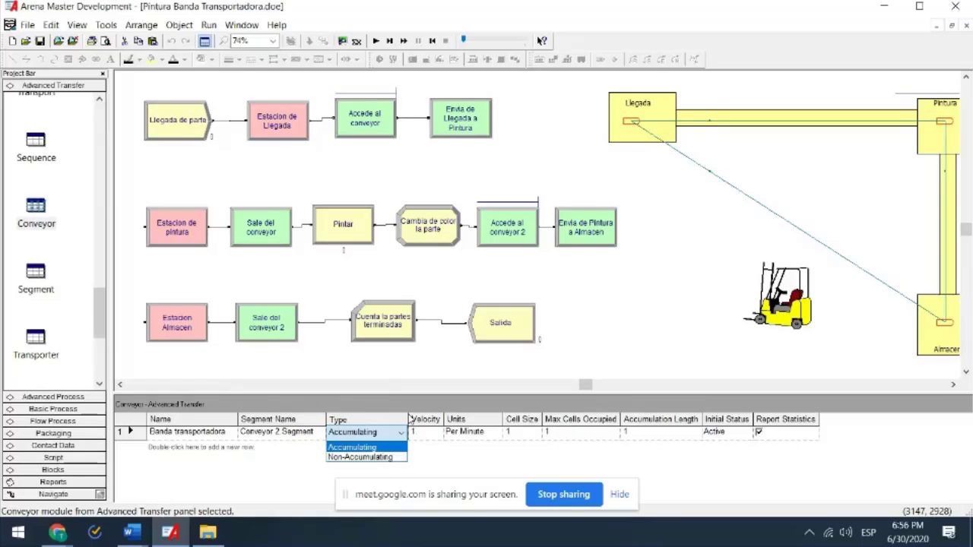
pyautogui.click(430, 435)
pyautogui.click(431, 436)
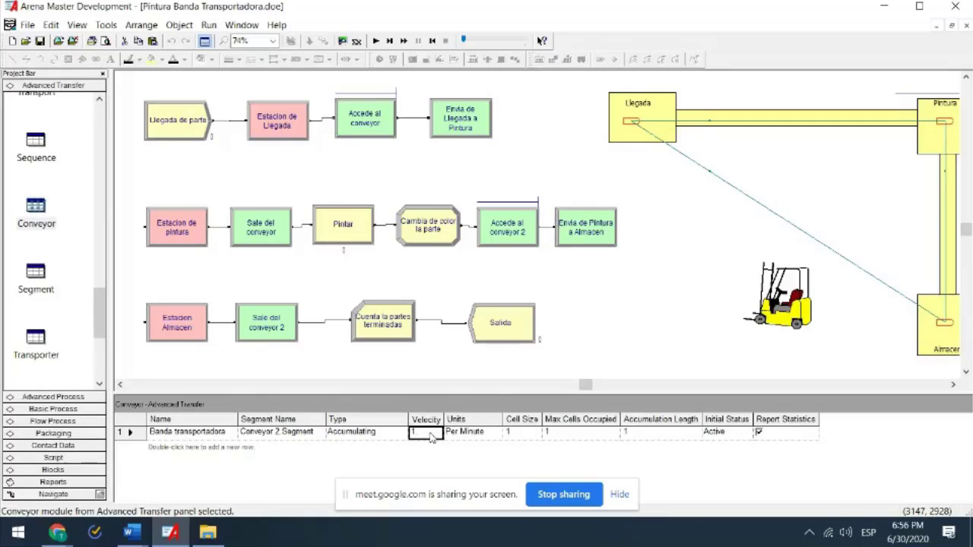
pyautogui.write('75')
# - Check the conveyor requirements in the Word lab document and review the conveyor's cell size, occupied cells, initial status and statistics settings
pyautogui.click(130, 535)
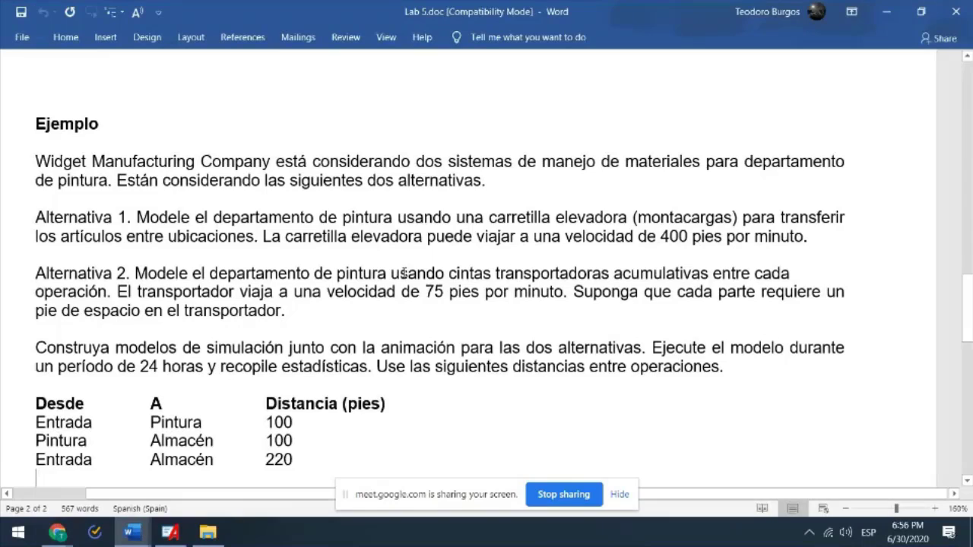
pyautogui.hotkey('alt', 'Tab')
pyautogui.click(522, 433)
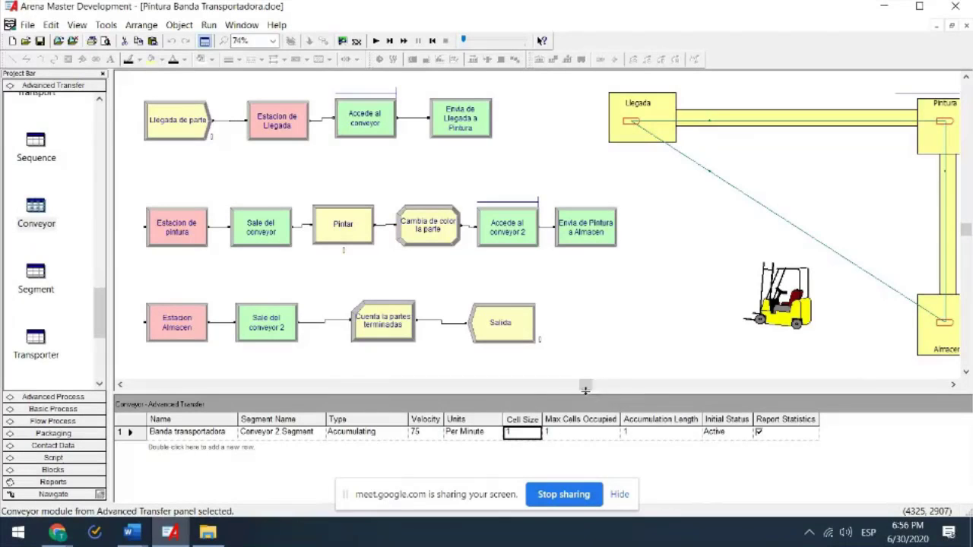
pyautogui.click(584, 436)
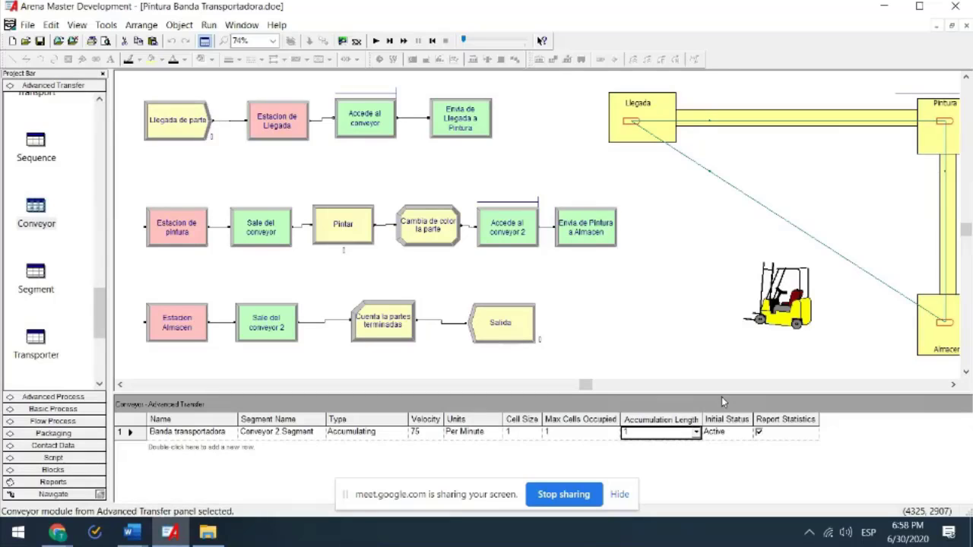
pyautogui.click(730, 432)
pyautogui.click(748, 433)
pyautogui.click(751, 435)
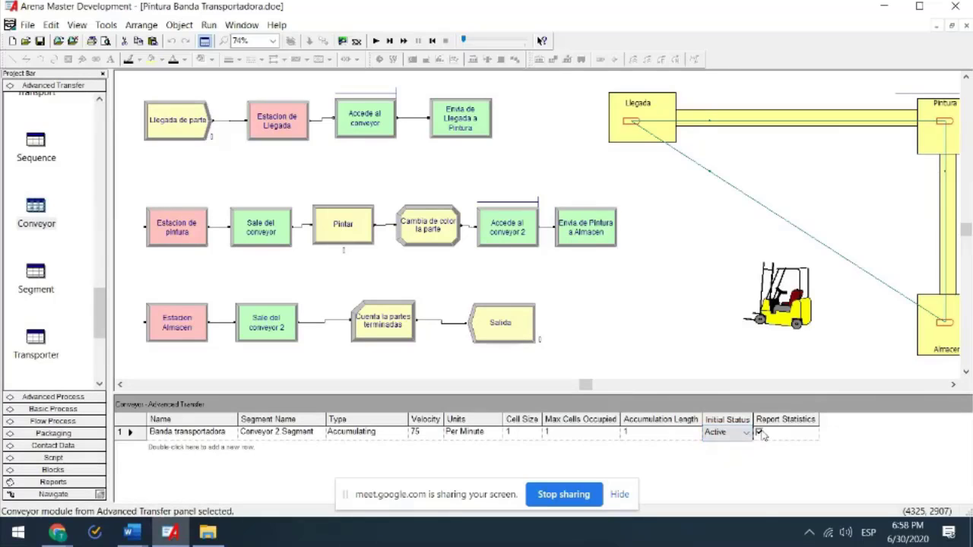
pyautogui.click(777, 435)
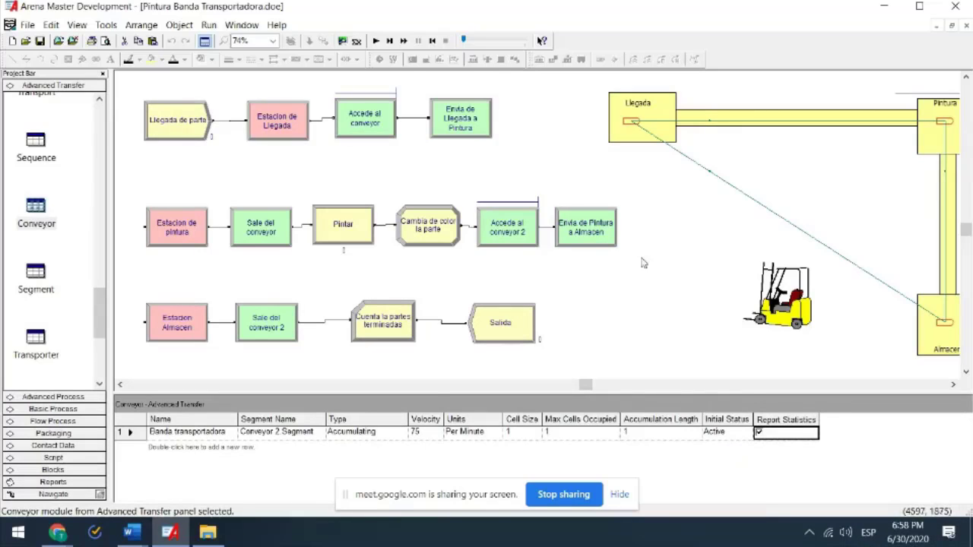
# - Open the conveyor's segment definition in the Segment data module and set its beginning station to Llegada
pyautogui.click(37, 276)
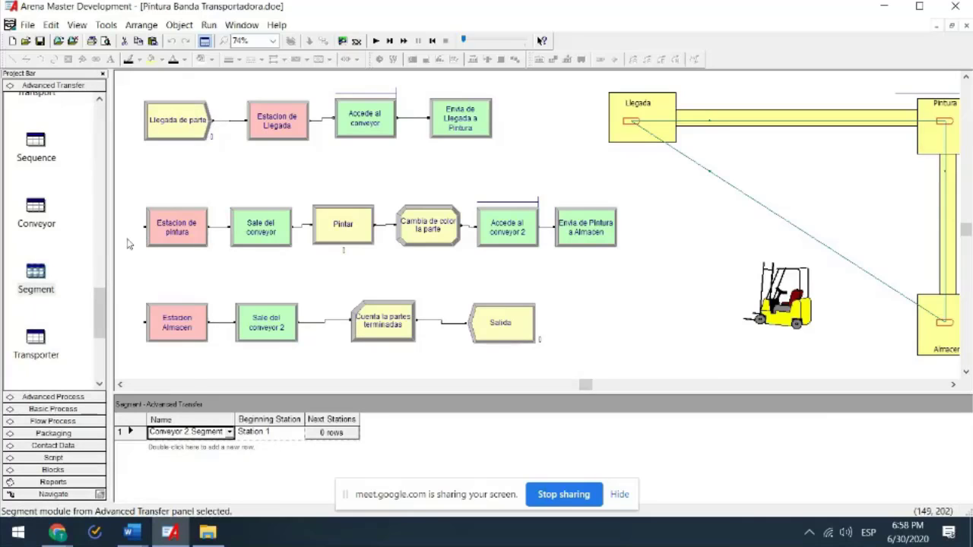
pyautogui.click(299, 432)
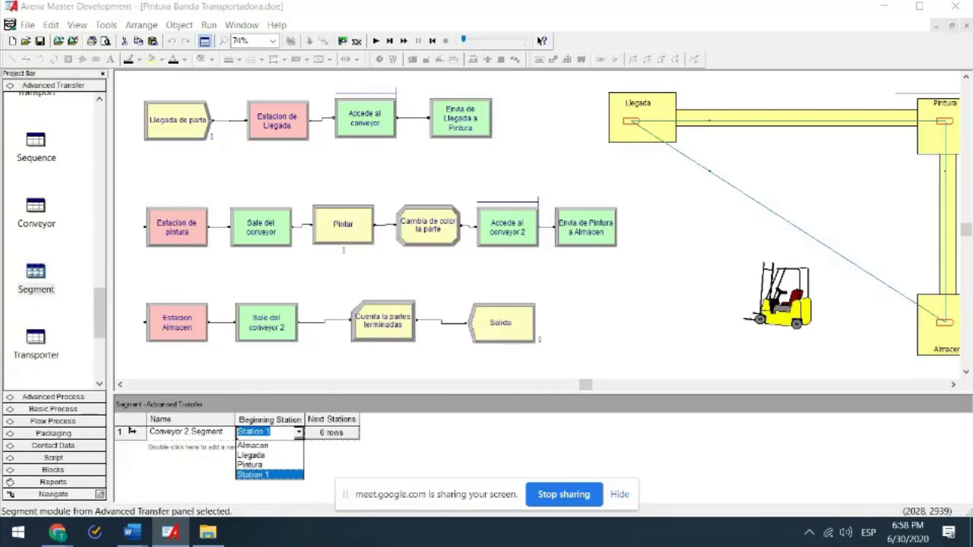
pyautogui.doubleClick(130, 431)
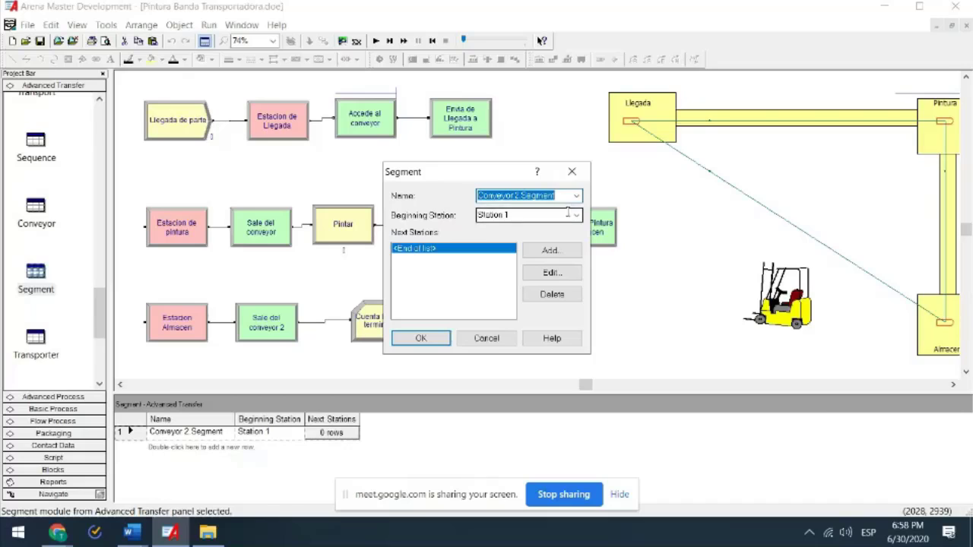
pyautogui.click(576, 215)
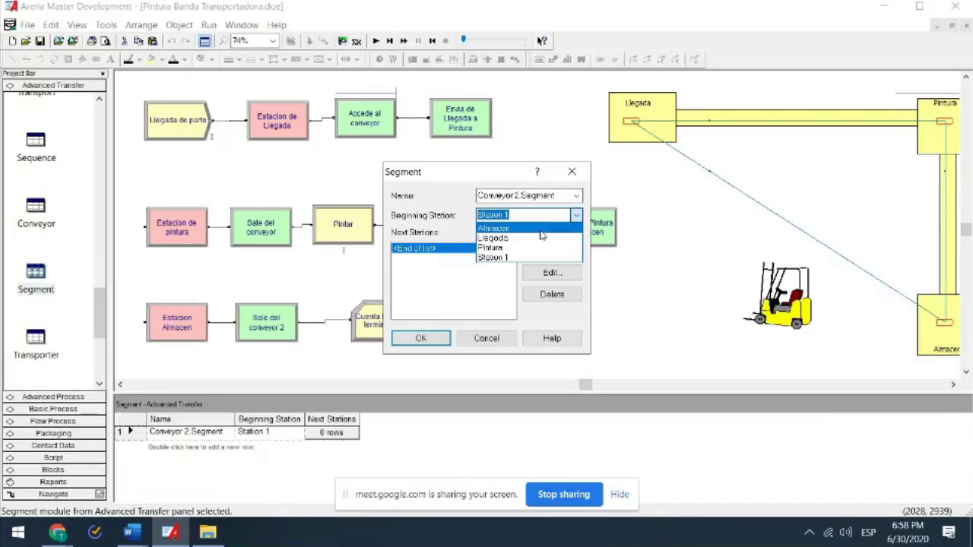
pyautogui.click(534, 238)
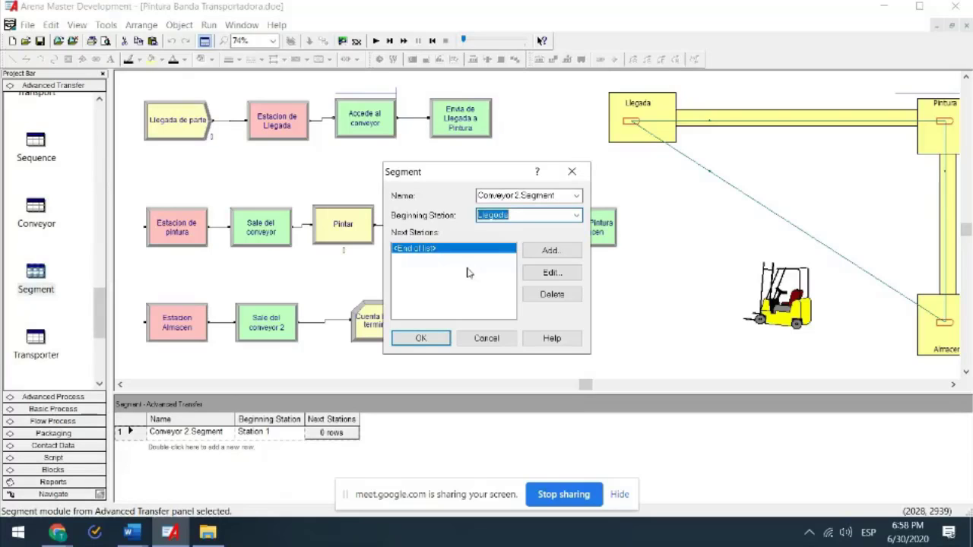
# - Add Pintura as a next station of the conveyor segment with a length of 100
pyautogui.click(542, 257)
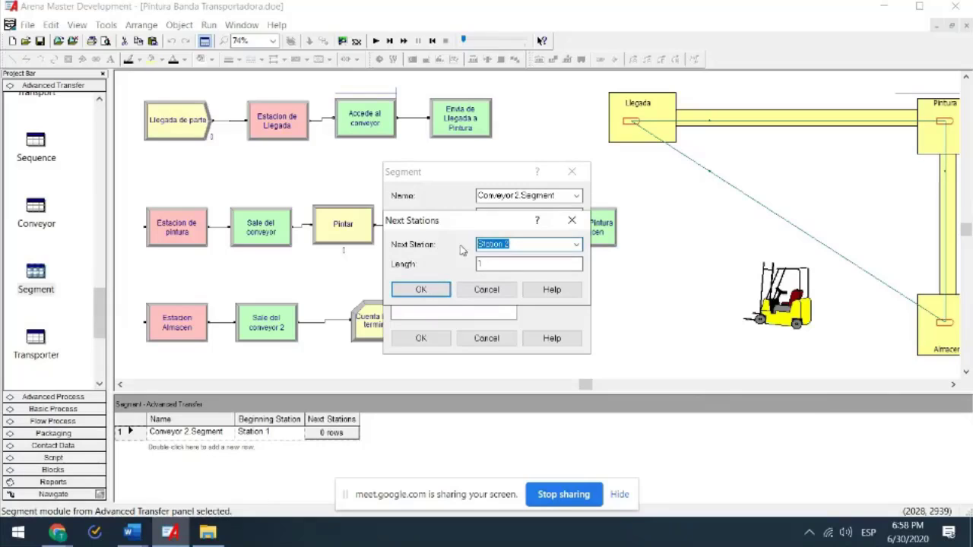
pyautogui.click(576, 244)
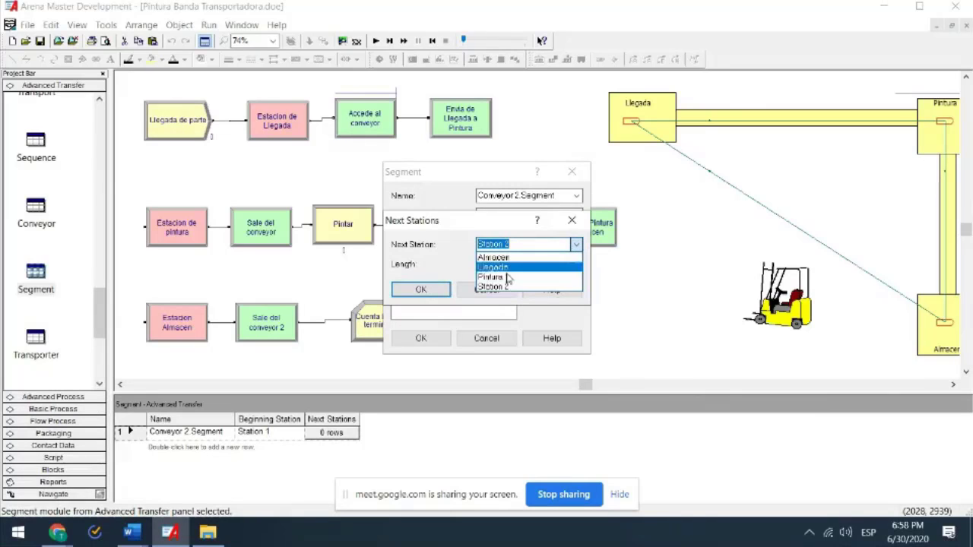
pyautogui.click(503, 278)
pyautogui.click(502, 265)
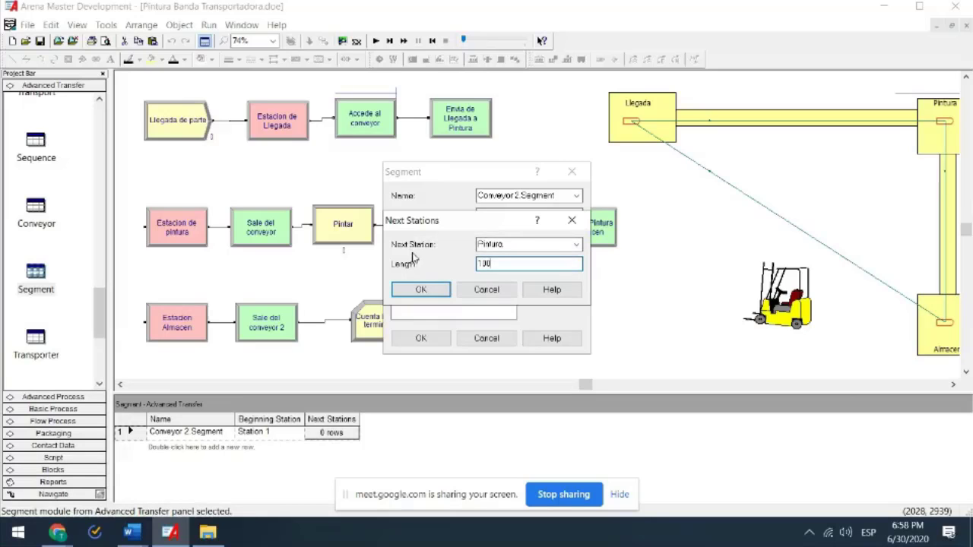
pyautogui.click(403, 289)
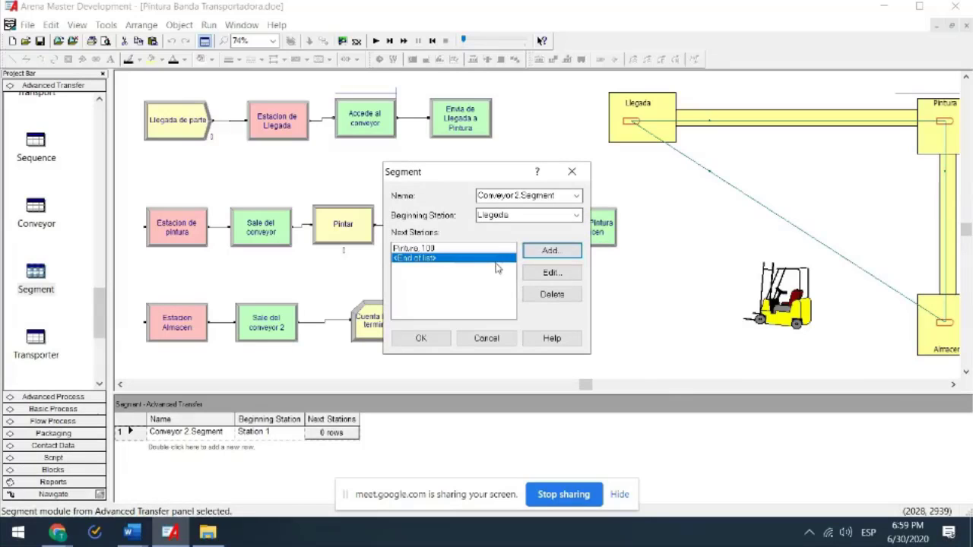
# - Add Almacen as the second next station with a length of 100 and accept the segment definition
pyautogui.click(532, 253)
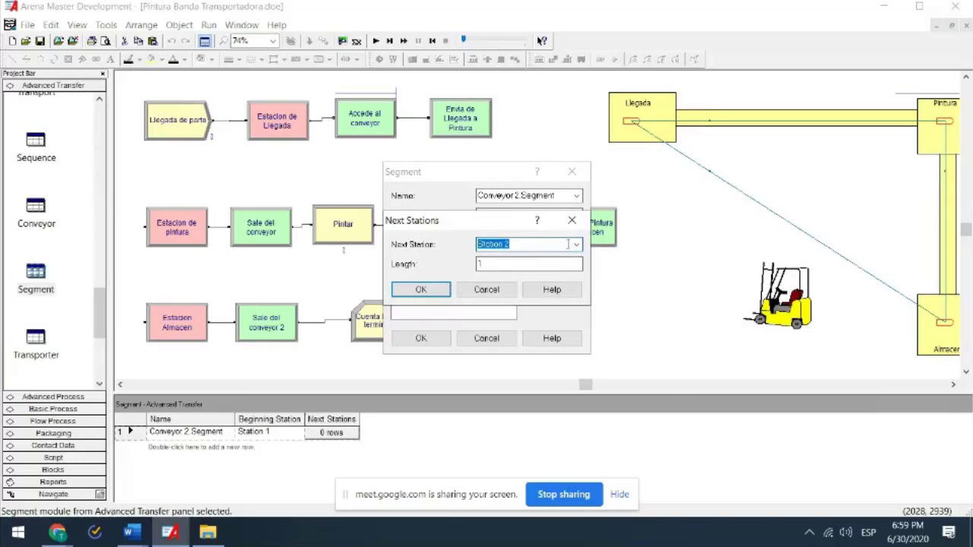
pyautogui.click(570, 244)
pyautogui.click(521, 258)
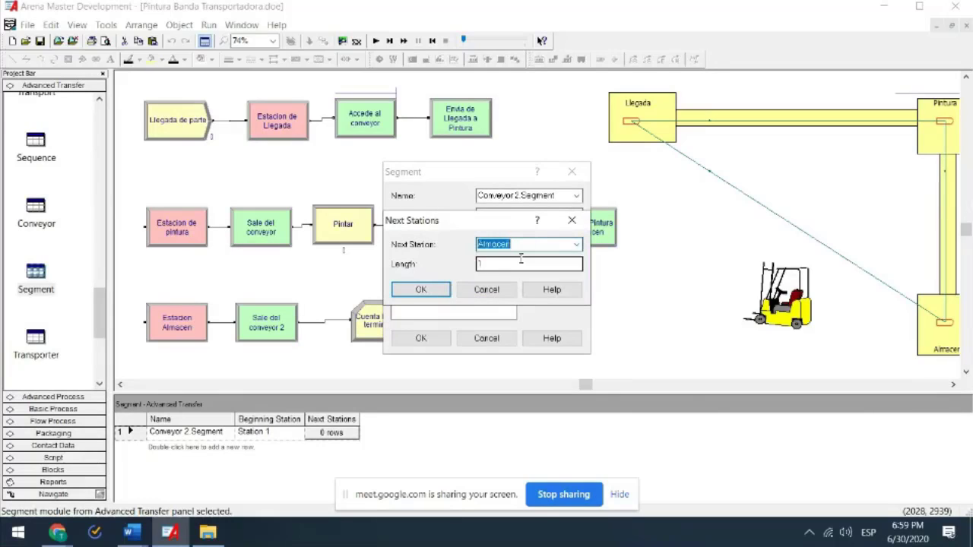
pyautogui.click(502, 264)
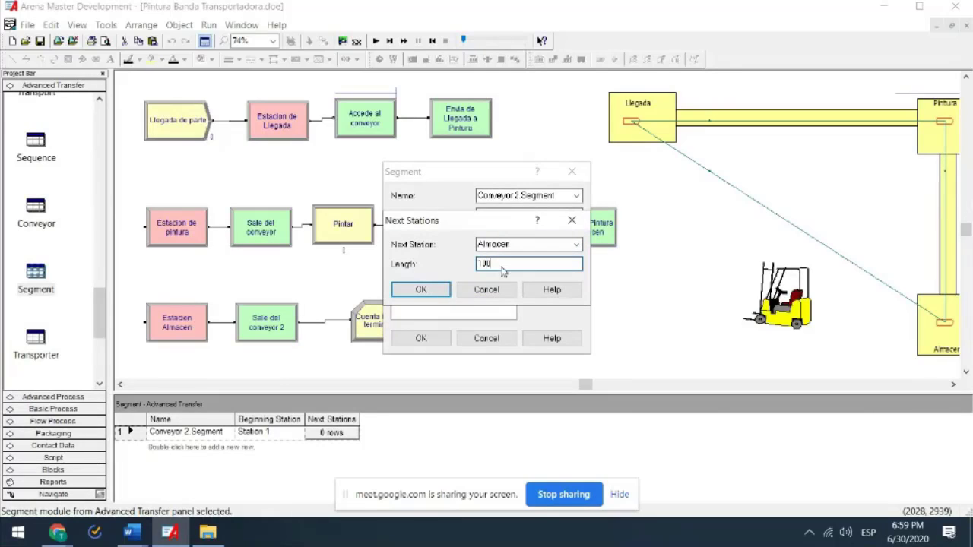
pyautogui.click(422, 289)
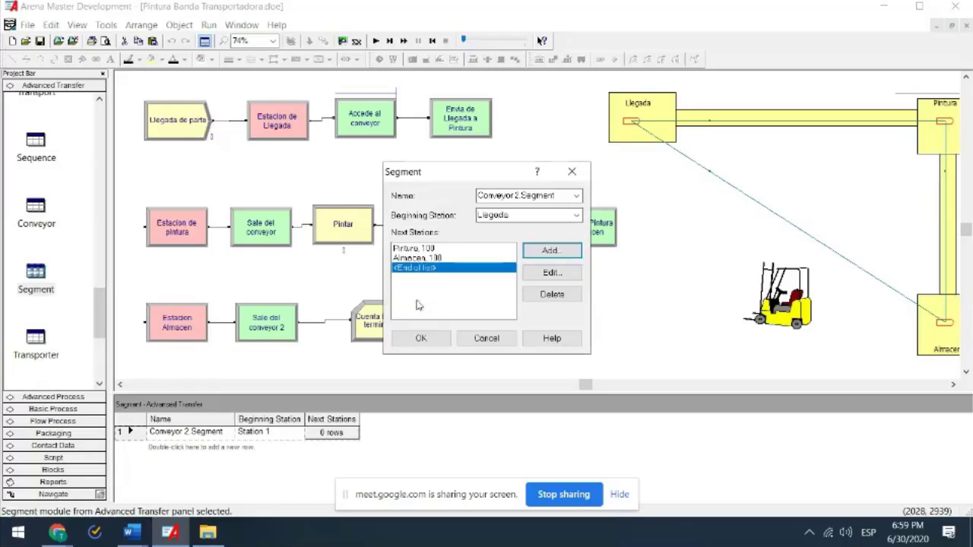
pyautogui.click(404, 342)
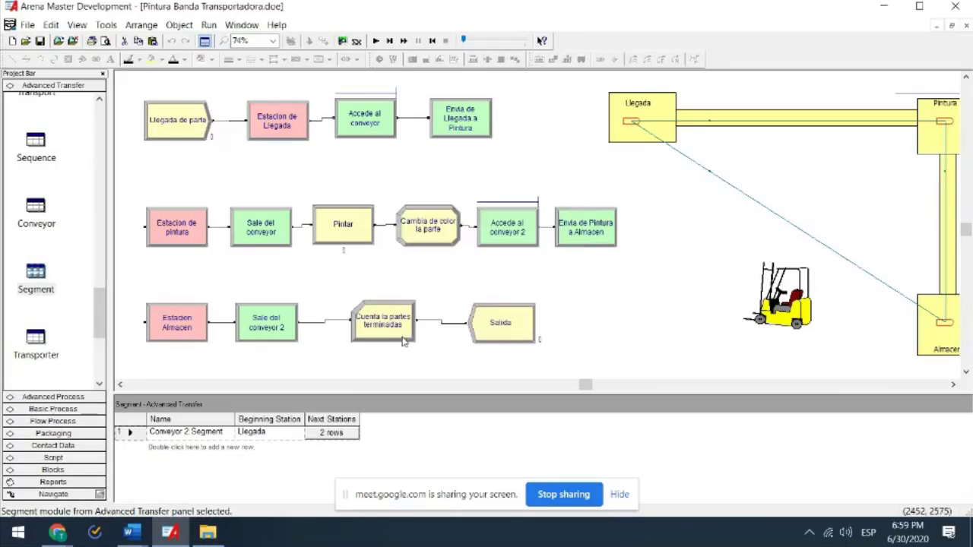
# - Run the conveyor simulation to check the part flow through the modules, and end the run
pyautogui.click(376, 40)
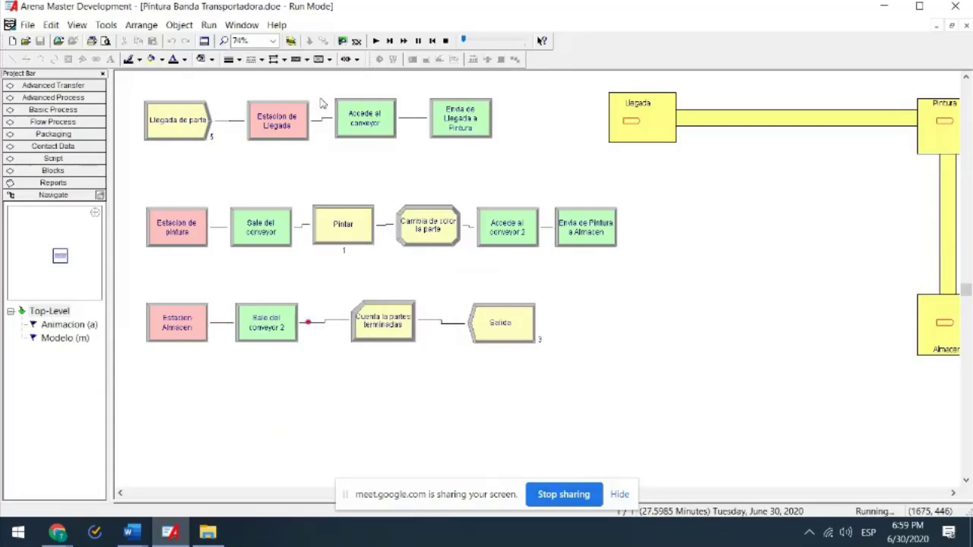
pyautogui.click(446, 42)
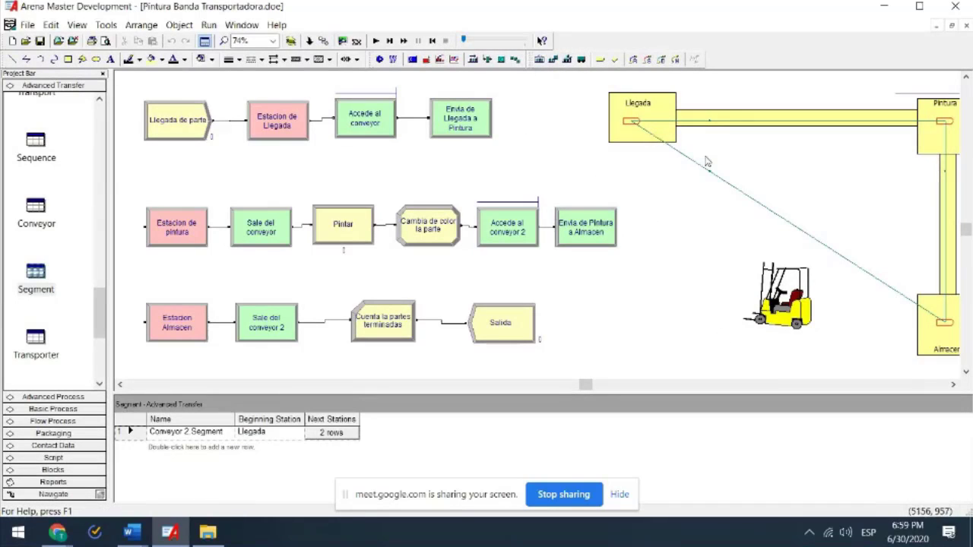
# - Delete the forklift picture, the distance paths and the Llegada, Pintura and Almacen station markers from the animation layout
pyautogui.click(634, 122)
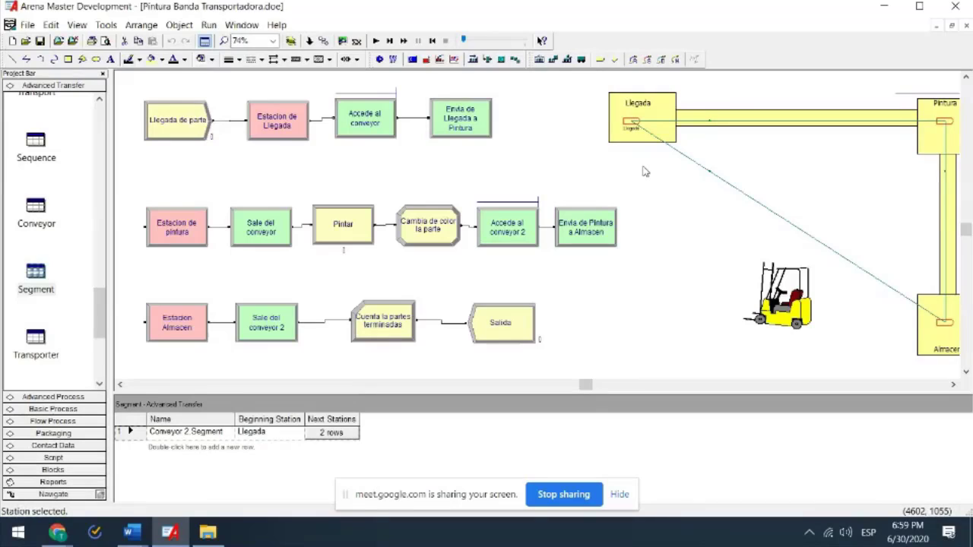
pyautogui.press('Right')
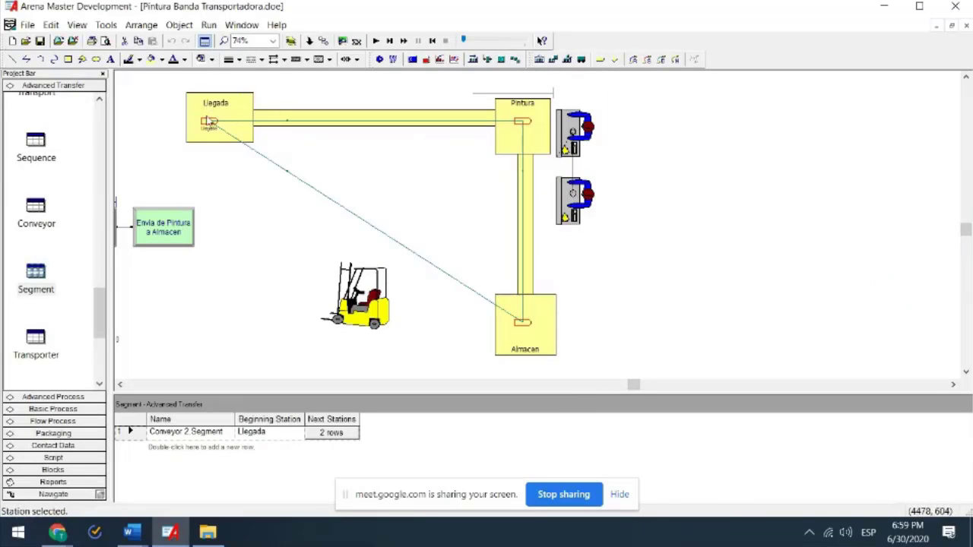
pyautogui.click(211, 122)
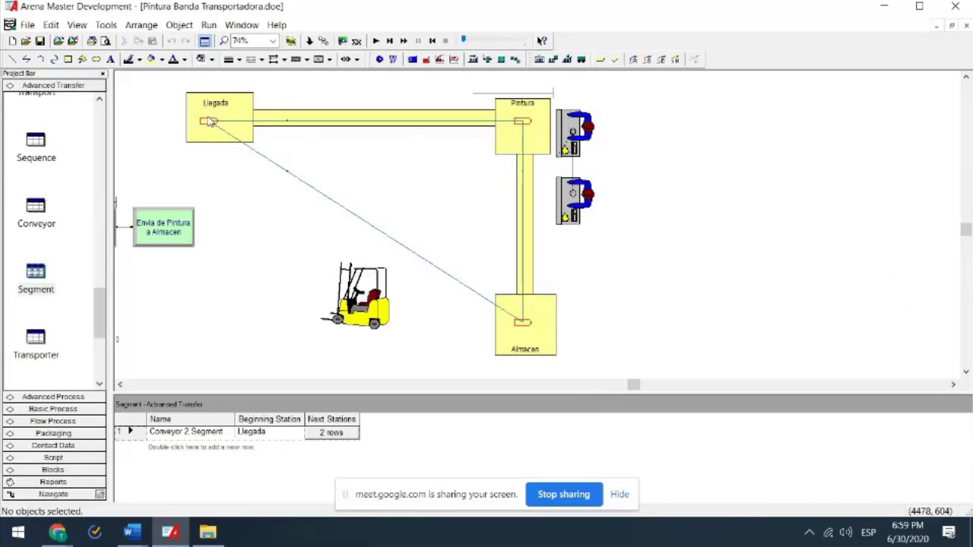
pyautogui.click(364, 267)
pyautogui.press('Delete')
pyautogui.click(513, 191)
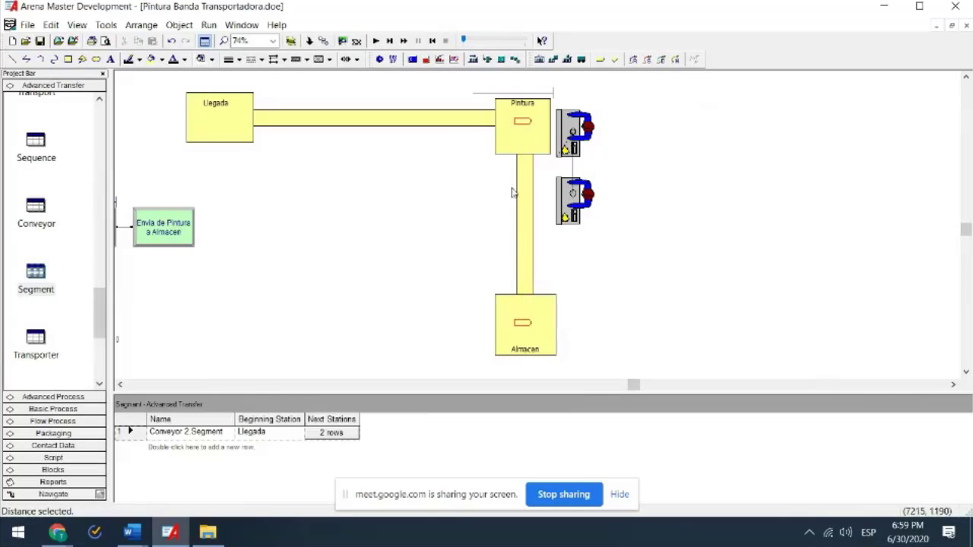
pyautogui.click(522, 123)
pyautogui.click(518, 322)
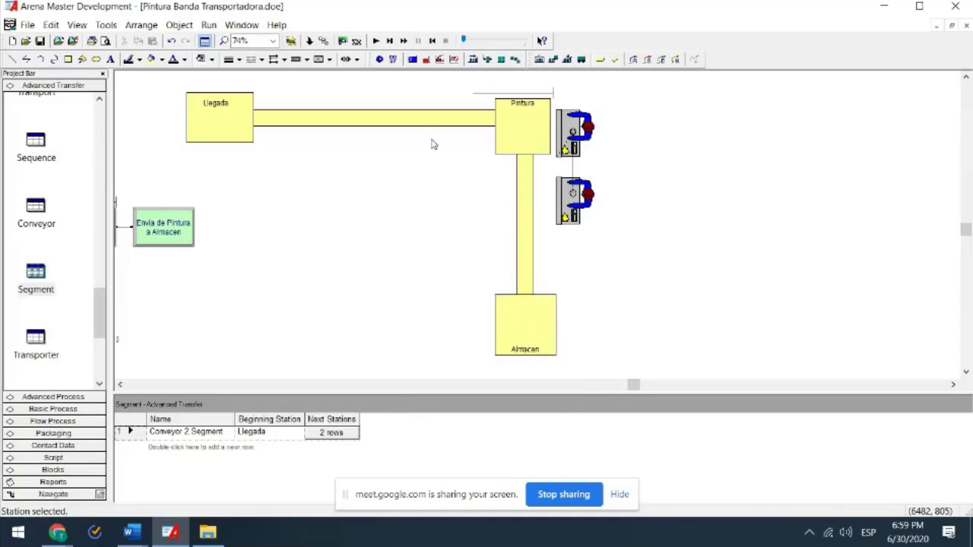
# - Add an animated segment for Conveyor 2.Segment from Llegada to Pintura, drawn along the horizontal yellow lane between both station boxes
pyautogui.click(652, 66)
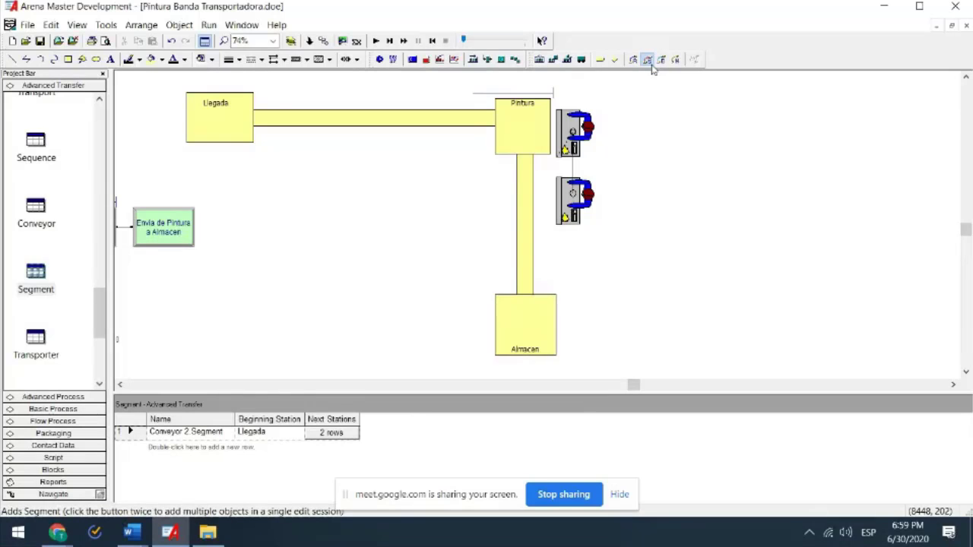
pyautogui.click(812, 350)
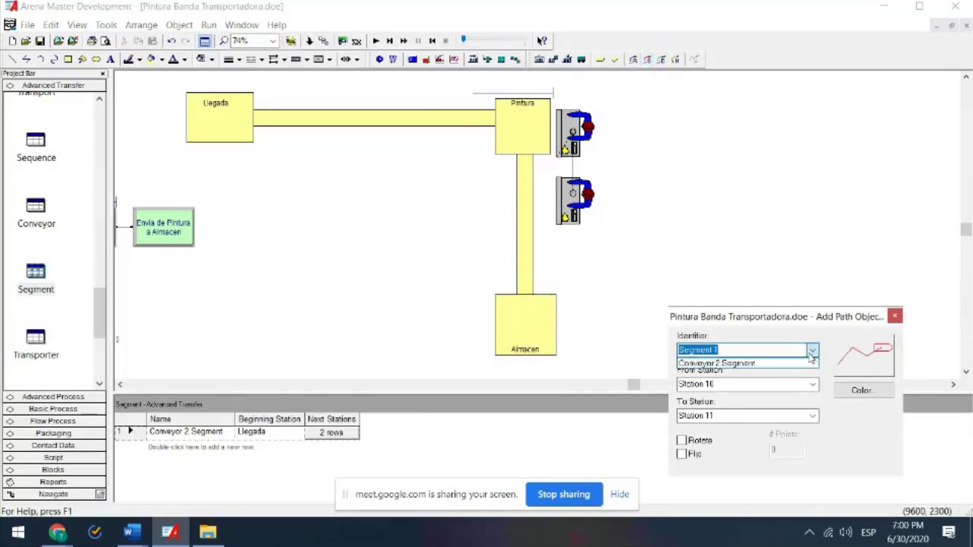
pyautogui.click(791, 364)
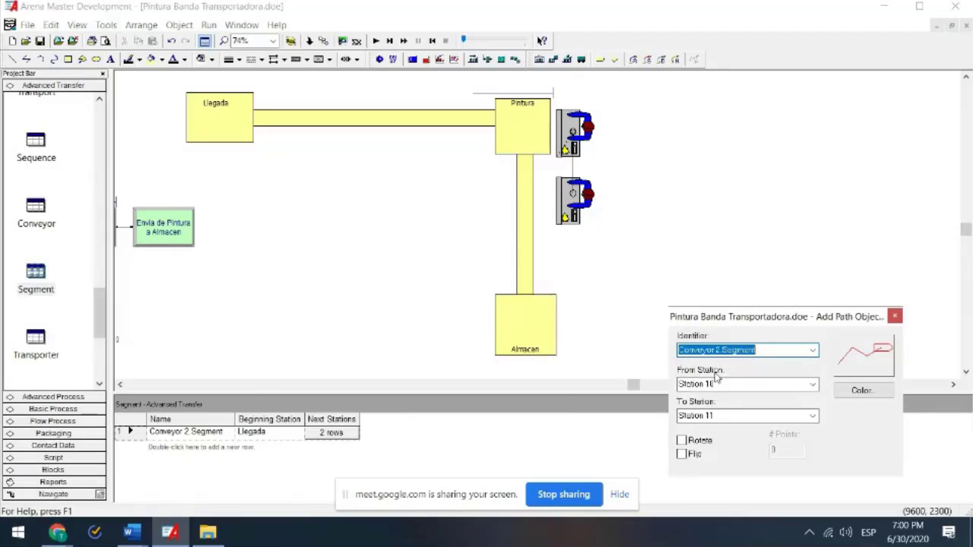
pyautogui.click(810, 385)
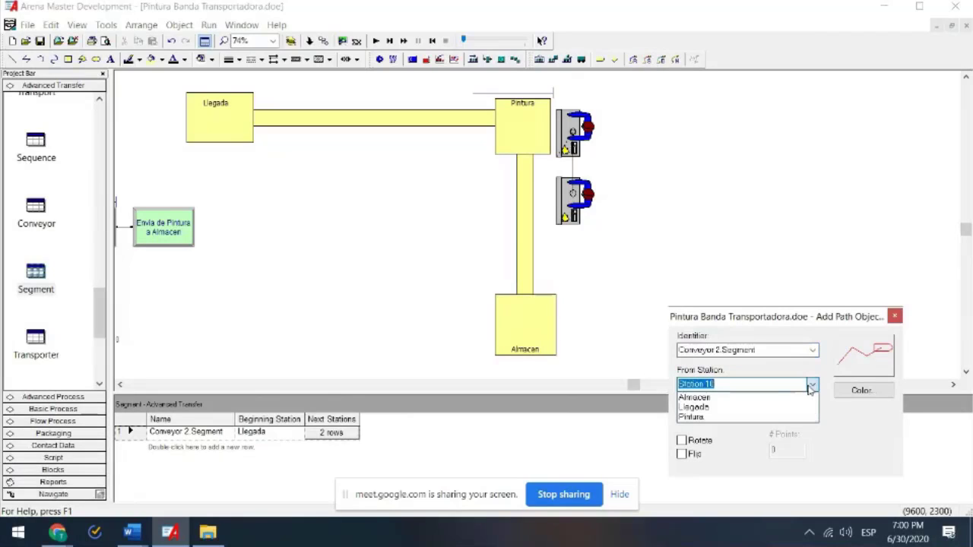
pyautogui.click(764, 407)
pyautogui.click(813, 417)
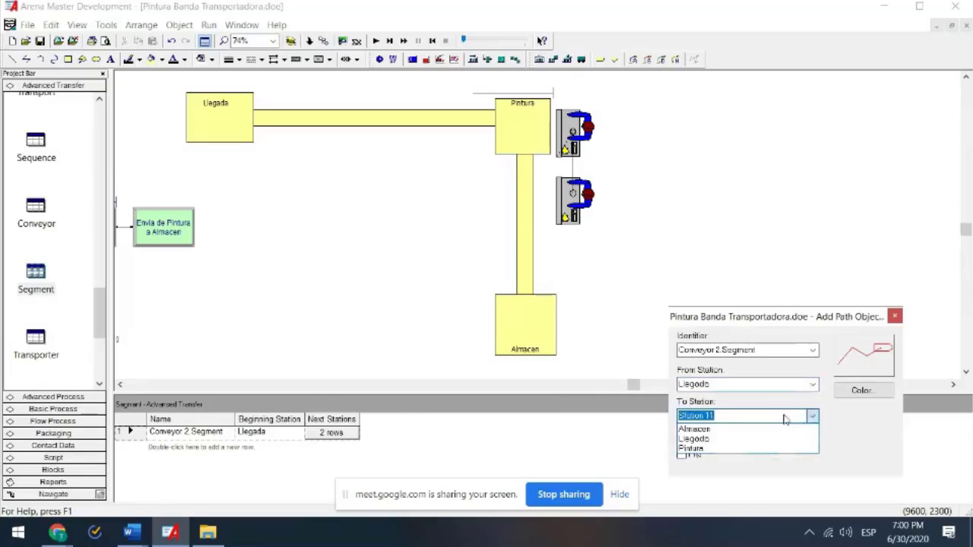
pyautogui.click(743, 447)
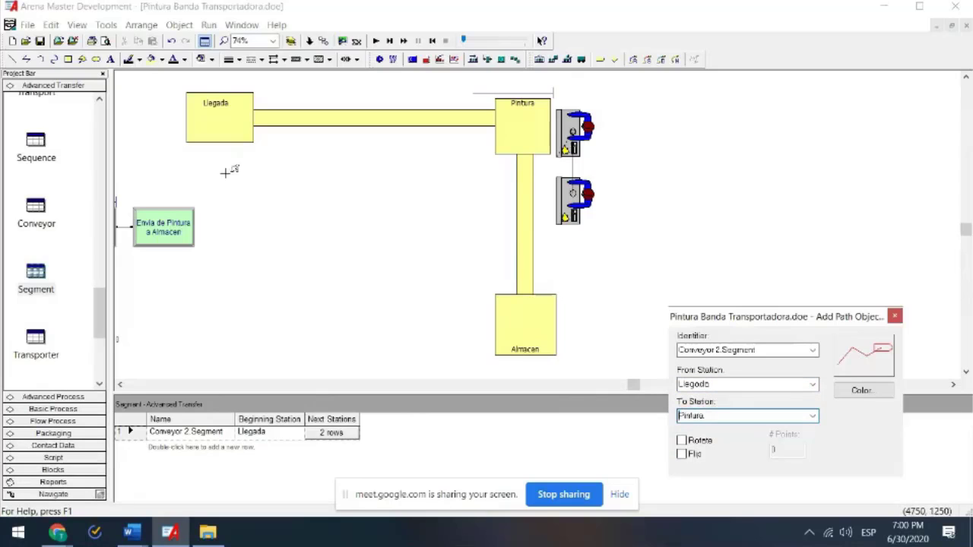
pyautogui.click(215, 114)
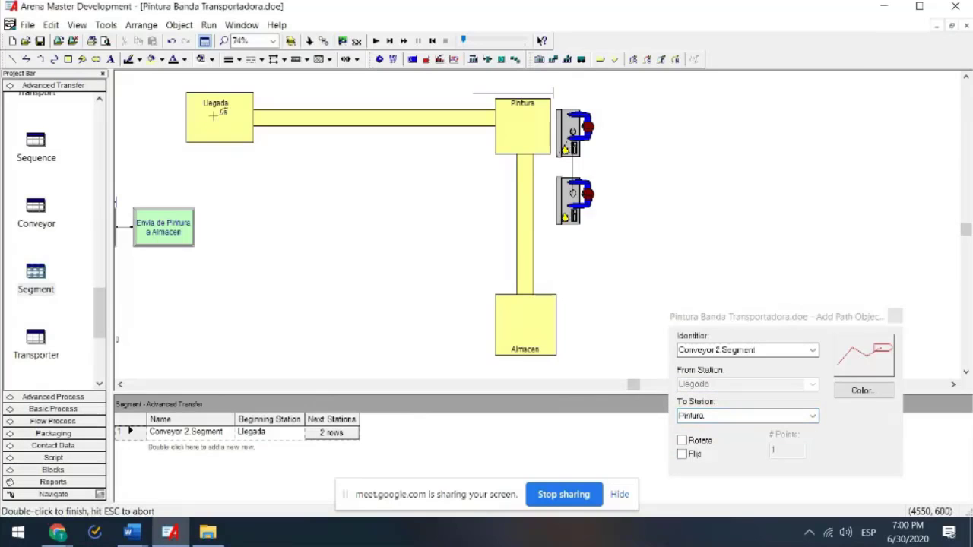
pyautogui.doubleClick(516, 117)
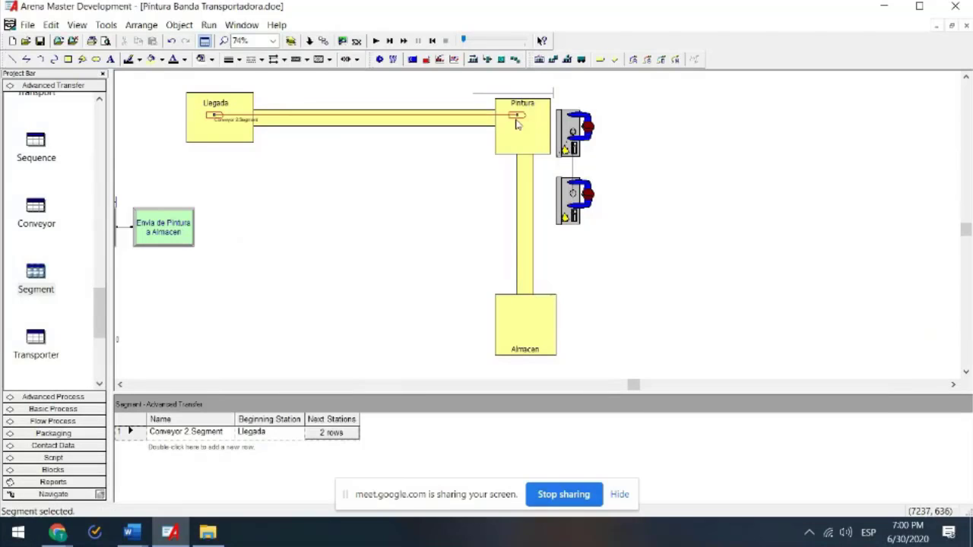
# - Add an animated segment for Conveyor 2.Segment from Pintura to Almacen, drawn along the vertical yellow lane between both station boxes
pyautogui.click(646, 60)
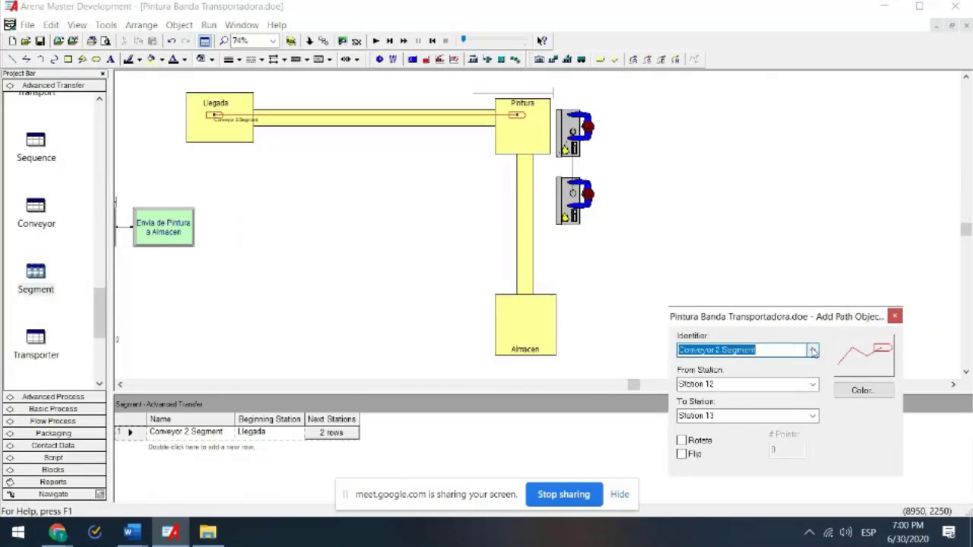
pyautogui.click(813, 385)
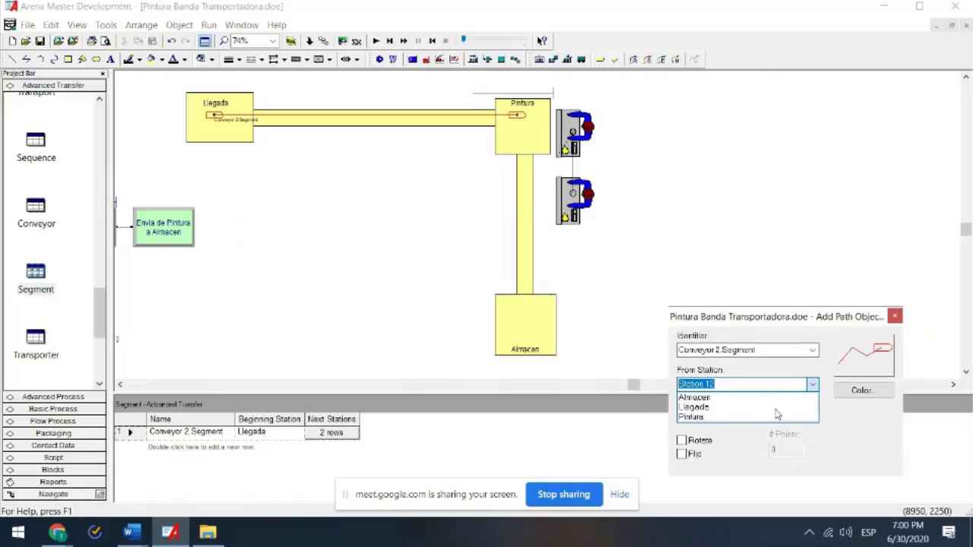
pyautogui.click(795, 417)
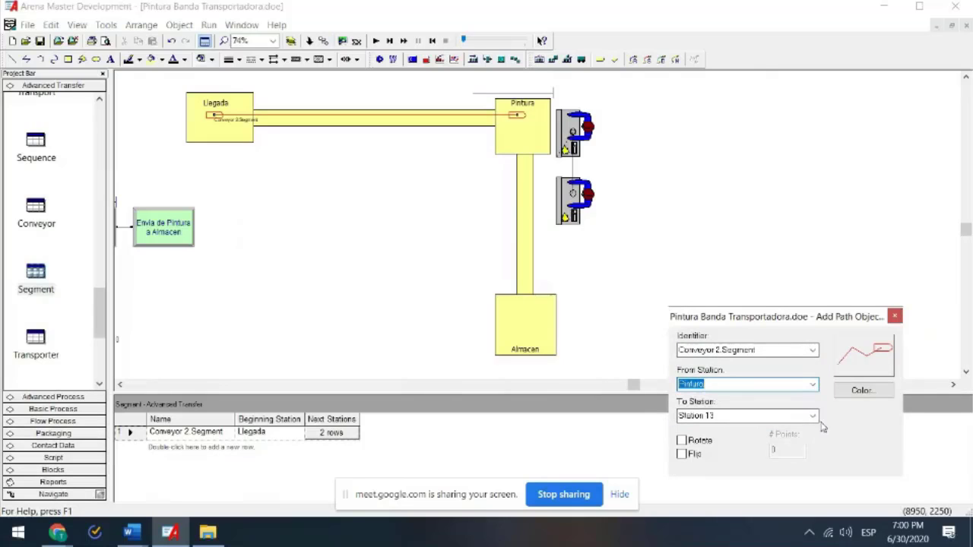
pyautogui.click(814, 416)
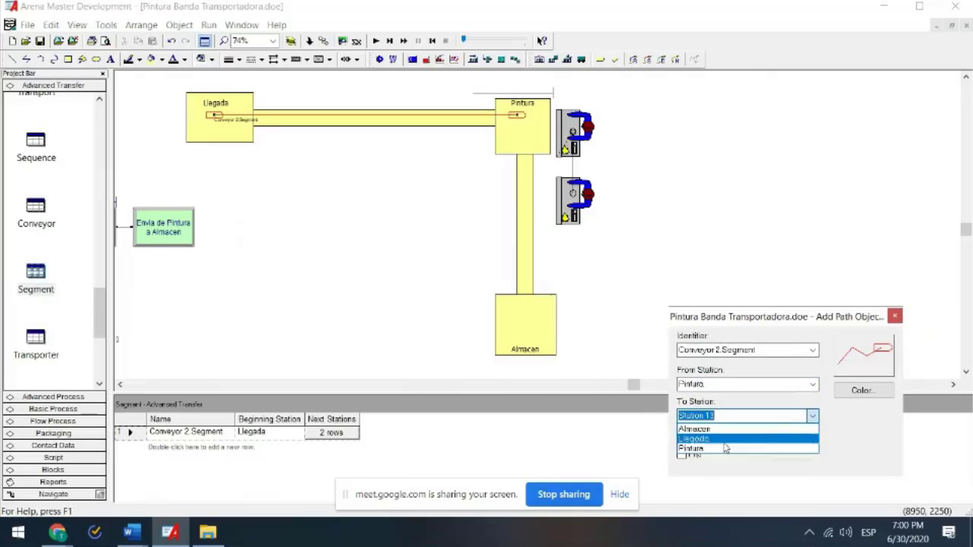
pyautogui.click(725, 429)
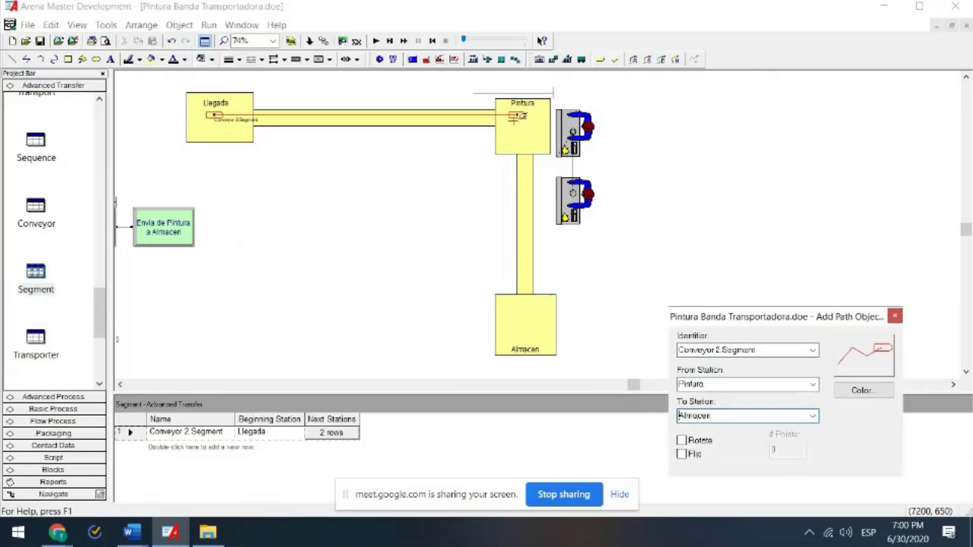
pyautogui.click(517, 115)
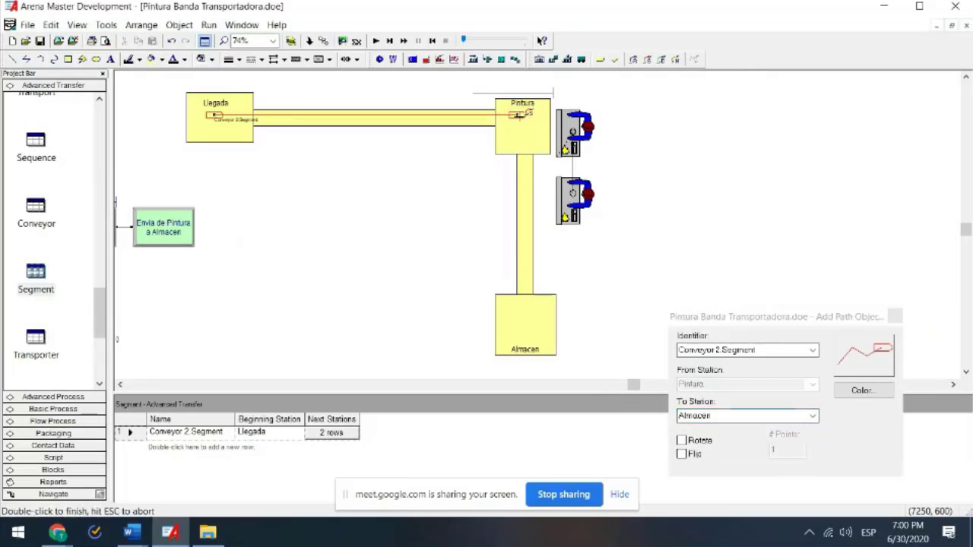
pyautogui.doubleClick(526, 317)
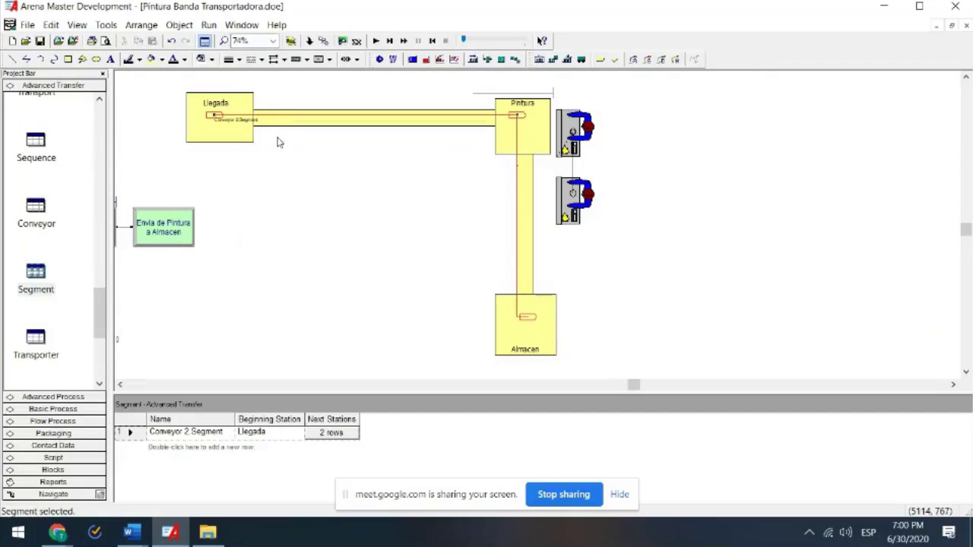
pyautogui.click(279, 220)
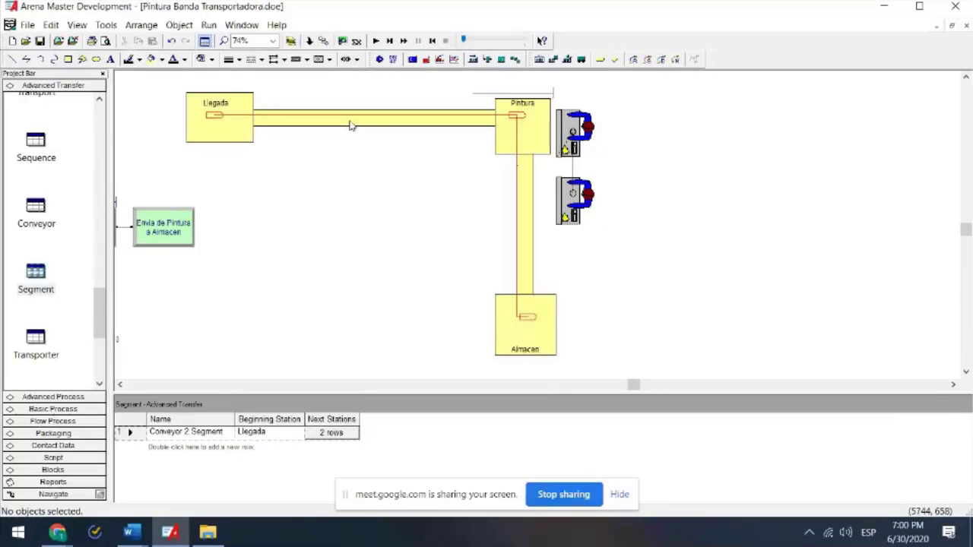
pyautogui.click(329, 60)
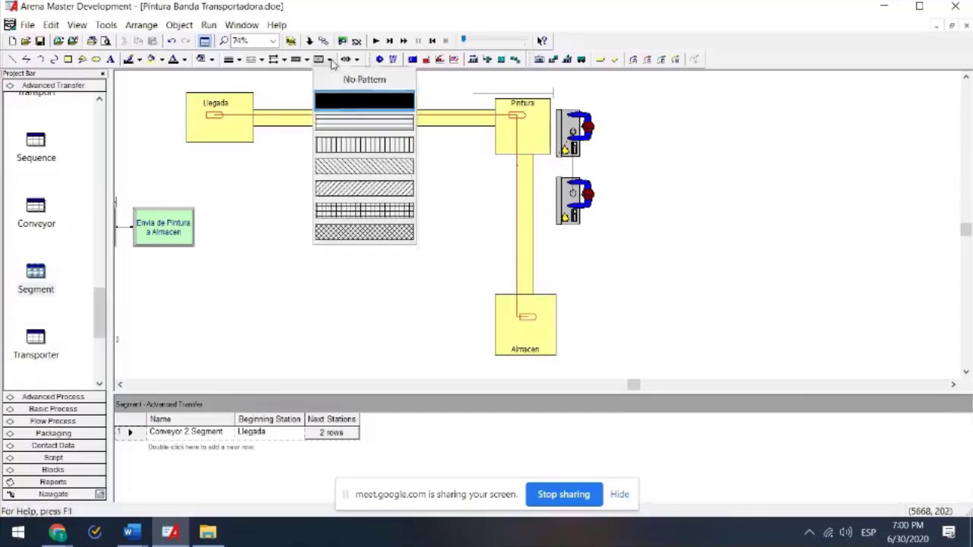
pyautogui.click(307, 60)
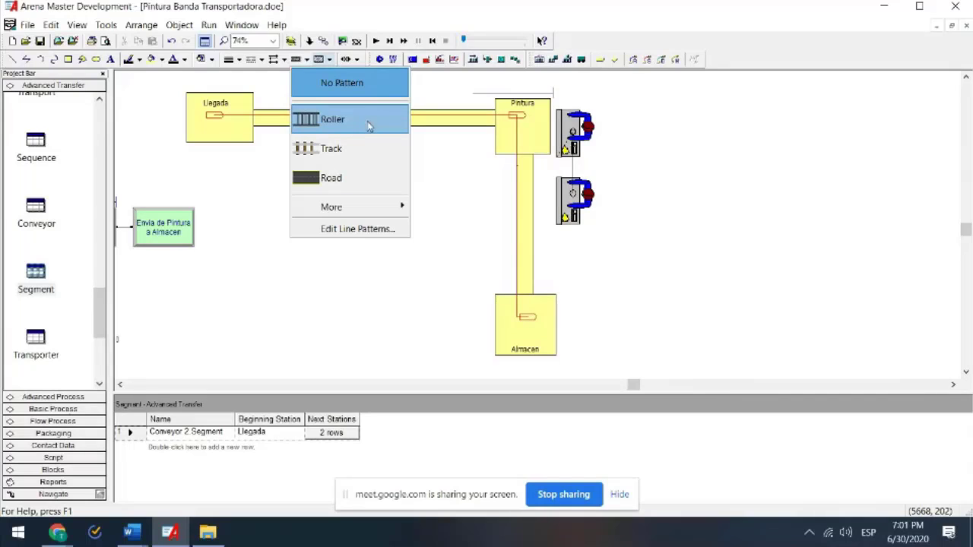
pyautogui.moveTo(379, 213)
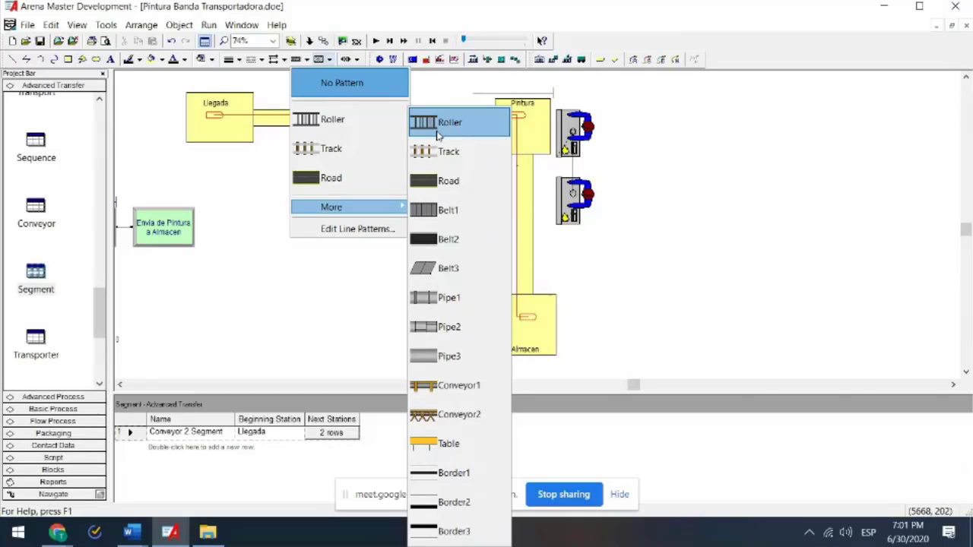
pyautogui.click(384, 5)
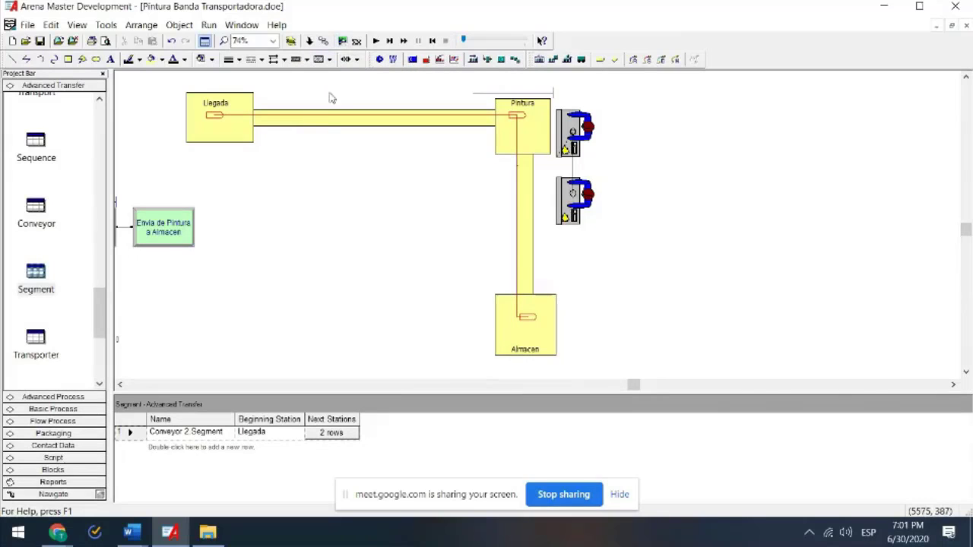
# - Apply the Roller line pattern to the conveyor segment from Llegada to Pintura, and run the simulation briefly to check its display
pyautogui.moveTo(323, 119)
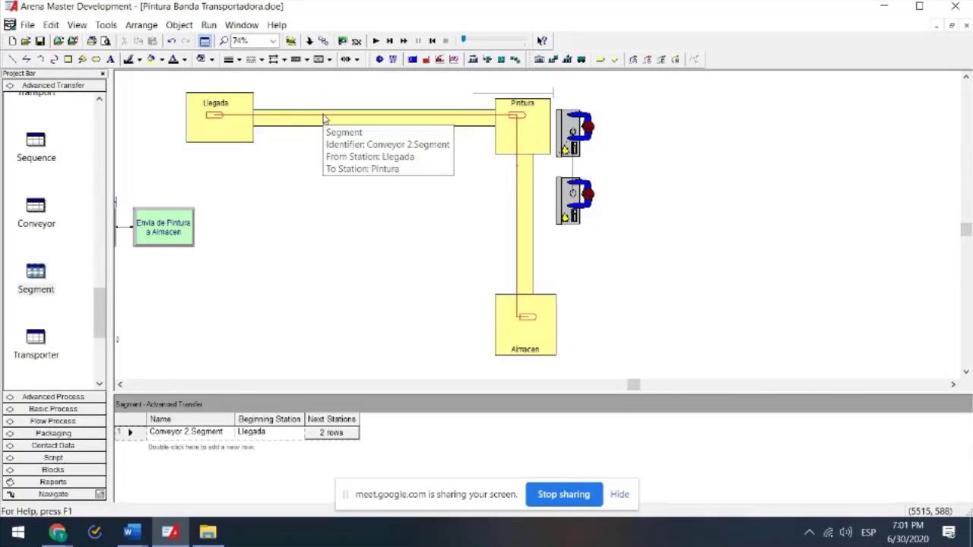
pyautogui.click(323, 119)
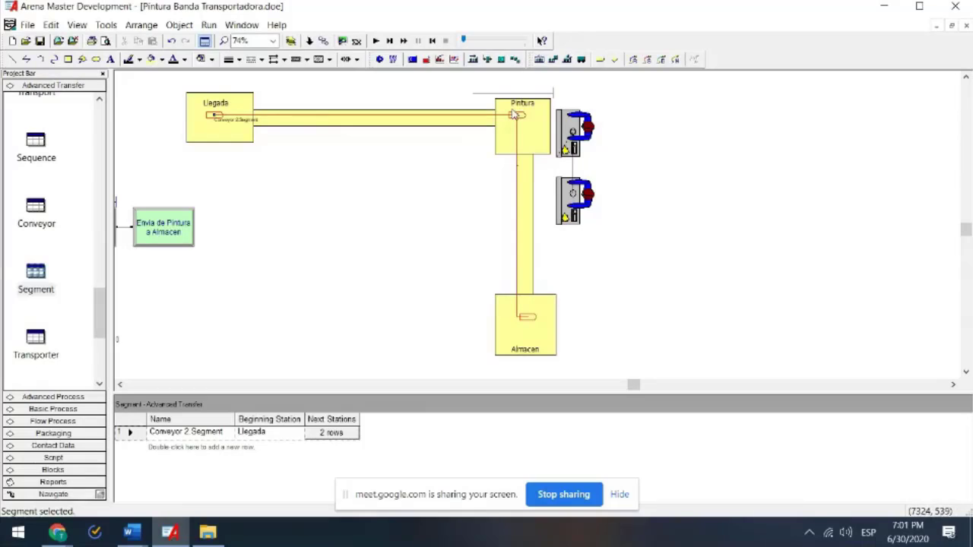
pyautogui.click(308, 64)
pyautogui.click(331, 126)
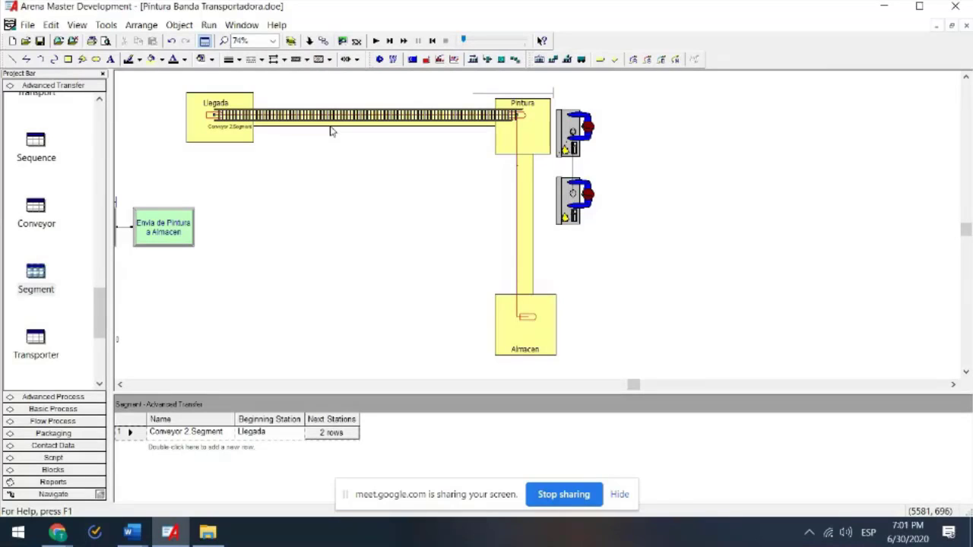
pyautogui.click(377, 41)
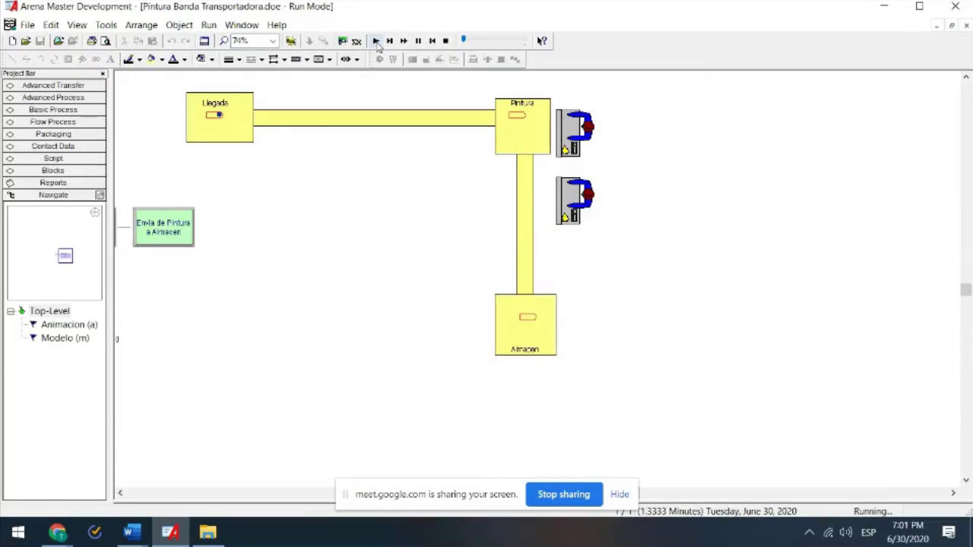
pyautogui.click(445, 42)
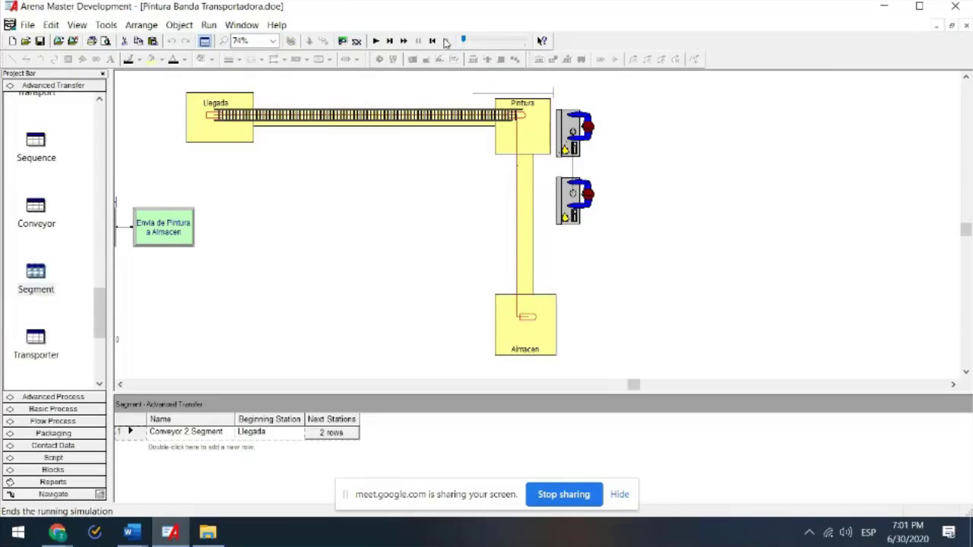
# - Remove the Roller line pattern from the conveyor segment between Llegada and Pintura
pyautogui.click(332, 117)
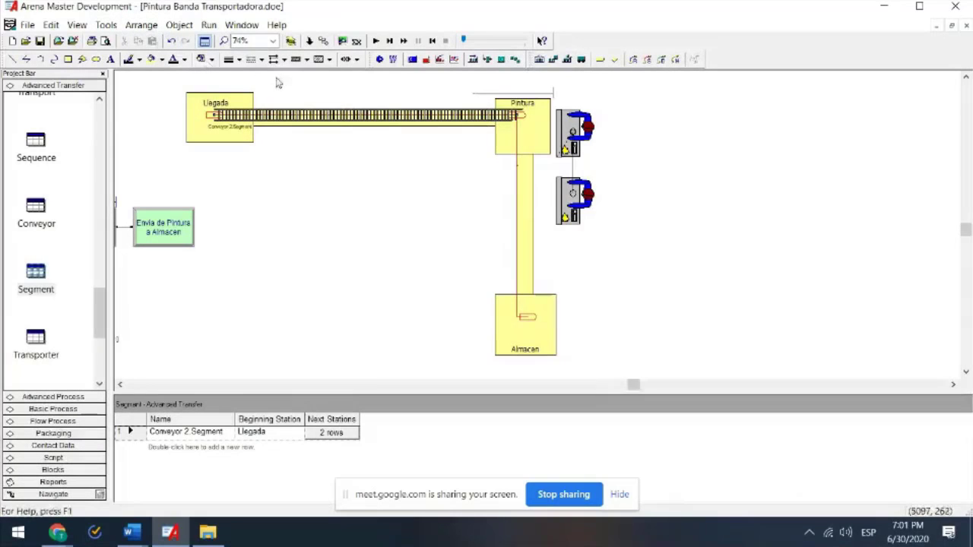
pyautogui.click(307, 59)
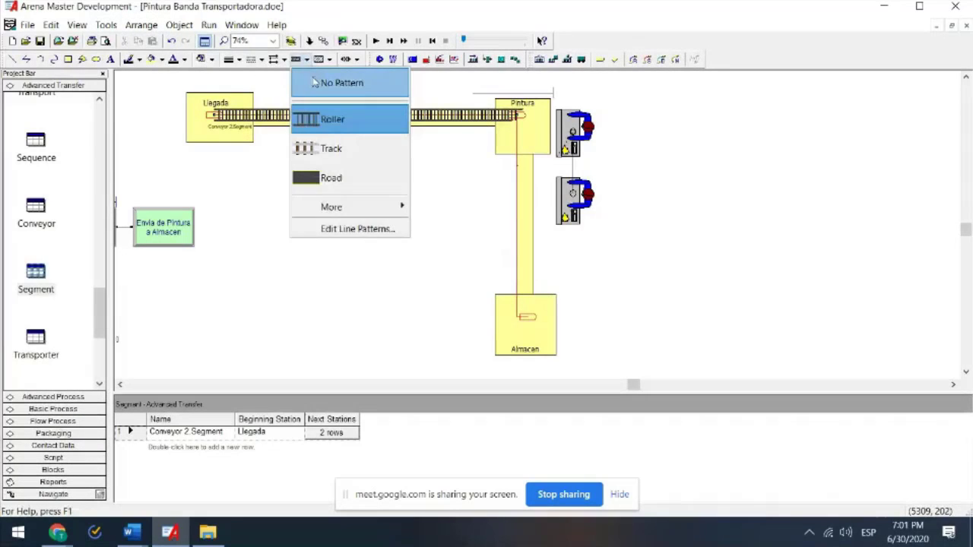
pyautogui.click(315, 113)
pyautogui.click(322, 174)
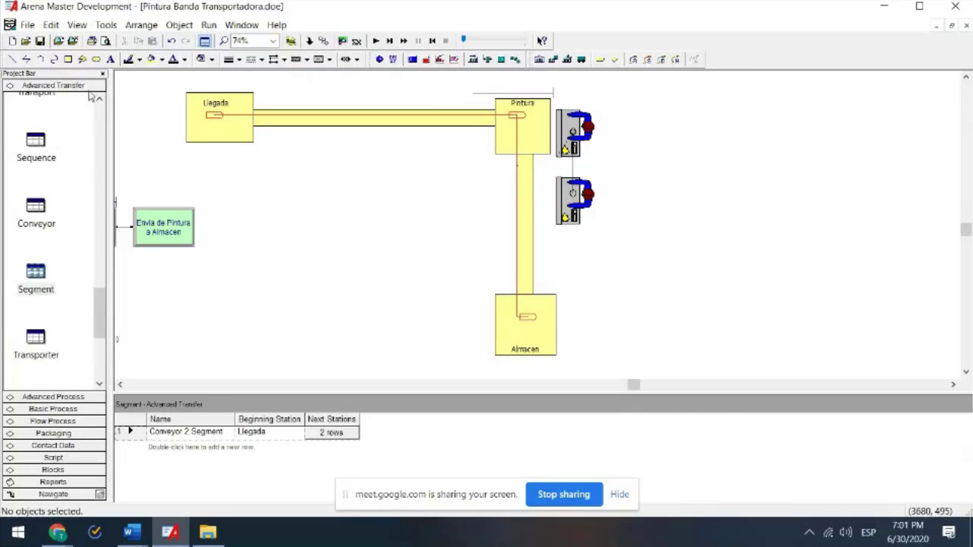
# - Draw a straight line with the Roller pattern over the segment from the Llegada station marker to the Pintura station marker
pyautogui.click(13, 59)
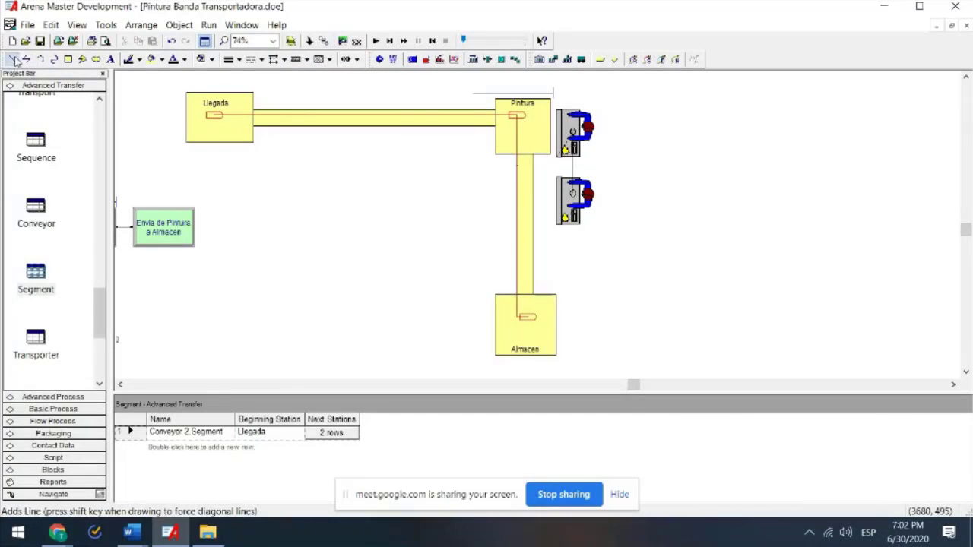
pyautogui.click(305, 60)
pyautogui.click(300, 114)
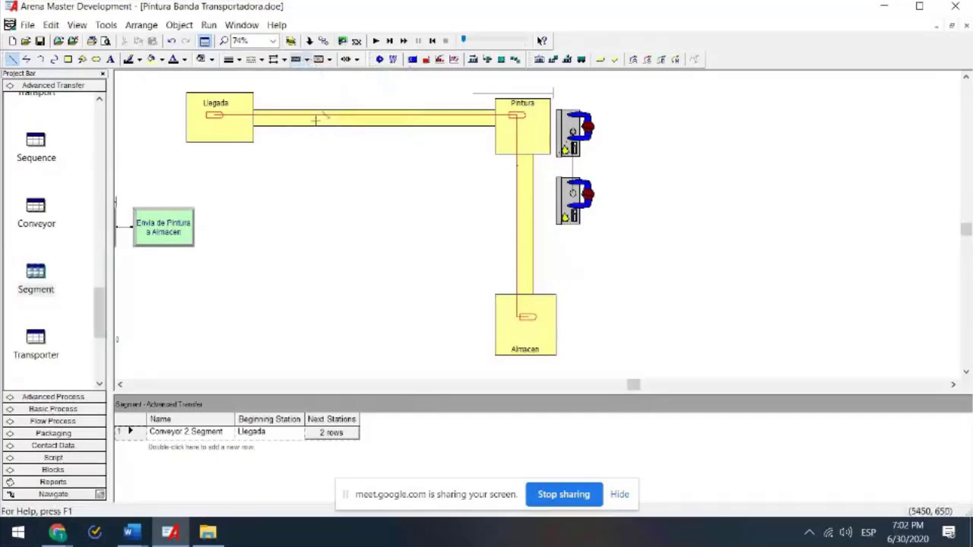
pyautogui.click(216, 115)
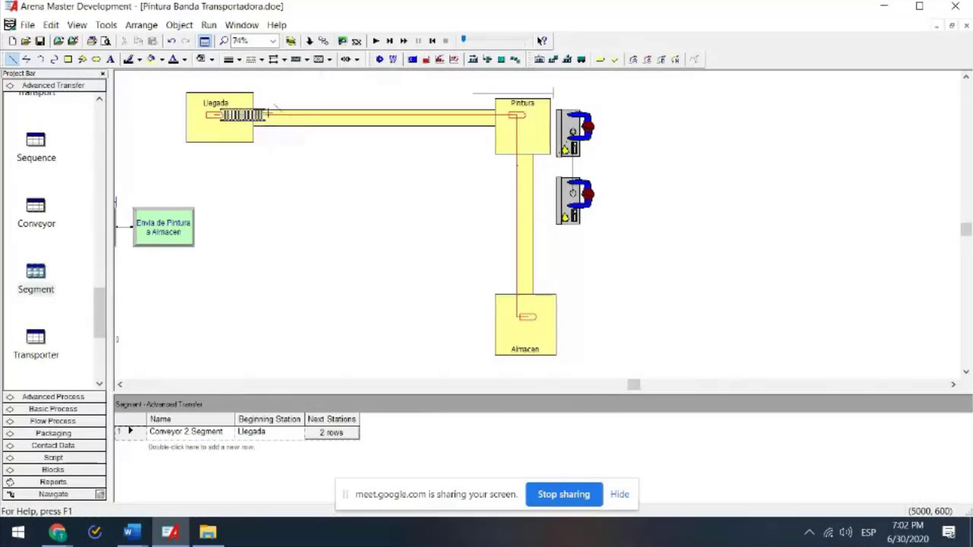
pyautogui.click(518, 114)
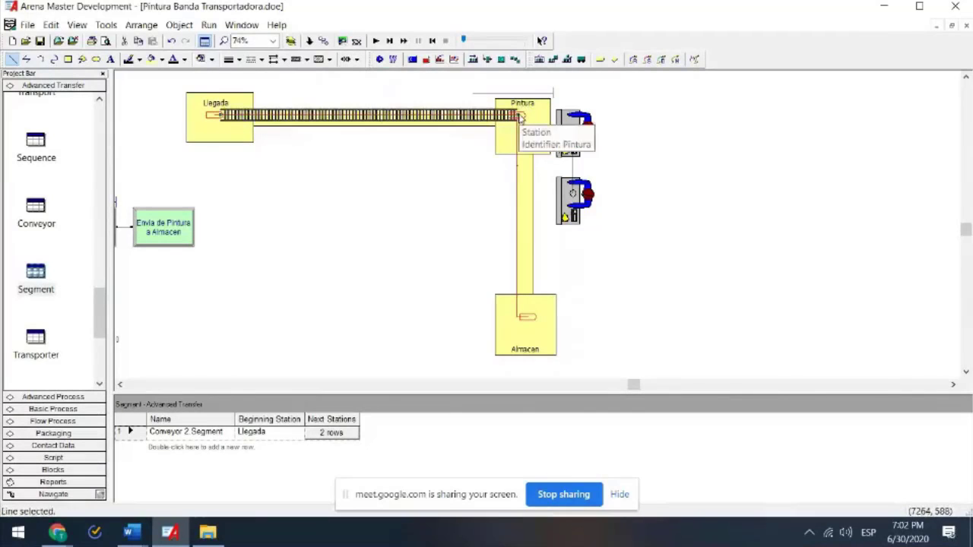
# - Draw a second Roller-patterned line straight down from the Pintura station marker to the Almacen station marker
pyautogui.click(12, 59)
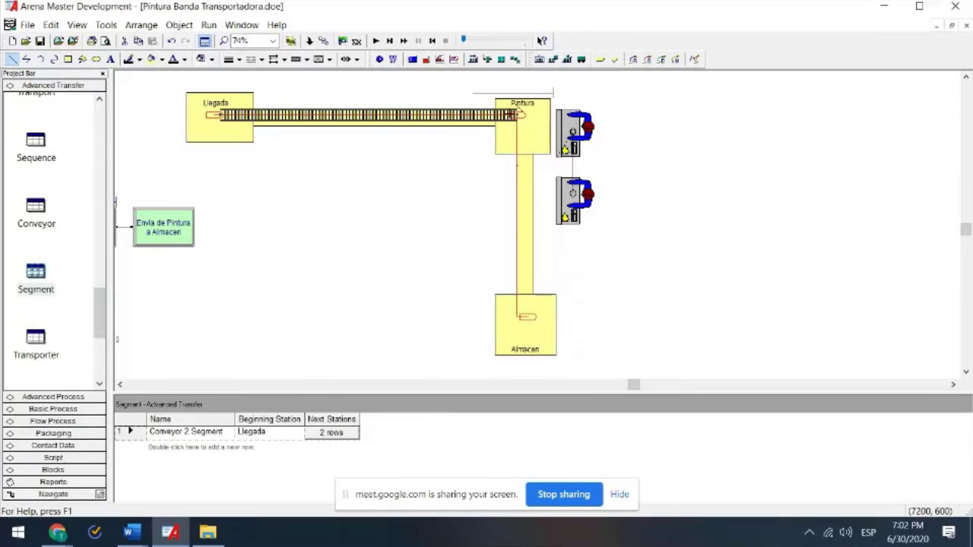
pyautogui.click(517, 115)
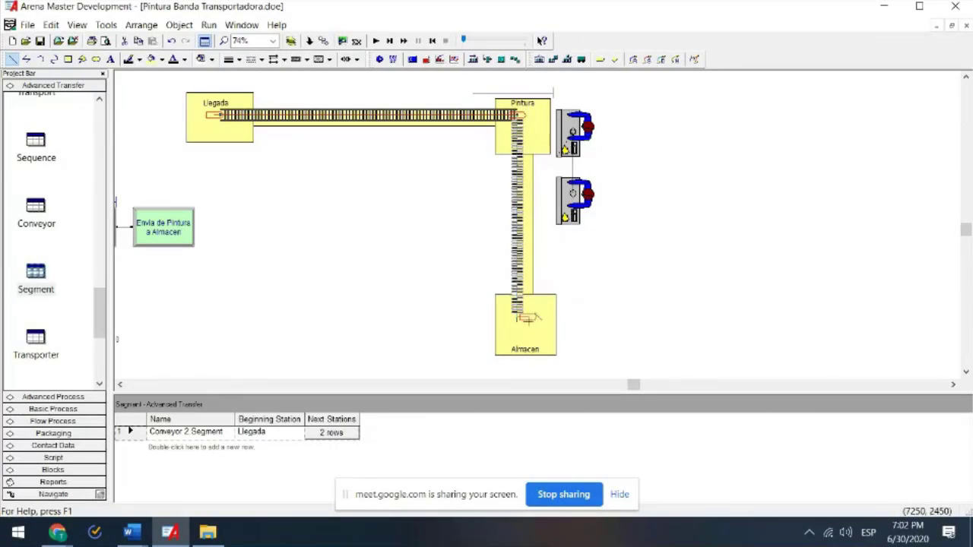
pyautogui.click(520, 318)
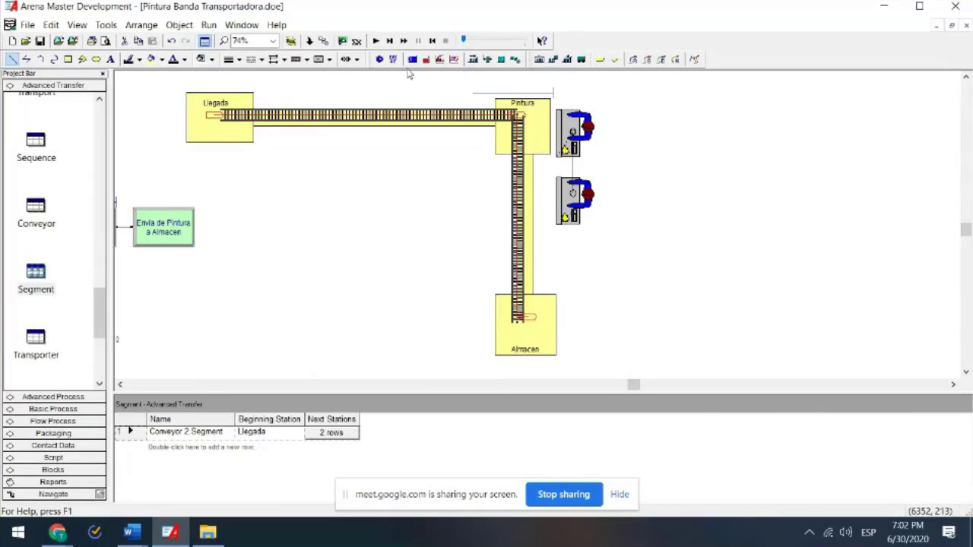
# - Run the simulation to completion at a raised animation speed, decline viewing the results, and end the run
pyautogui.click(376, 39)
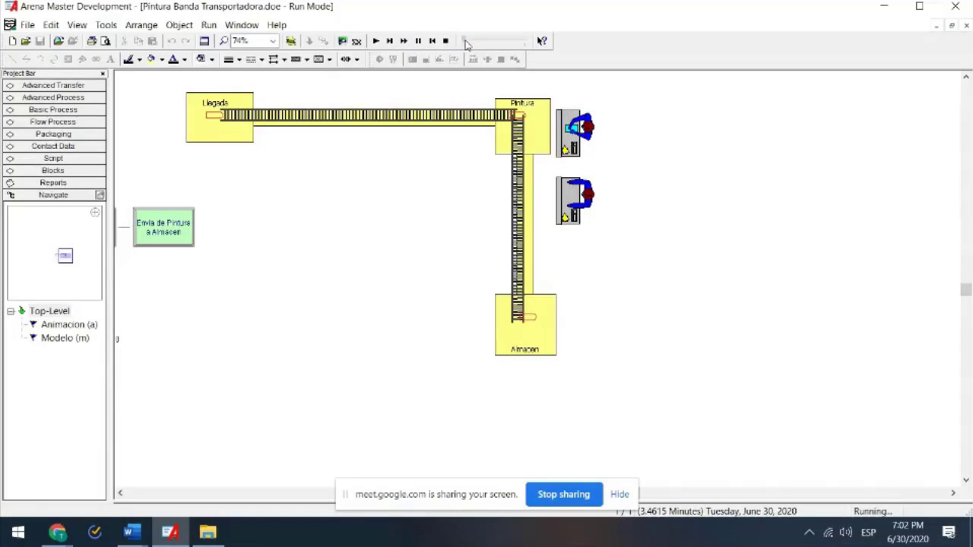
pyautogui.moveTo(463, 44)
pyautogui.mouseDown()
pyautogui.moveTo(485, 45)
pyautogui.moveTo(472, 47)
pyautogui.mouseUp()
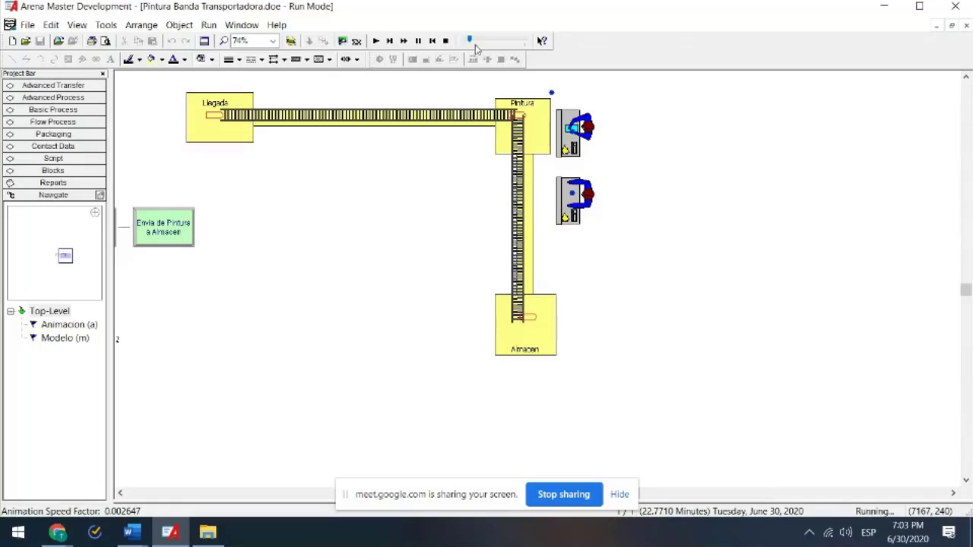
pyautogui.moveTo(471, 39); pyautogui.dragTo(514, 49)
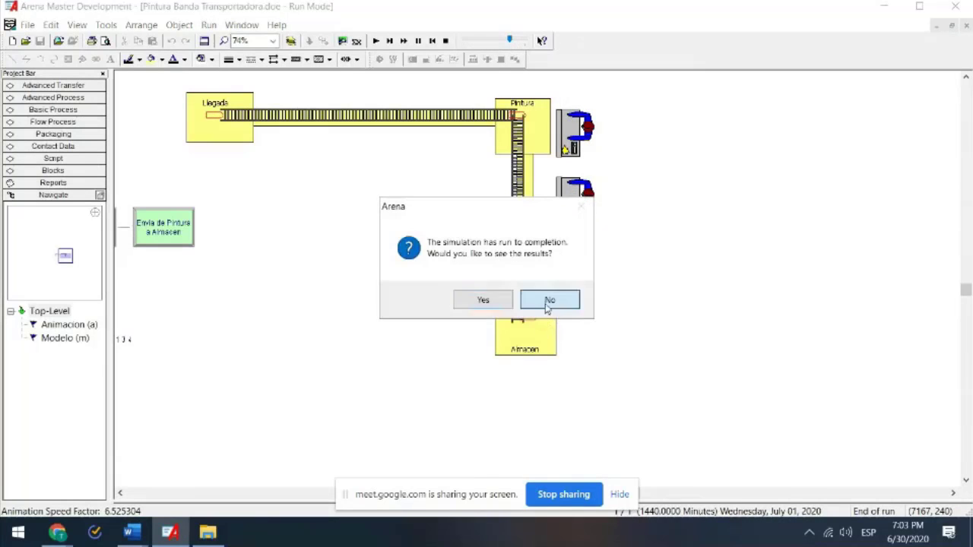
pyautogui.click(548, 299)
pyautogui.click(446, 41)
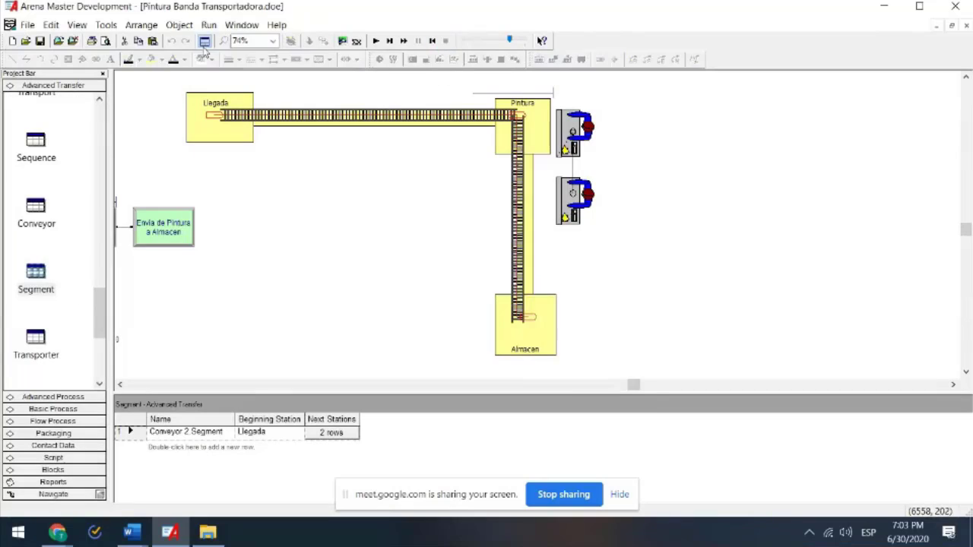
# - Run the simulation again at a reduced animation speed to watch the parts travel along the roller conveyor
pyautogui.click(374, 40)
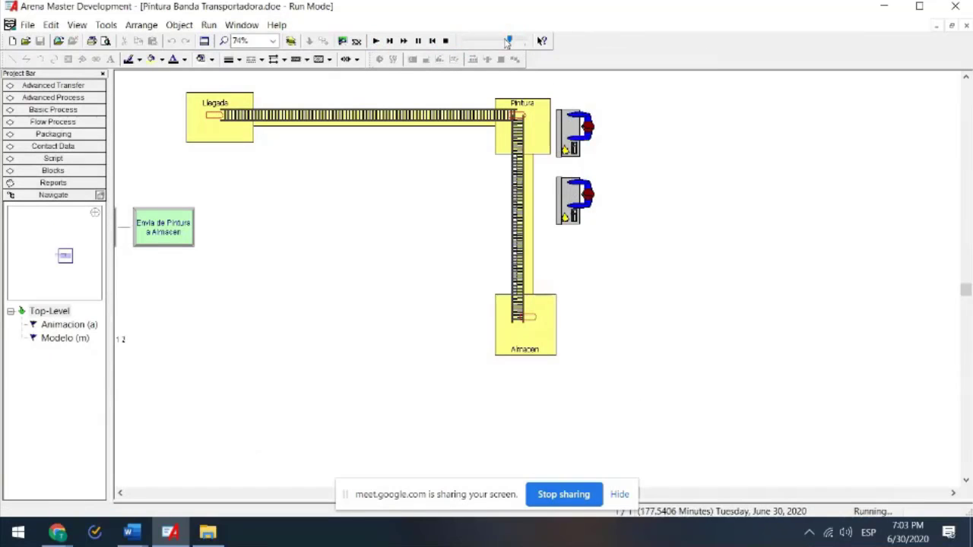
pyautogui.moveTo(508, 42); pyautogui.dragTo(480, 45)
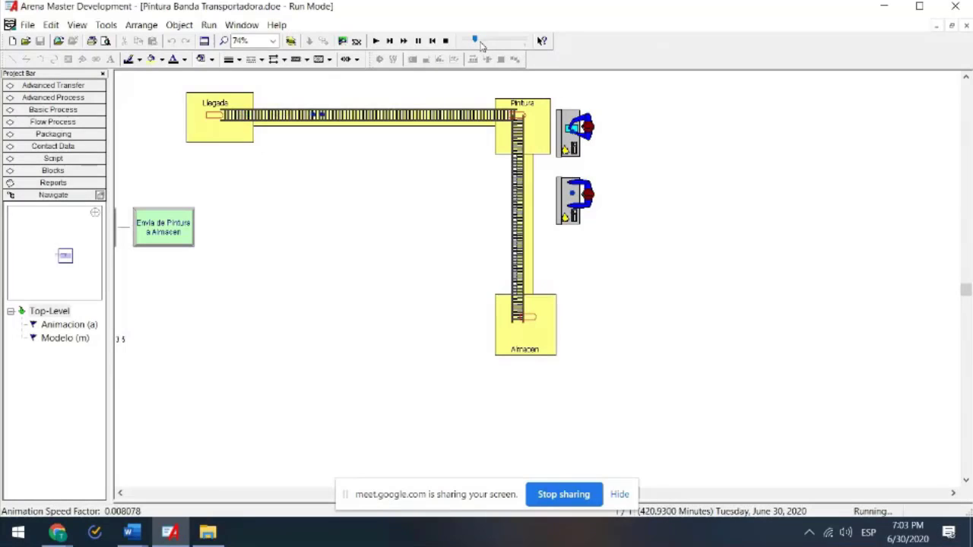